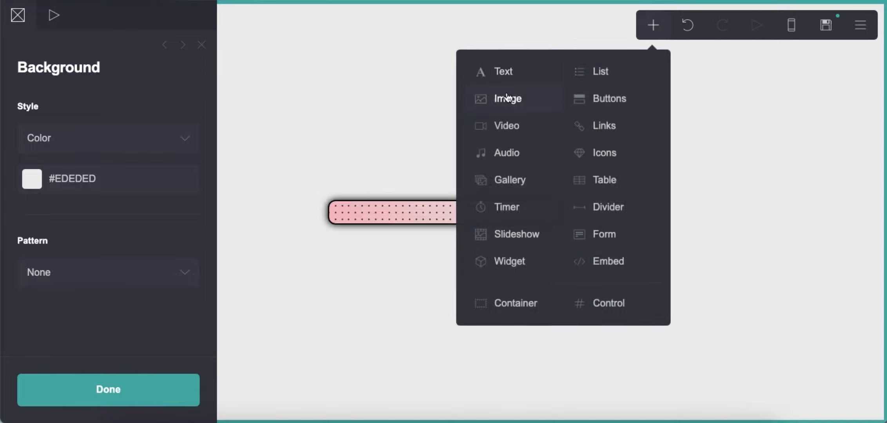
Add an image element to the card and upload the pink-background portrait as its picture.
left_click(114, 158)
double_click(298, 138)
left_click(29, 25)
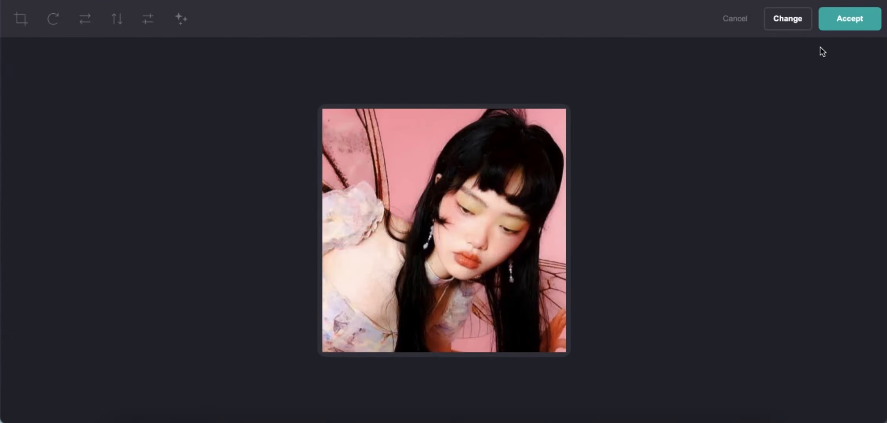
left_click(850, 18)
Set the portrait image's width to 11 and its shape to Circle.
left_click(56, 22)
left_click(190, 116)
type("11")
key("Return")
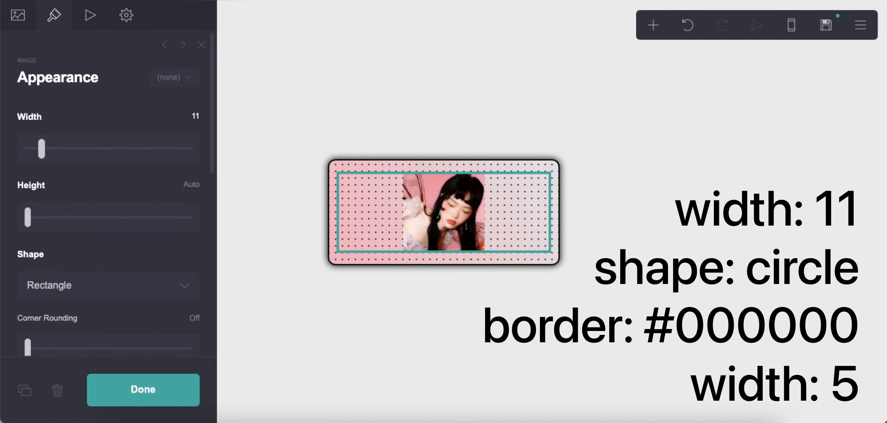
scroll(92, 202, "down", 3)
left_click(93, 181)
left_click(92, 195)
Give the circular image a #000000 border with a width of 5.
left_click(103, 218)
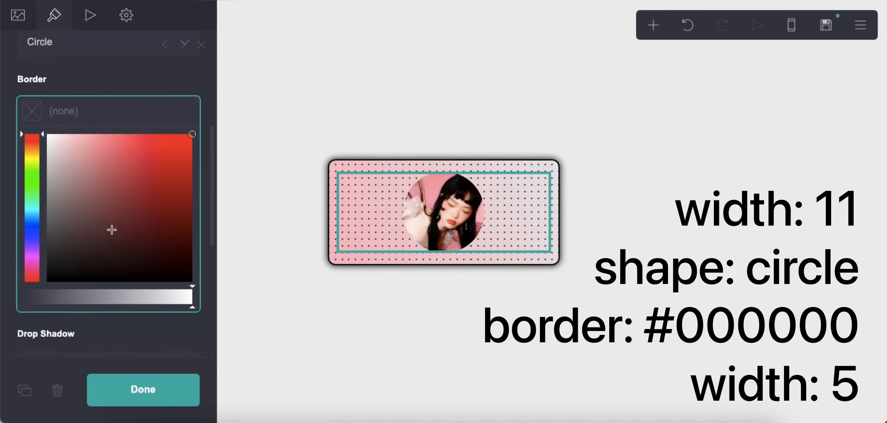
left_click(98, 142)
type("5")
Switch the image's mobile appearance to manual and set its mobile width to 9.
scroll(121, 227, "down", 5)
left_click(178, 282)
left_click(790, 30)
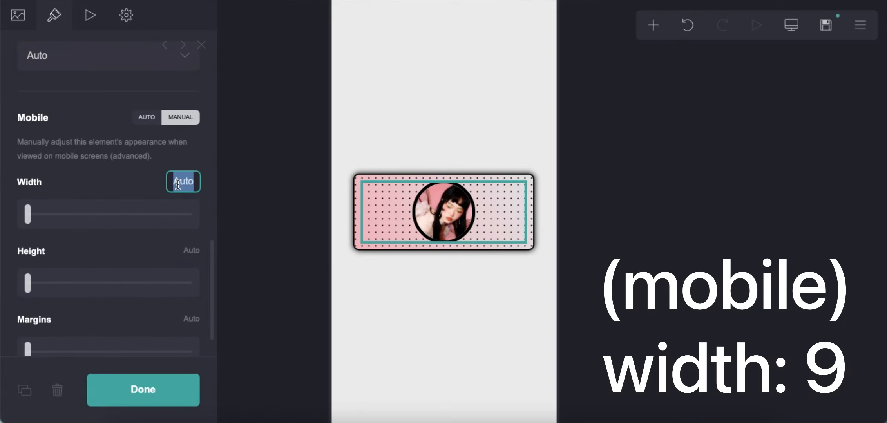
type("9")
key("Return")
left_click(790, 34)
left_click(636, 202)
Add a text element below the image containing "[.]{transparent}jia.crd".
left_click(653, 25)
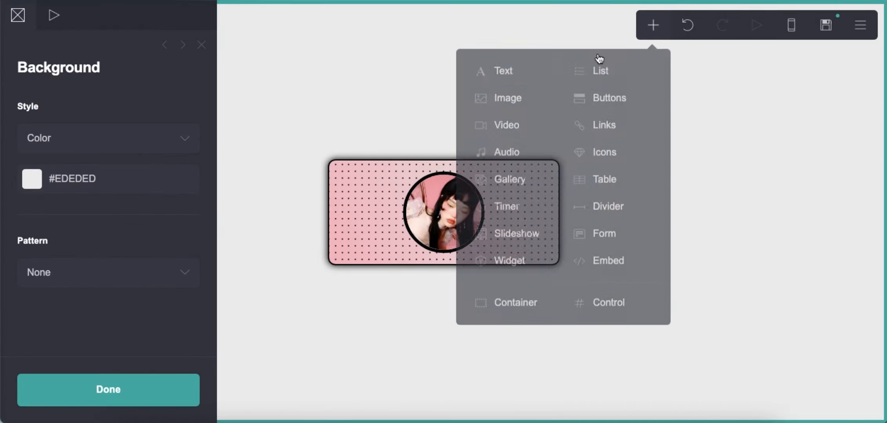
left_click(530, 75)
key("BackSpace")
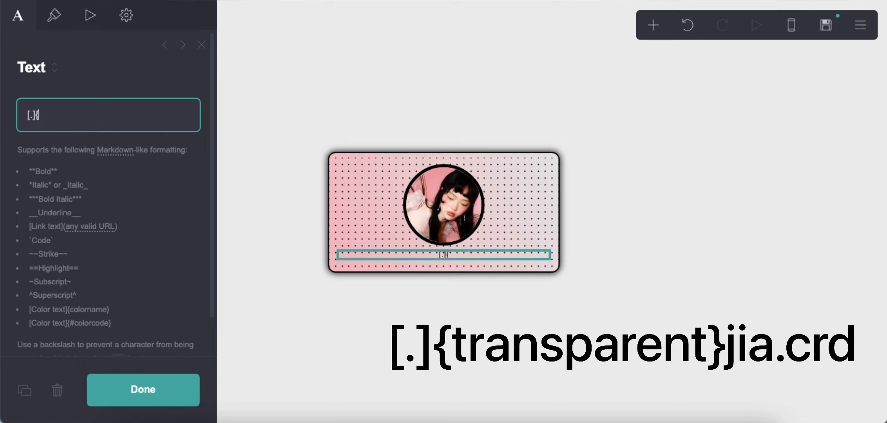
left_click(34, 169)
Set the text element's color to #F5BCC3.
left_click(55, 17)
left_click(131, 153)
type("#F5BCC3")
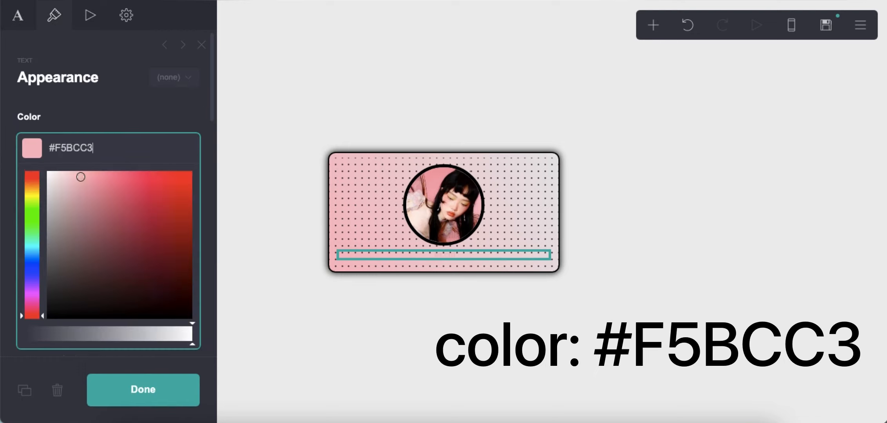
key("Return")
left_click(485, 307)
Add a control element below the text and make it a footer start marker.
left_click(654, 26)
left_click(598, 313)
left_click(91, 138)
left_click(59, 171)
Add a code embed in the footer and label it "codes".
left_click(654, 25)
left_click(600, 259)
left_click(98, 252)
key("ctrl+a")
type("codes")
key("Return")
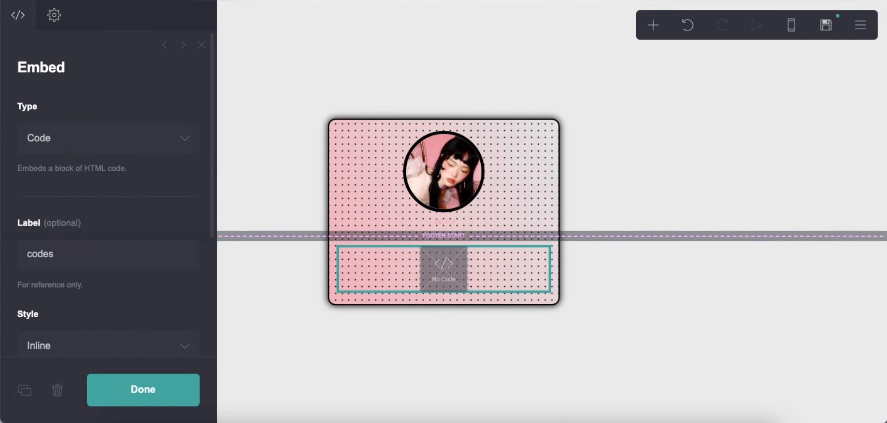
Check the portrait image's ID in its settings and copy the #image01 rule from the pinkish crd codes paste on Pastebin.
scroll(140, 209, "down", 5)
left_click(391, 133)
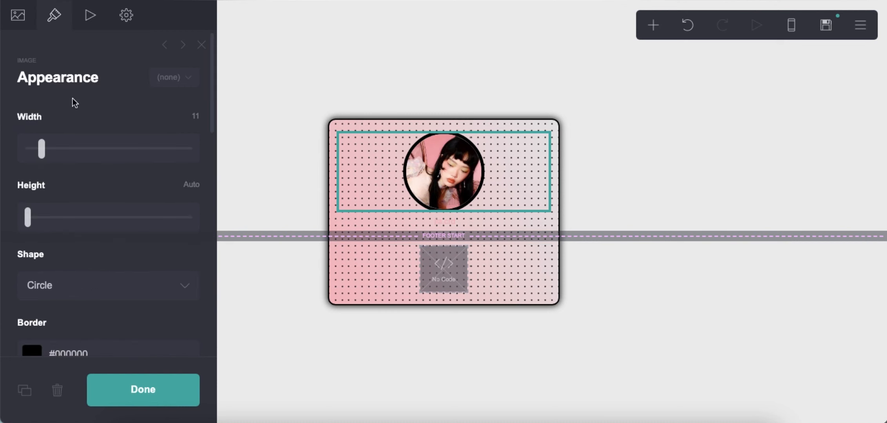
left_click(125, 16)
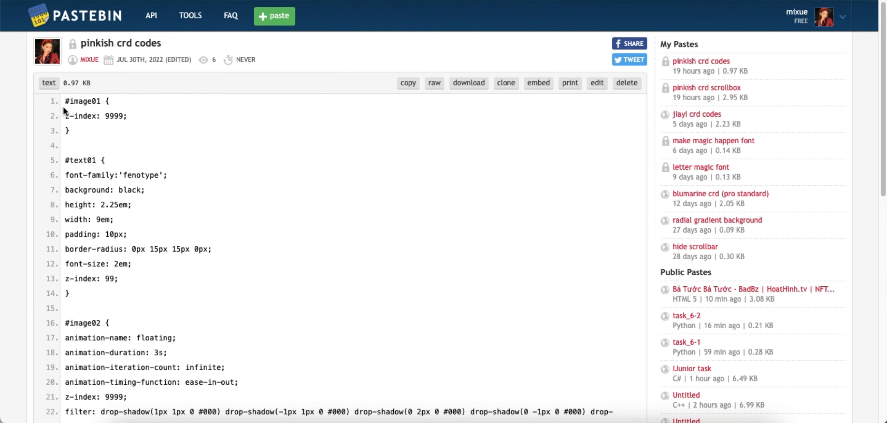
left_click_drag(40, 99, 51, 126)
key("super+c")
right_click(114, 116)
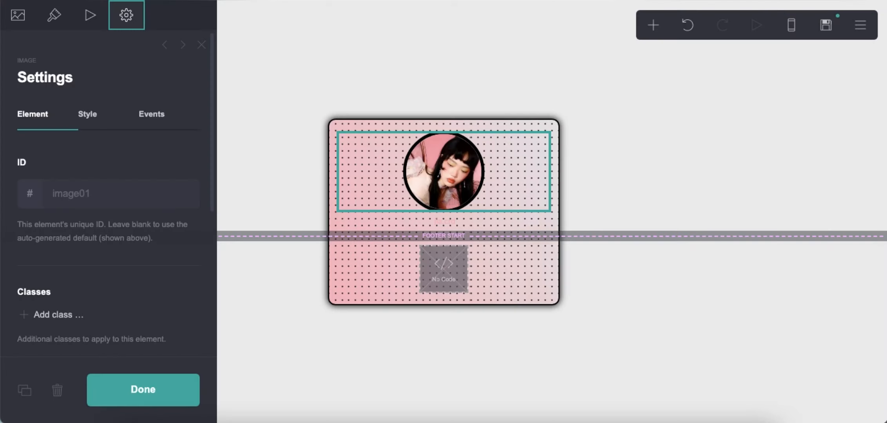
Enter <style> and </style> tags in the codes embed and paste the #image01 z-index rule between them.
left_click(431, 266)
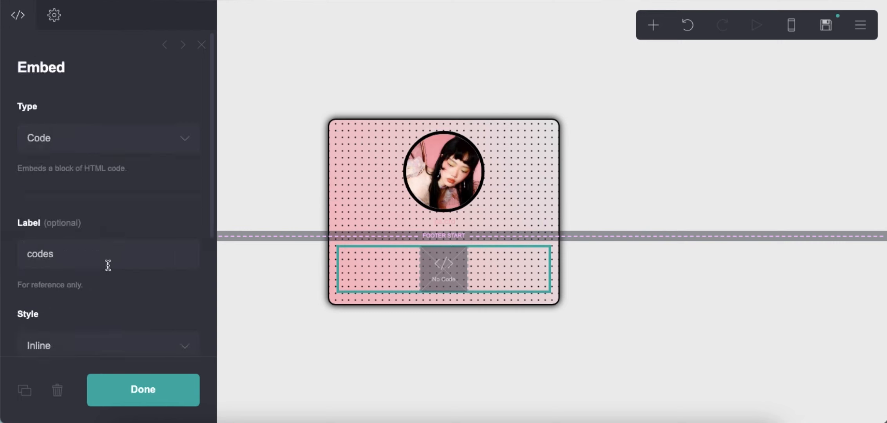
scroll(107, 260, "down", 5)
left_click(99, 289)
type("<style>")
key("Return")
type("</")
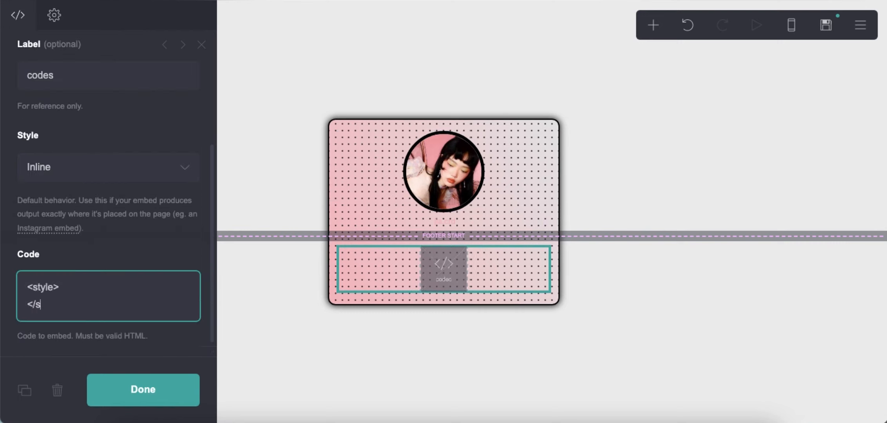
type("style>")
key("Up")
key("Return")
key("Return")
key("Return")
right_click(71, 313)
left_click(101, 311)
scroll(101, 311, "down", 2)
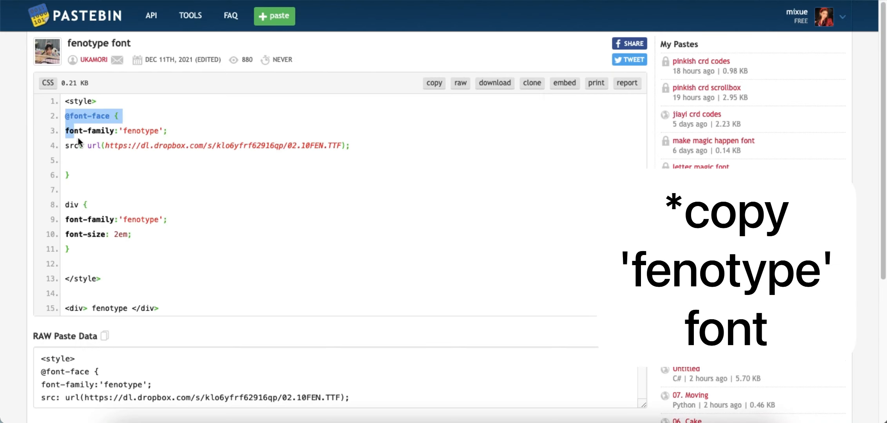
left_click_drag(79, 138, 70, 175)
right_click(89, 115)
left_click(106, 146)
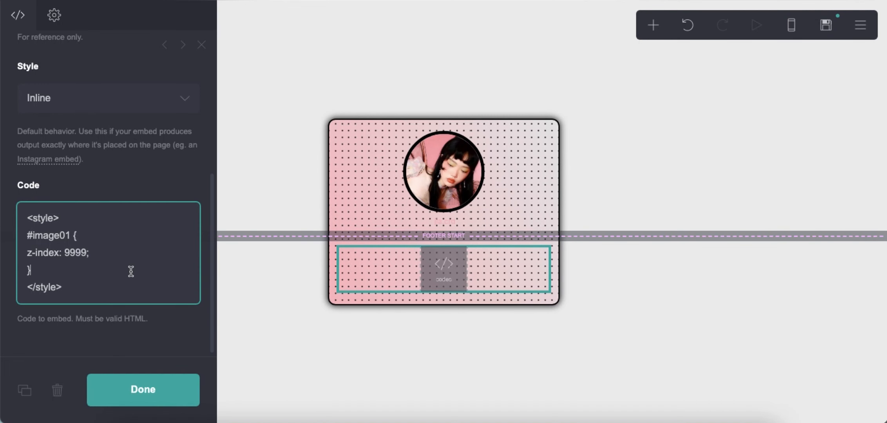
key("Return")
left_click(148, 199)
key("Return")
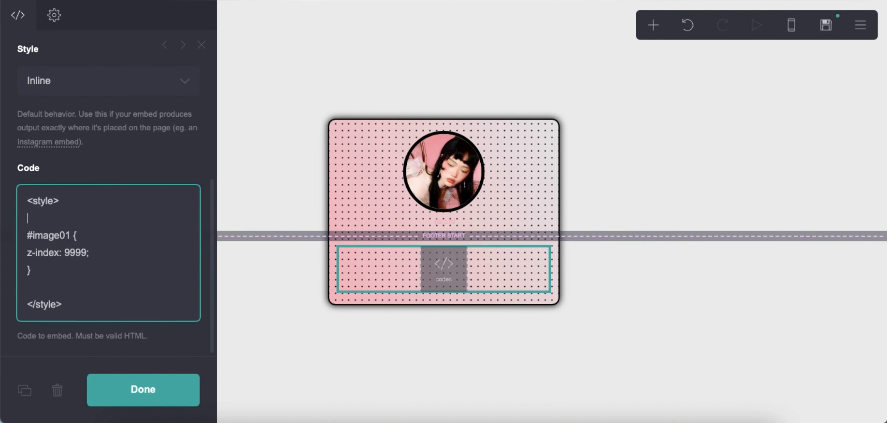
key("Return")
key("Return")
right_click(93, 220)
left_click(133, 308)
Check the text element's ID in its settings and copy the #text01 rule from the pinkish crd codes paste.
scroll(134, 302, "down", 3)
left_click(435, 221)
left_click(126, 15)
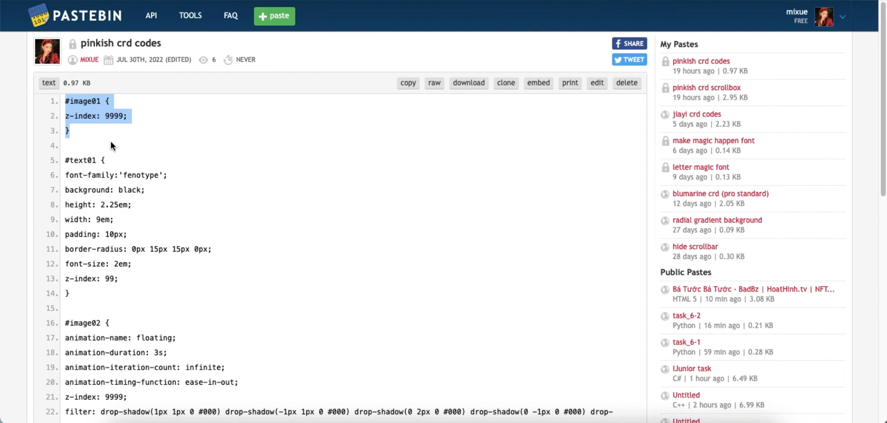
left_click_drag(65, 159, 69, 294)
right_click(109, 225)
left_click(125, 254)
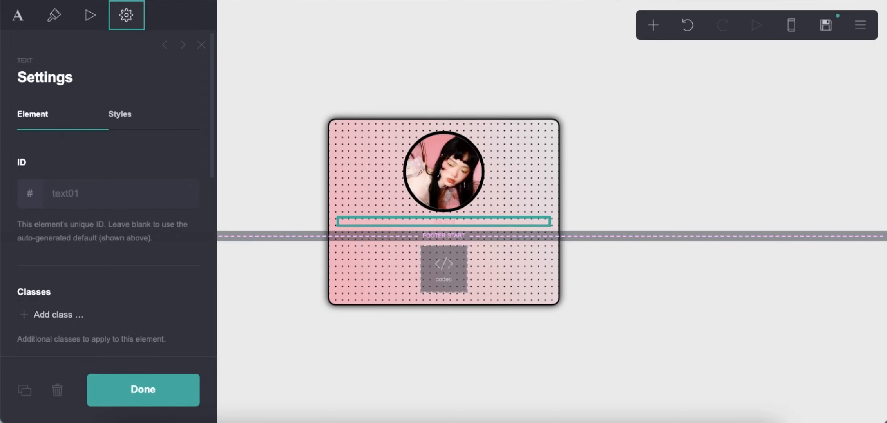
Paste the #text01 rule below the #image01 rule in the codes embed.
left_click(444, 270)
scroll(106, 274, "down", 5)
left_click(79, 287)
right_click(81, 284)
left_click(104, 318)
left_click(428, 349)
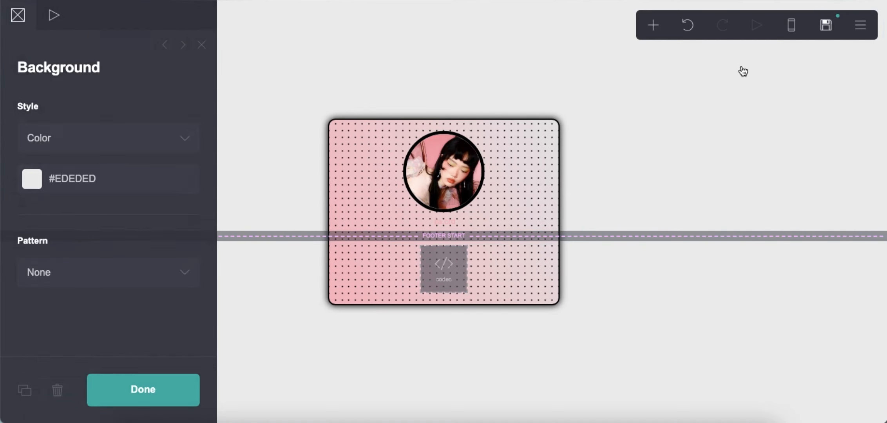
Save the site as a template with "." as its description and view the demo.
left_click(826, 25)
left_click(123, 249)
type(".")
scroll(117, 235, "down", 5)
left_click(98, 181)
left_click(160, 381)
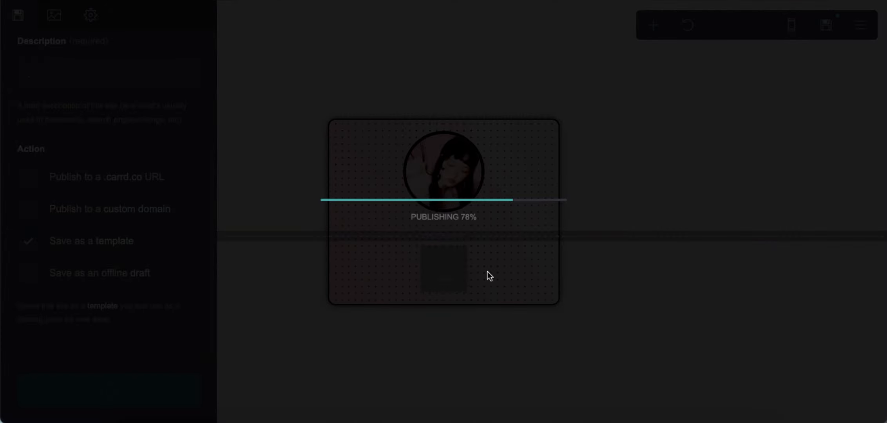
left_click(492, 251)
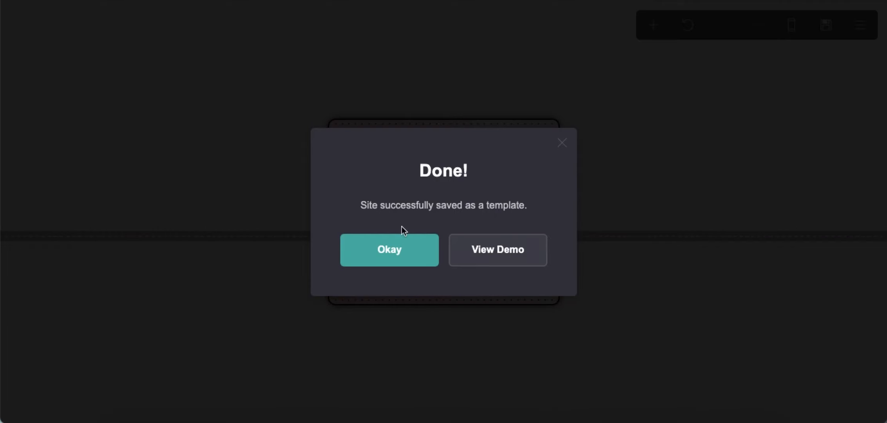
left_click(388, 247)
Set the #text01 height to 3em in the codes embed and save the template again.
left_click(450, 274)
scroll(89, 268, "down", 10)
scroll(90, 267, "down", 3)
left_click(79, 156)
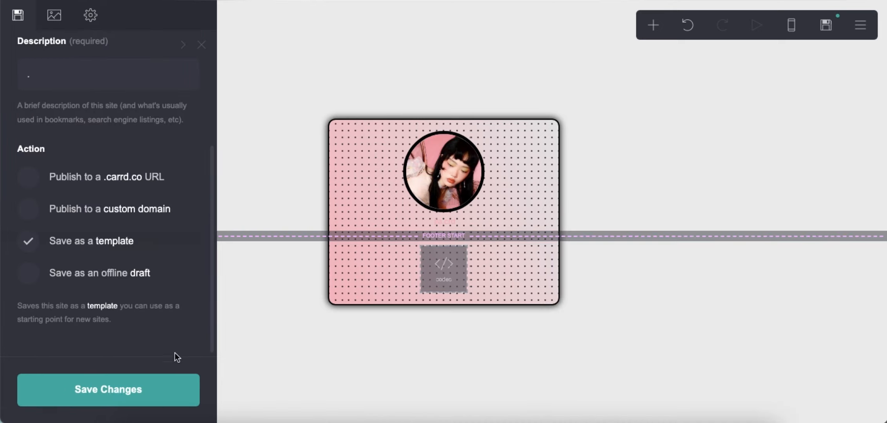
left_click(174, 382)
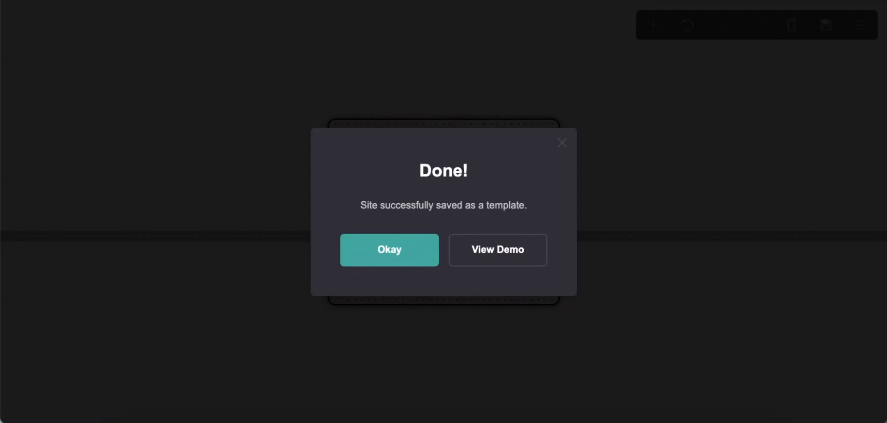
left_click(388, 250)
Edit the width value of the #text01 rule in the codes embed.
left_click(452, 287)
left_click(69, 174)
key("BackSpace")
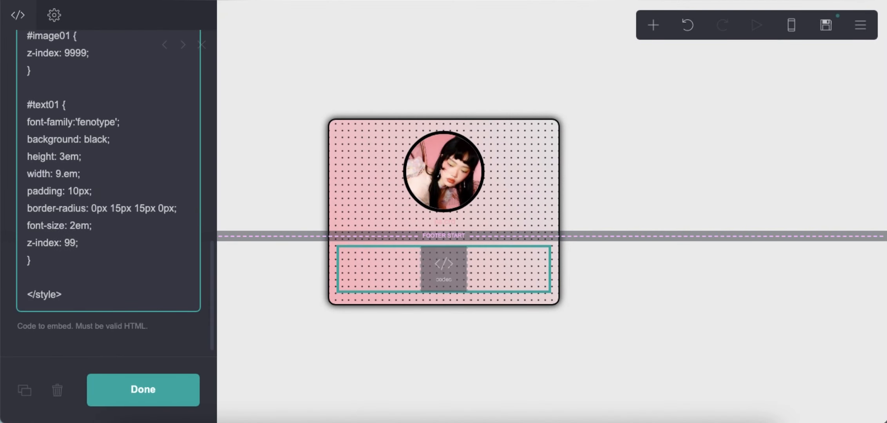
left_click(377, 290)
Add a container element and move it between the text and the footer marker.
left_click(652, 27)
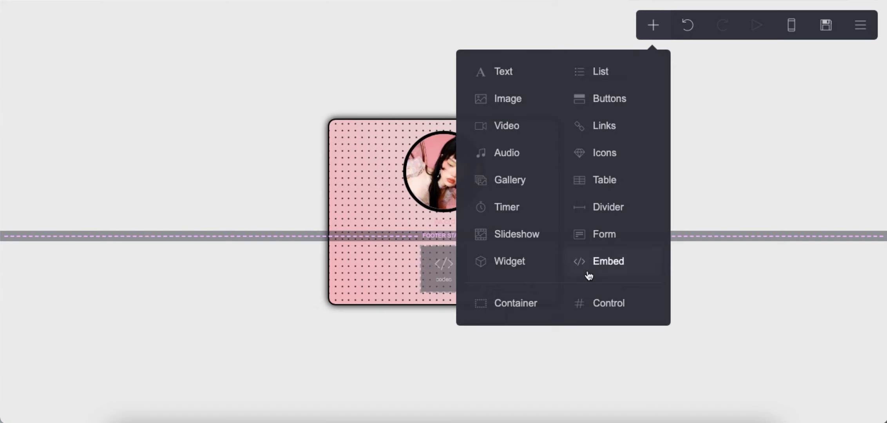
left_click(524, 299)
left_click_drag(506, 293, 443, 204)
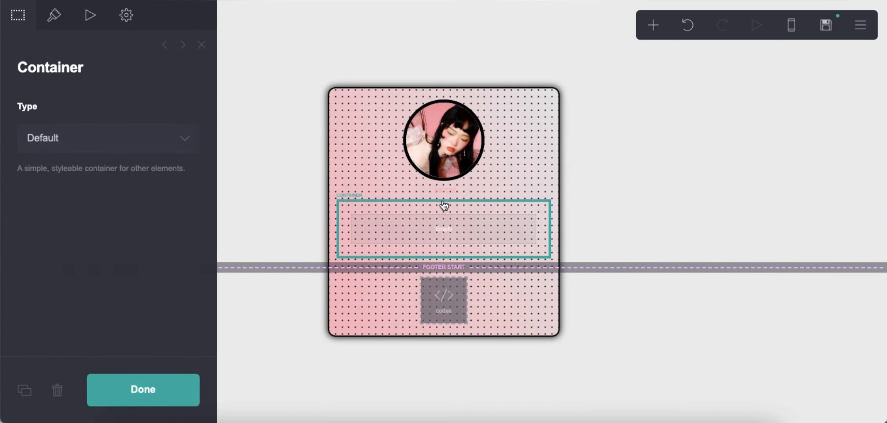
Set the container's vertical and horizontal padding to 0.
left_click(50, 18)
left_click(90, 209)
type("0")
key("Return")
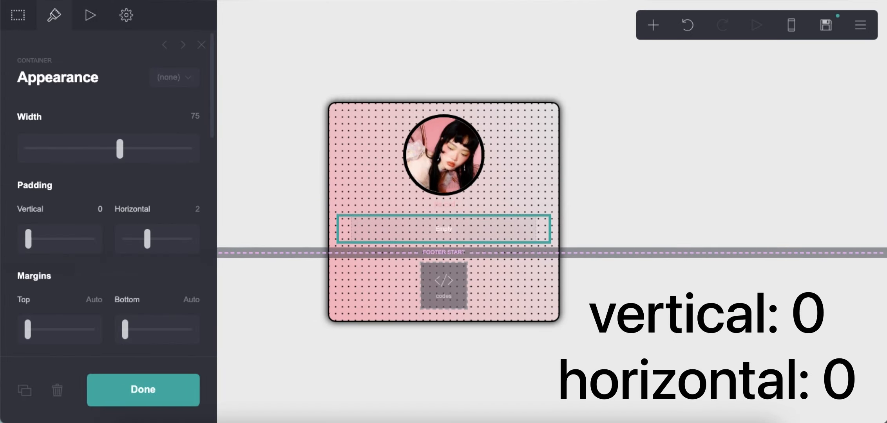
type("0")
key("Return")
left_click(534, 322)
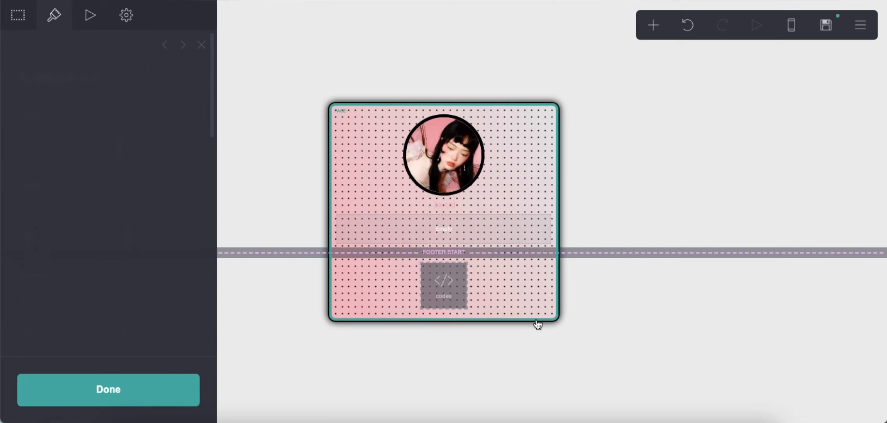
Check the container's ID in its settings and copy the container code from the pinkish crd codes paste.
left_click(483, 239)
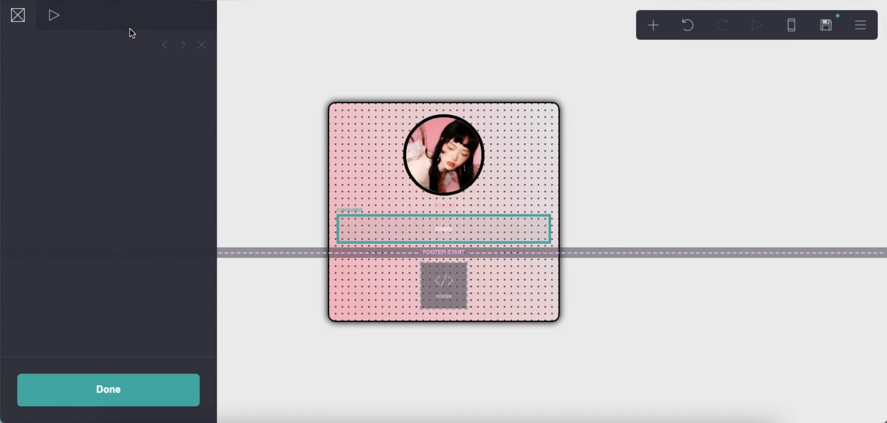
left_click(126, 15)
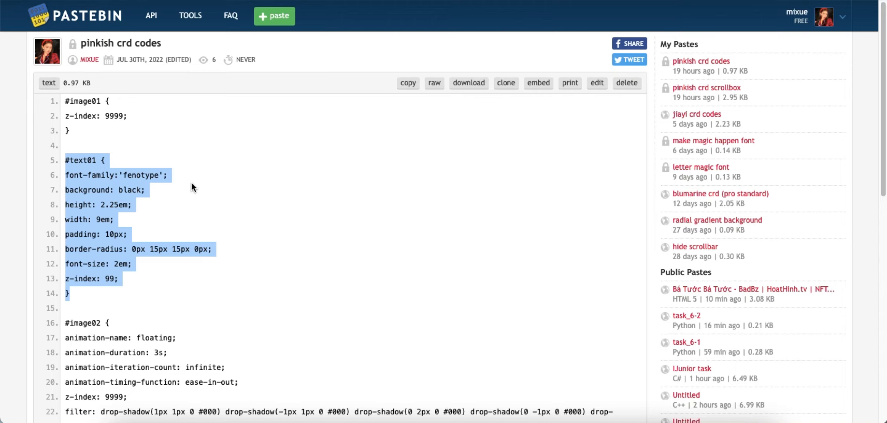
scroll(192, 183, "down", 10)
left_click_drag(67, 159, 138, 205)
right_click(91, 170)
left_click(103, 199)
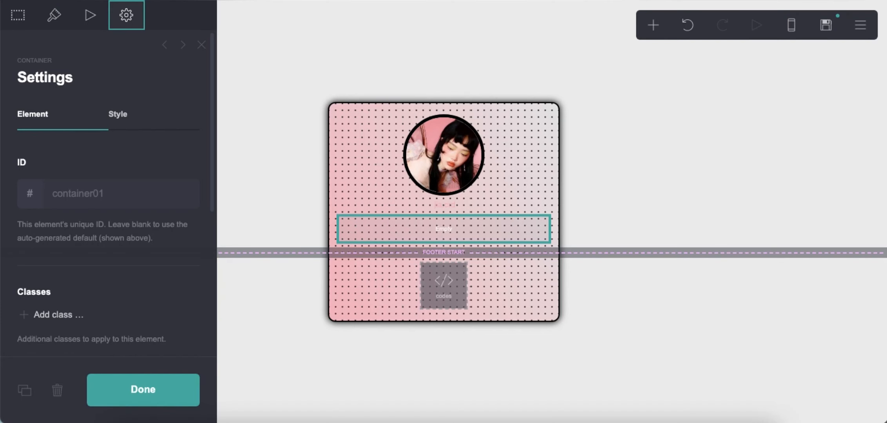
Add a second code embed in the footer and label it "container".
left_click(341, 282)
left_click(653, 83)
left_click(653, 25)
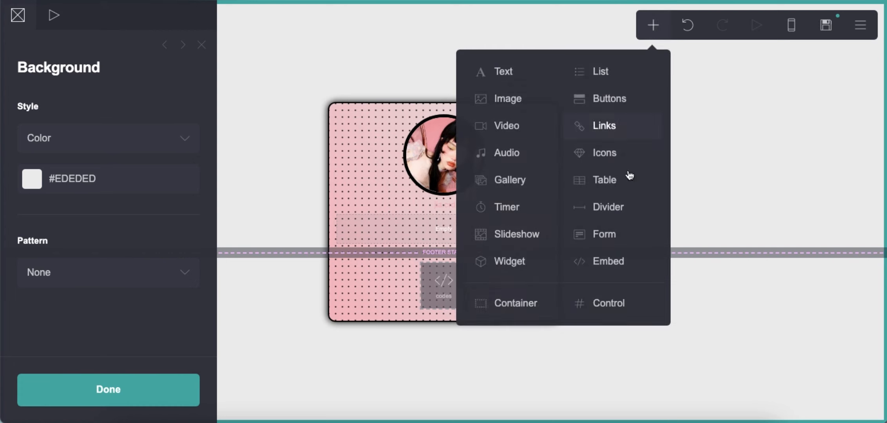
left_click(608, 261)
left_click(109, 255)
type("contain")
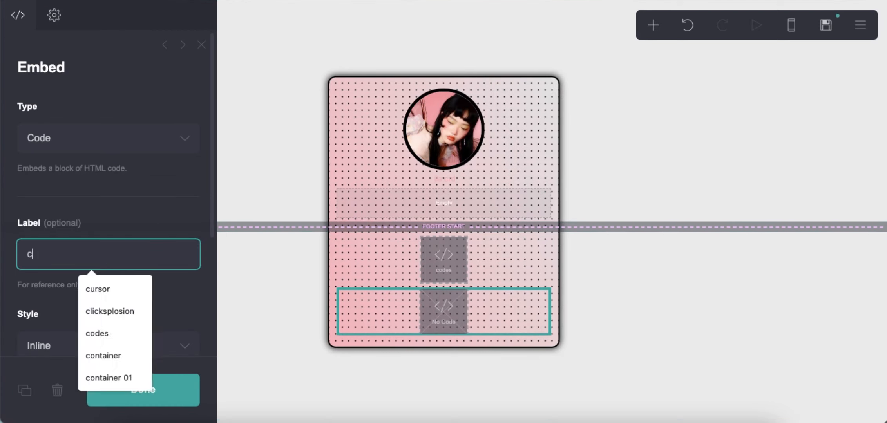
left_click(103, 288)
Start the container embed's code with a <style> block holding an open #container01 rule.
scroll(105, 235, "down", 5)
left_click(113, 288)
type("<style>")
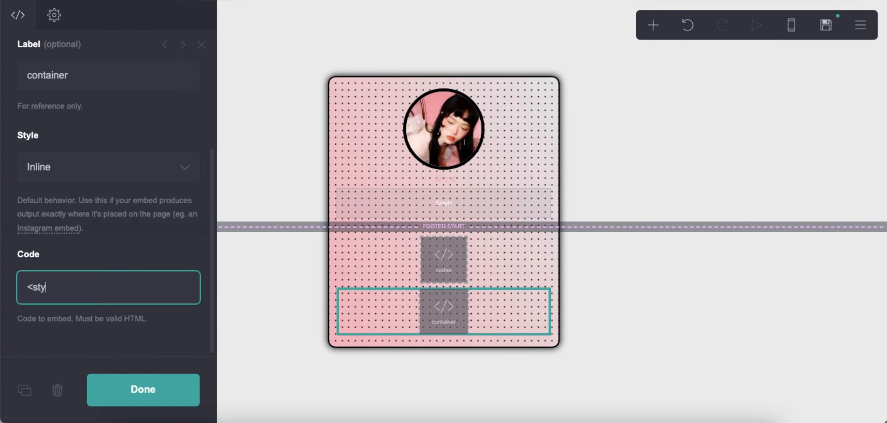
key("Return")
type("</style>")
key("Up")
key("Return")
key("Return")
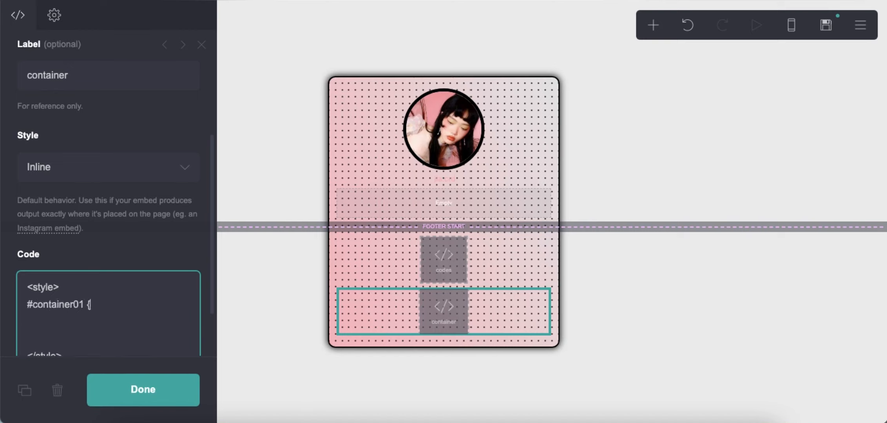
Paste the copied container rules (border-radius 10px, border 2px solid black, height 20em, width 27.5em) into #container01, close the rule and save.
right_click(47, 318)
left_click(67, 309)
scroll(133, 275, "down", 3)
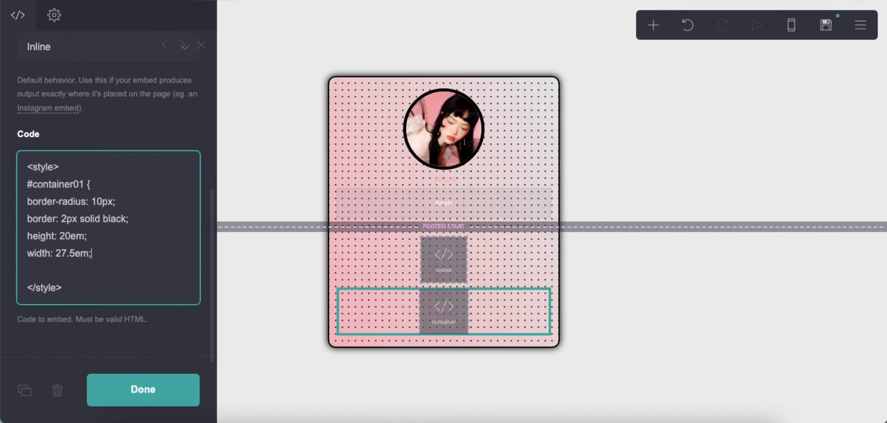
left_click(826, 25)
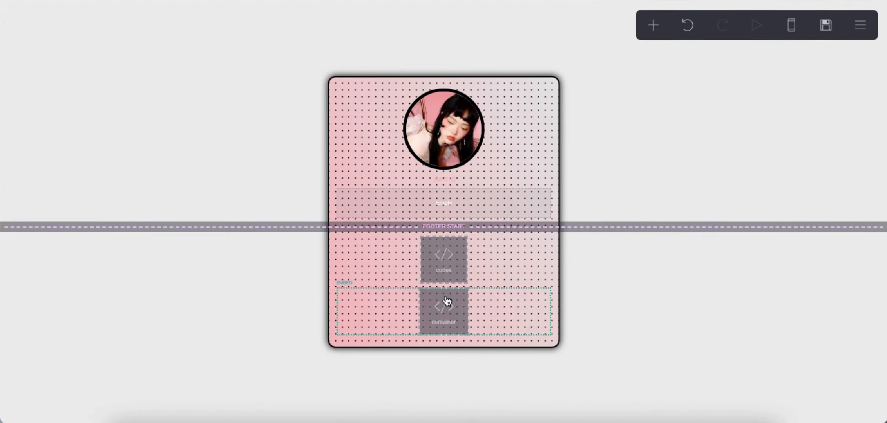
Reopen the container embed and examine the height and width lines of its code.
left_click(444, 309)
left_click(110, 238)
triple_click(119, 235)
left_click(115, 242)
triple_click(123, 255)
left_click(124, 253)
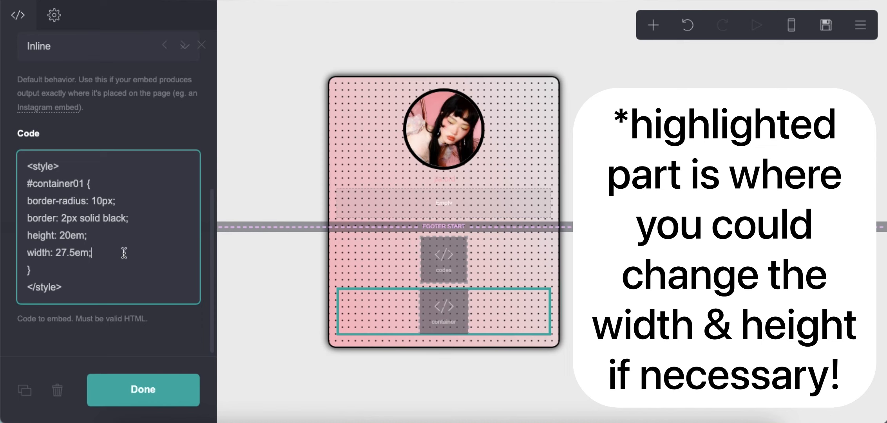
Switch to the CSS Gradient website, make the gradient radial, and set its second colour to #f5bcc3 at 60%.
left_click(592, 366)
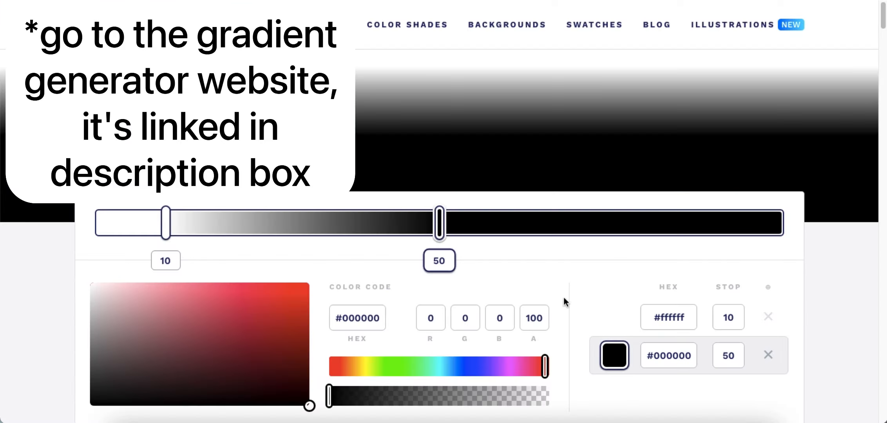
scroll(563, 295, "down", 5)
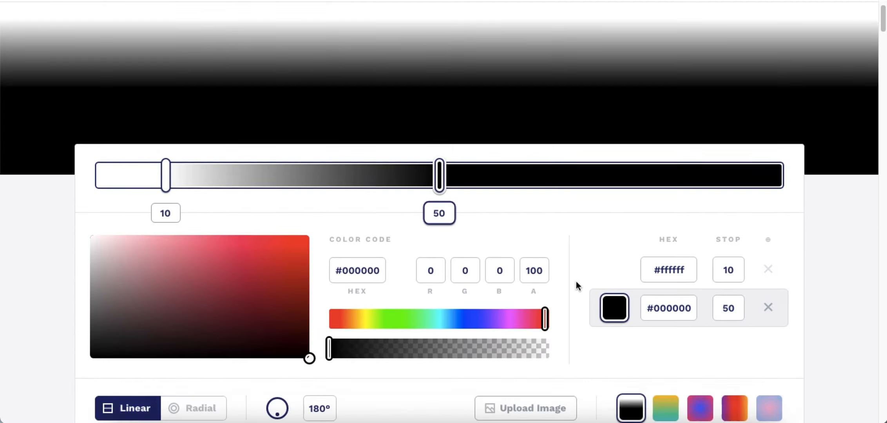
left_click(182, 337)
scroll(455, 306, "up", 1)
double_click(674, 246)
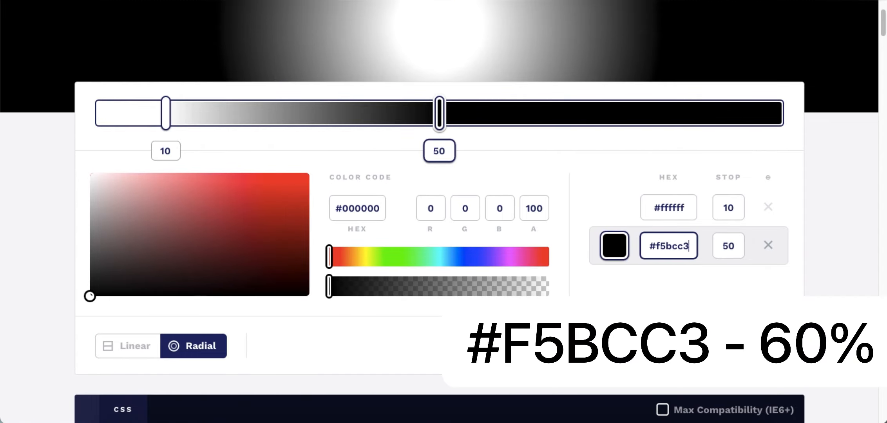
scroll(485, 127, "up", 3)
left_click_drag(442, 224, 509, 227)
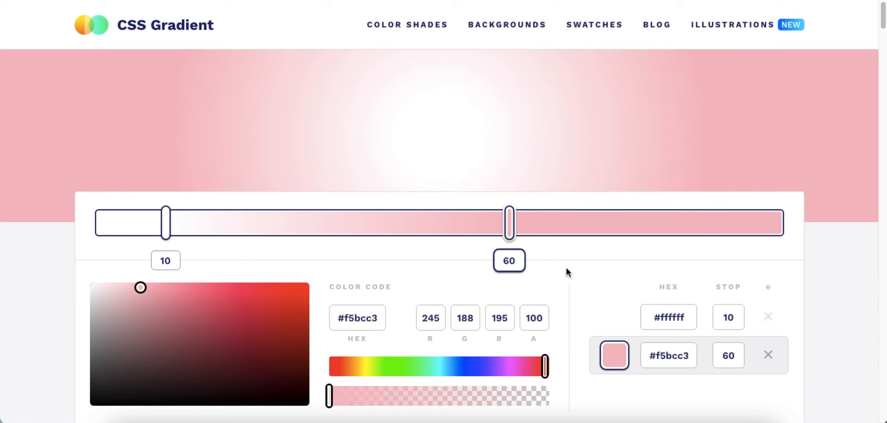
Add a third gradient colour stop in #000000 and place it at 100%.
scroll(568, 273, "down", 1)
left_click(575, 202)
scroll(575, 202, "down", 1)
left_click(668, 354)
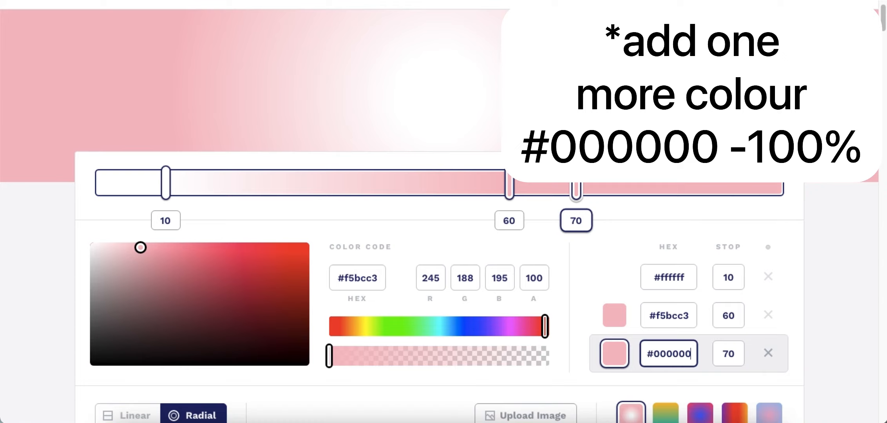
key("Return")
scroll(598, 307, "up", 1)
left_click_drag(578, 207, 782, 207)
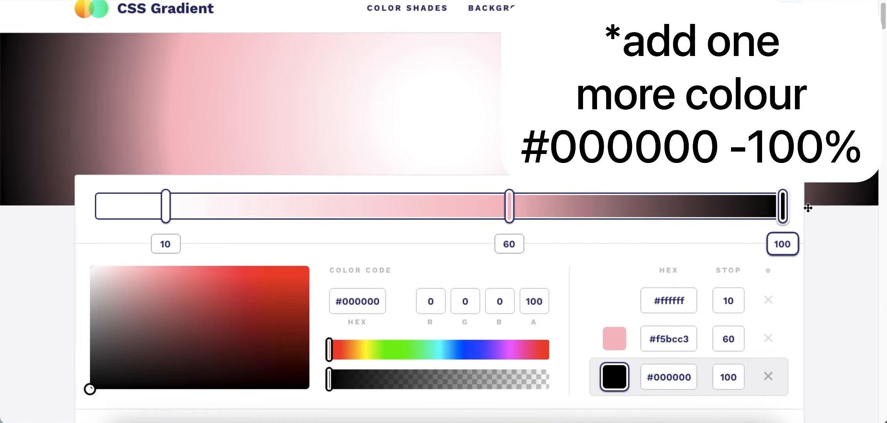
Copy the generated CSS code of the radial gradient.
scroll(473, 232, "up", 1)
scroll(248, 358, "down", 5)
scroll(346, 330, "down", 8)
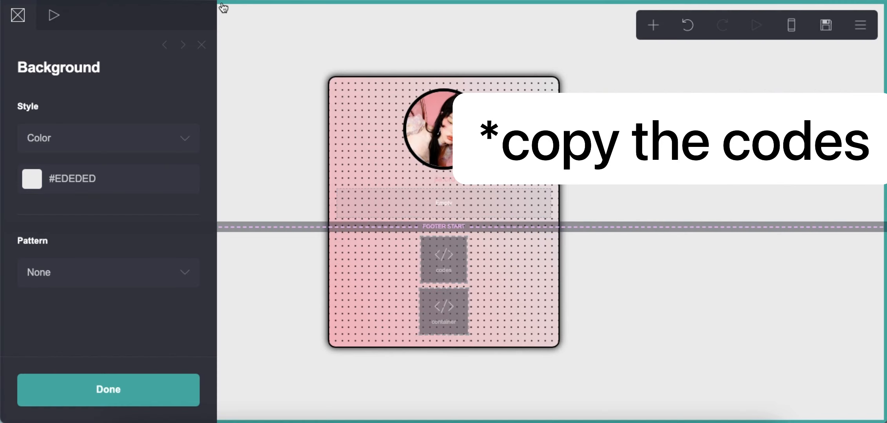
Switch back to Carrd, paste the gradient code at the start of #container01 in the container embed, and save the site as a template.
left_click(433, 307)
scroll(121, 210, "down", 1)
left_click(133, 179)
key("Return")
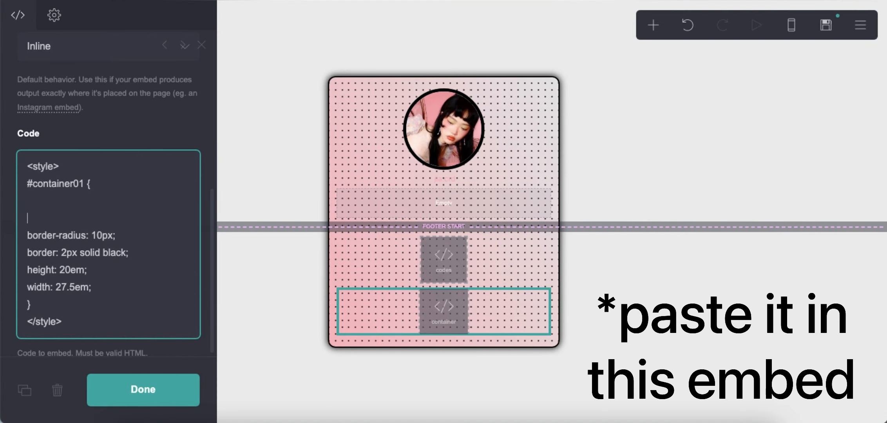
right_click(56, 196)
left_click(109, 228)
scroll(134, 256, "down", 2)
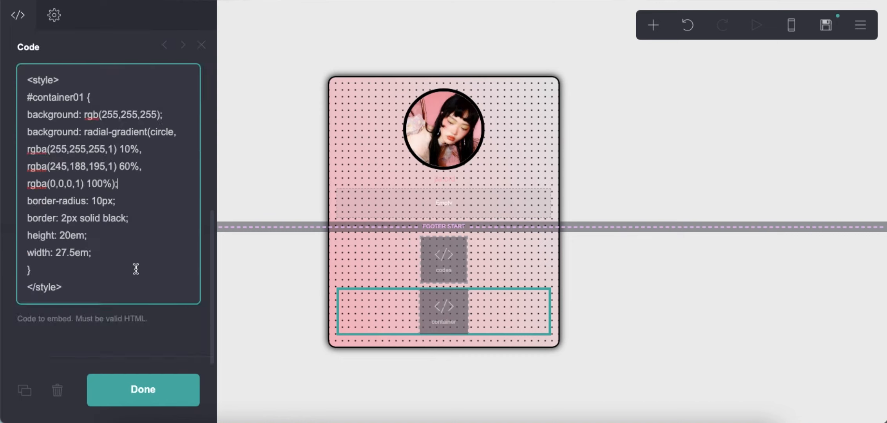
left_click(826, 25)
left_click(143, 390)
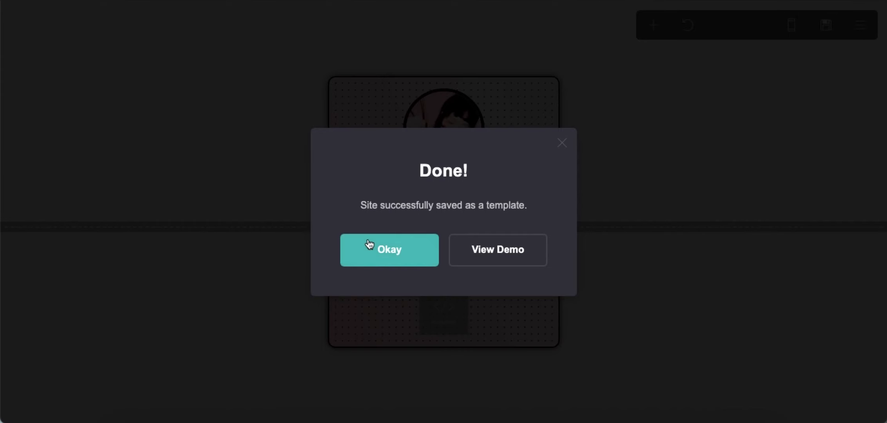
left_click(376, 250)
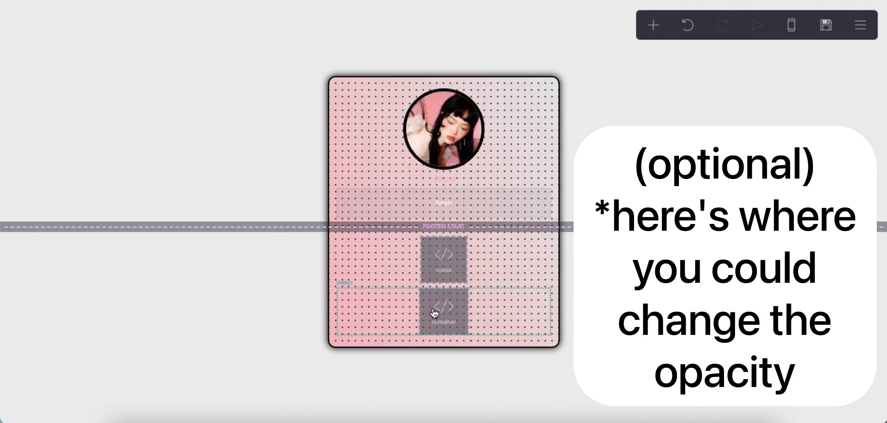
In the container embed, set the pink 60% stop's opacity to 0.7, lower the black stop's opacity, and save the template.
scroll(157, 220, "down", 1)
left_click(148, 234)
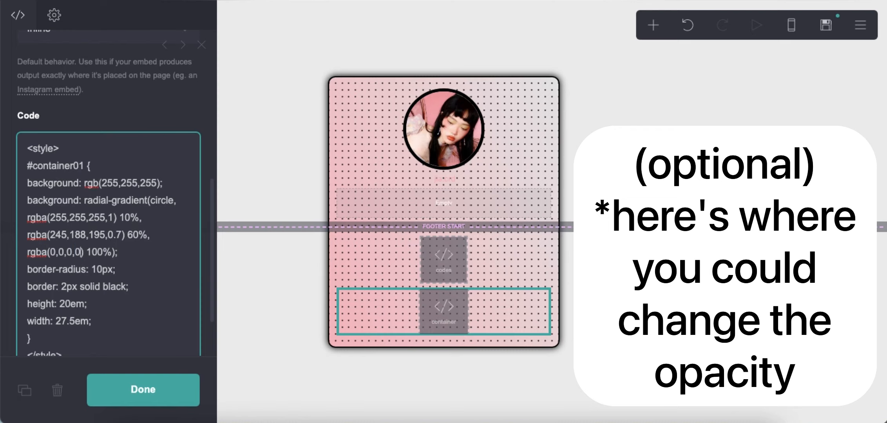
left_click(826, 25)
left_click(150, 385)
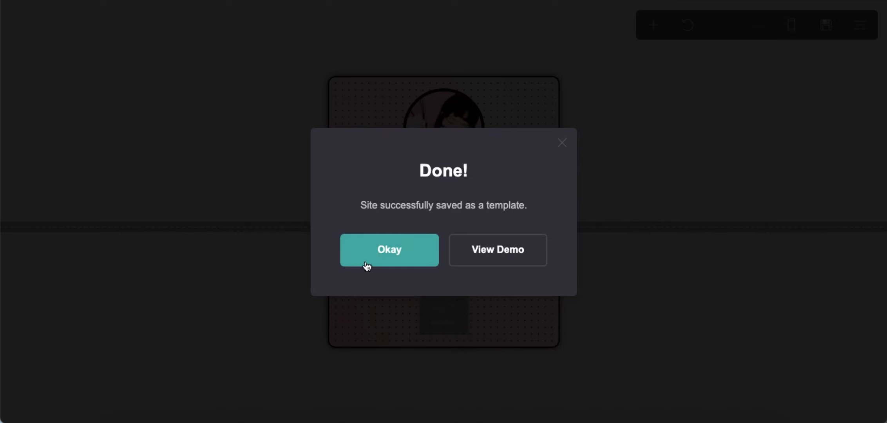
left_click(366, 259)
Add a code embed, move it into the container above the footer marker, and label it "scrollboxes".
left_click(659, 28)
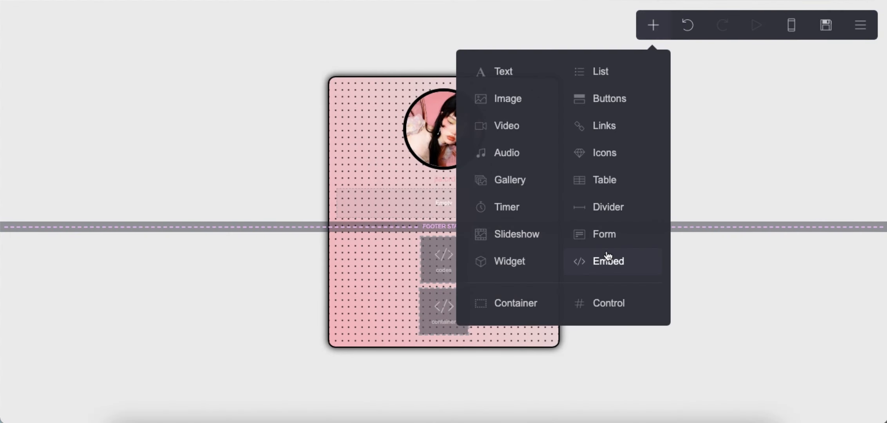
left_click(581, 256)
left_click_drag(465, 337, 447, 196)
scroll(68, 170, "up", 3)
left_click(103, 178)
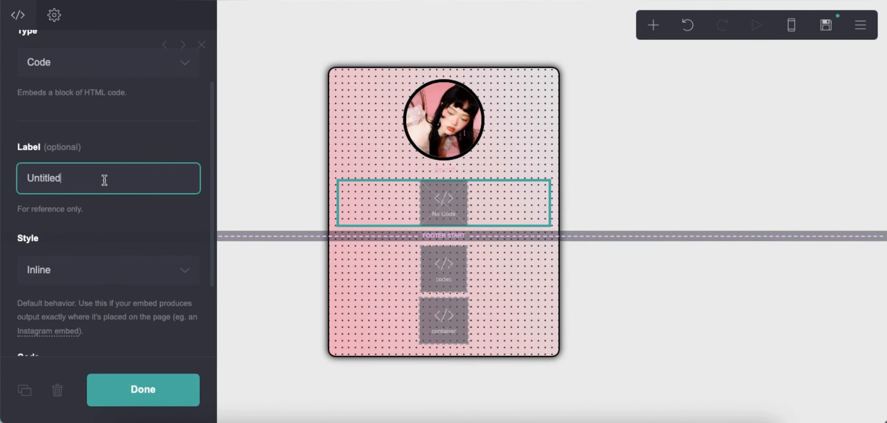
type("scrollboxes")
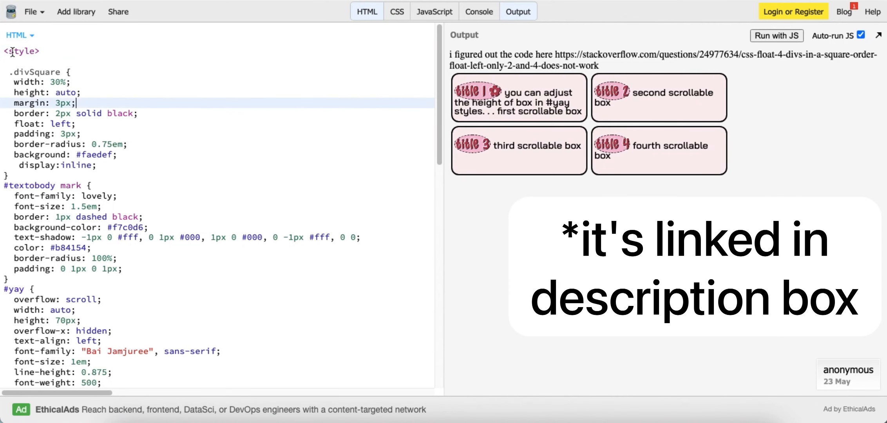
Copy the complete scroll box HTML from the JS Bin page and paste it as the scrollboxes embed's code.
left_click_drag(13, 52, 414, 380)
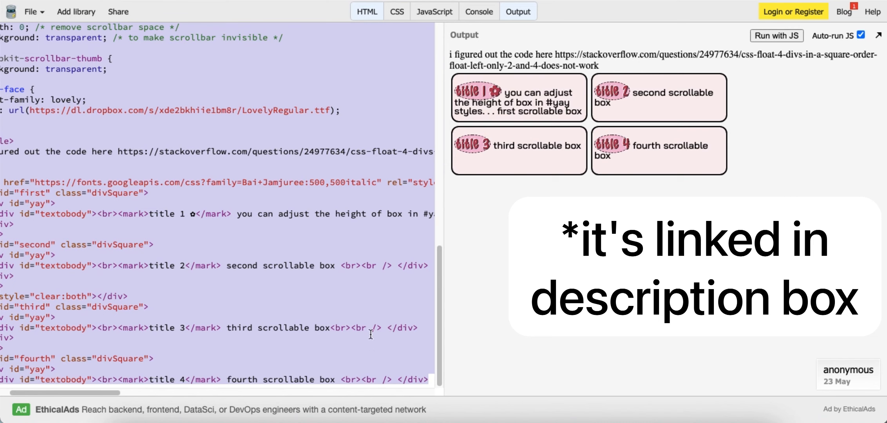
right_click(250, 205)
left_click(275, 248)
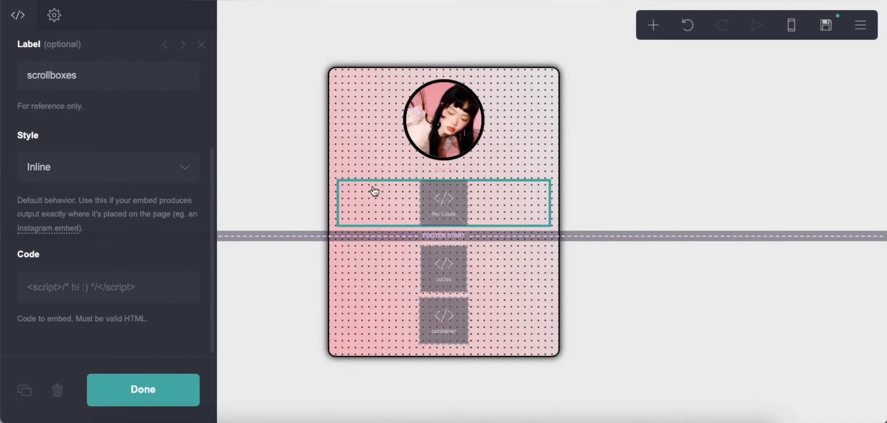
right_click(76, 287)
left_click(104, 322)
Delete the "i figured out the code here" note and its Stack Overflow link below </style>, and save the template.
scroll(117, 227, "down", 10)
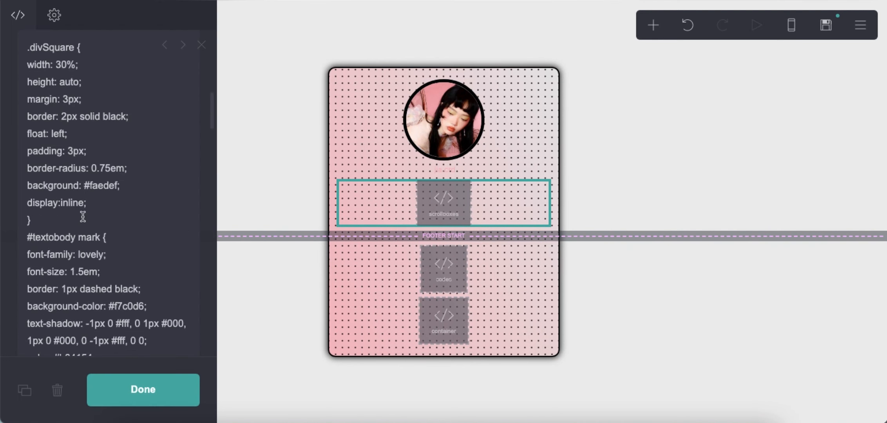
scroll(92, 212, "down", 20)
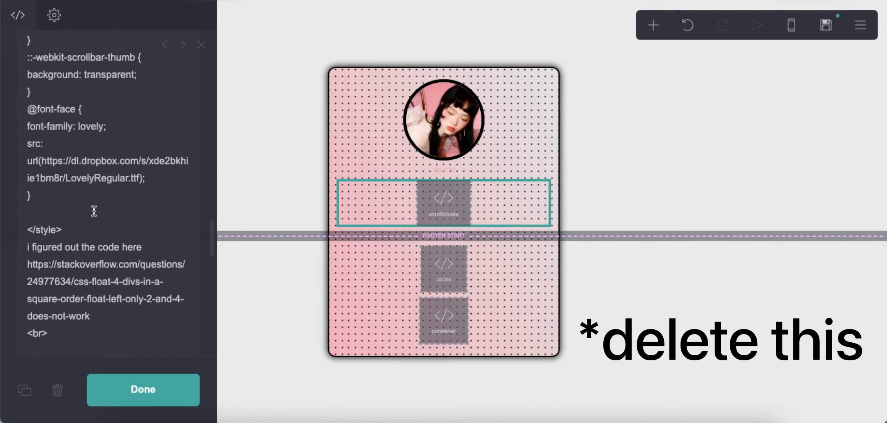
left_click_drag(29, 226, 97, 295)
key("BackSpace")
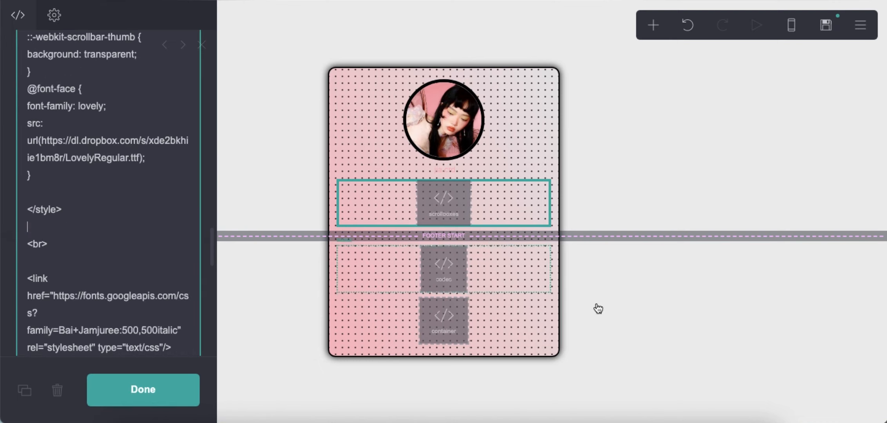
left_click(594, 308)
left_click(825, 25)
left_click(109, 391)
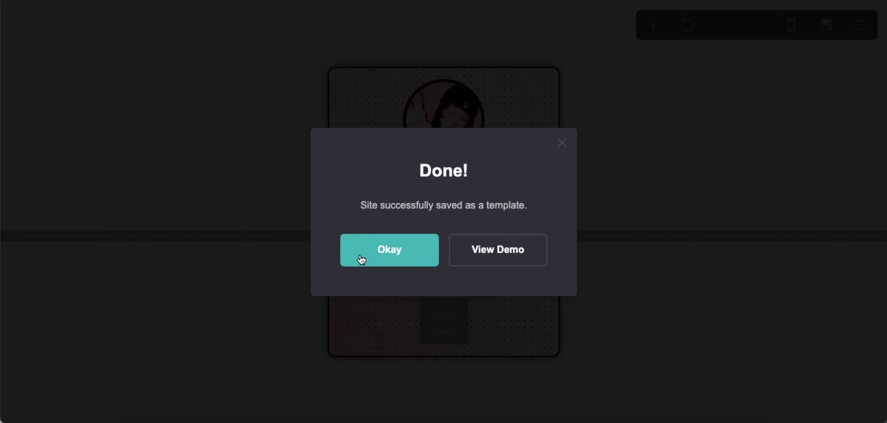
left_click(358, 256)
Set the .divSquare width to 40% in the scrollboxes embed's code and save the template.
left_click(458, 206)
scroll(97, 232, "down", 3)
scroll(94, 227, "down", 5)
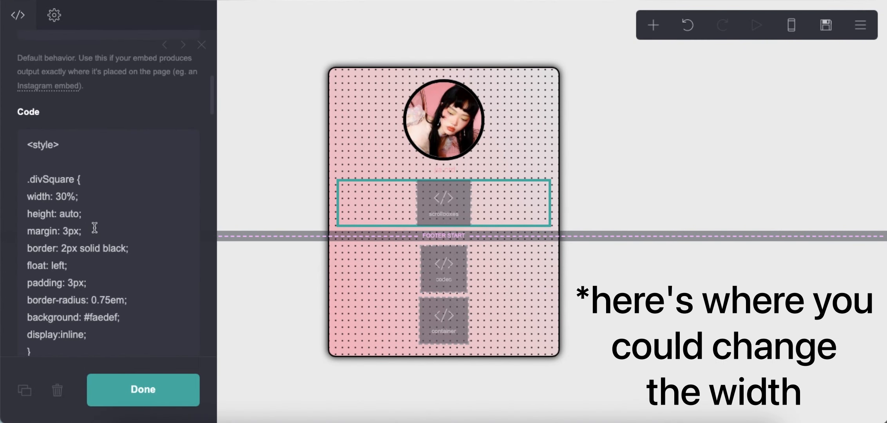
left_click_drag(56, 181, 62, 181)
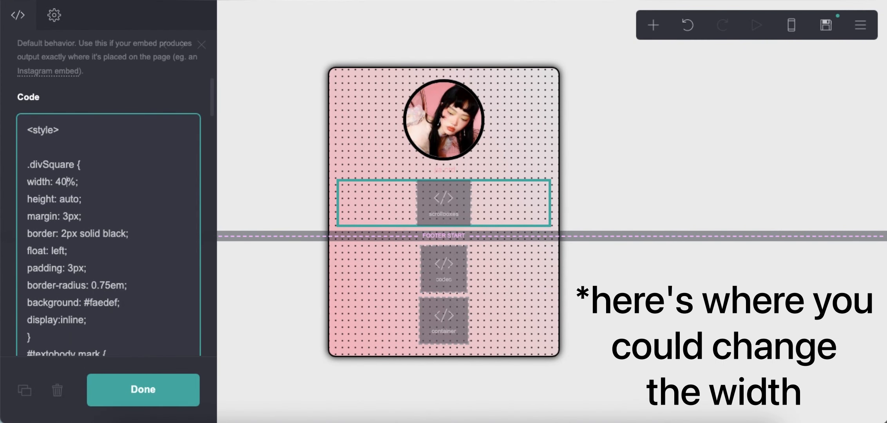
left_click(826, 25)
left_click(130, 390)
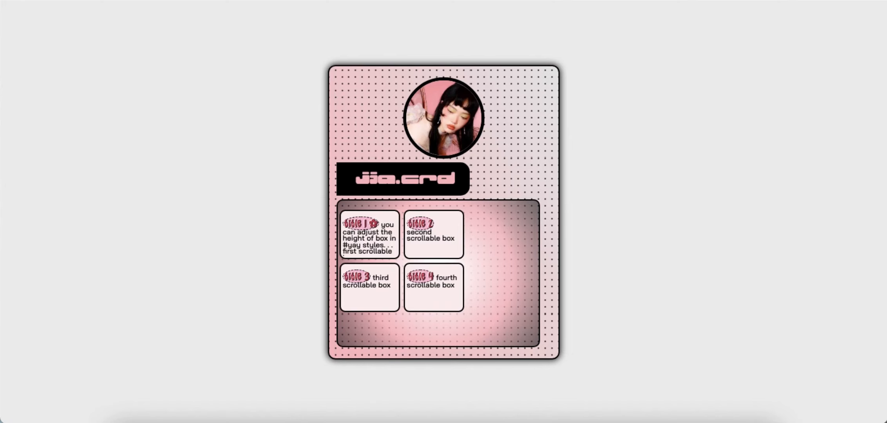
Reload the demo page and check how the four scroll boxes fit inside the container.
key("super+r")
scroll(400, 233, "down", 2)
scroll(400, 233, "up", 2)
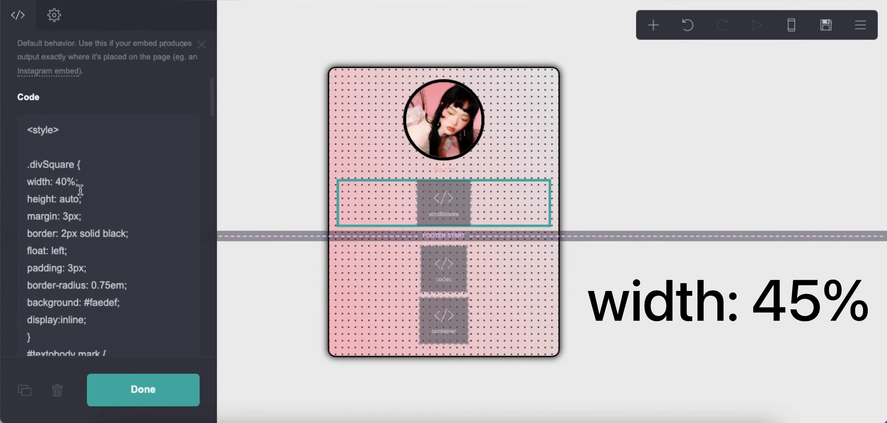
Set the .divSquare width to 45% in the scrollboxes embed's code and save the template.
left_click_drag(61, 182, 66, 181)
type("5")
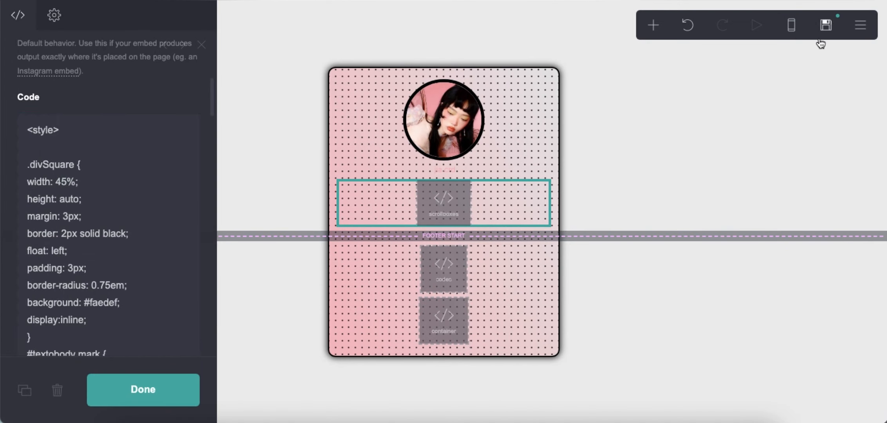
left_click(826, 25)
left_click(118, 390)
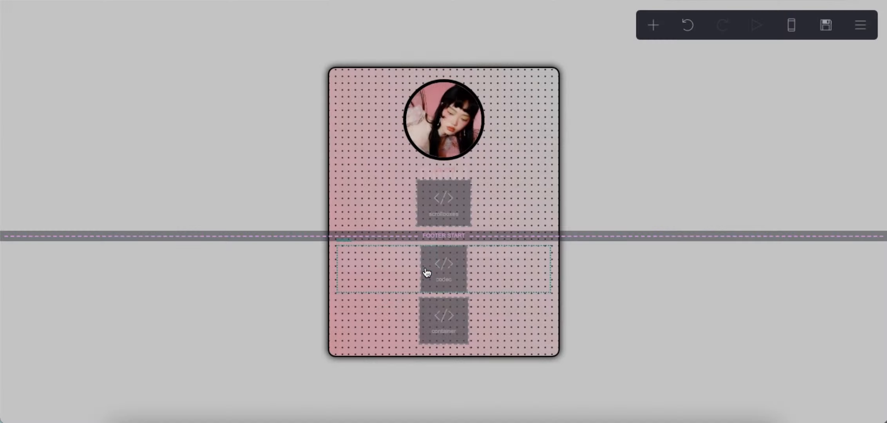
Set the height under #yay to 80px in the scrollboxes embed's code and save the template.
left_click(420, 224)
scroll(130, 263, "down", 10)
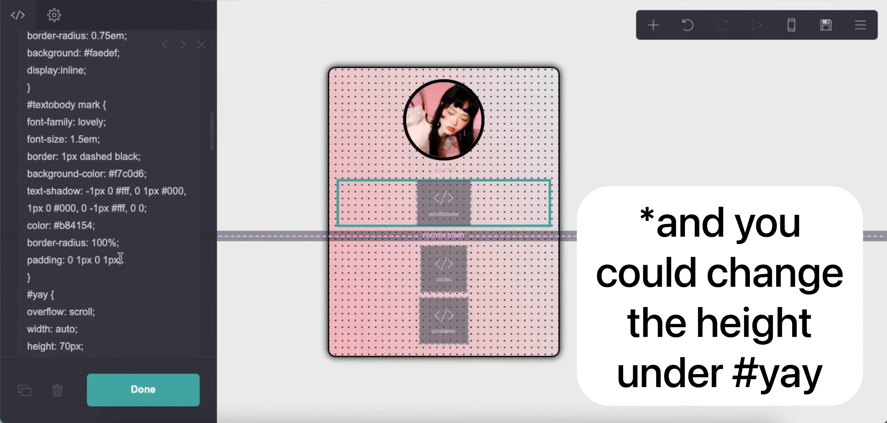
scroll(90, 242, "down", 2)
left_click_drag(59, 220, 75, 221)
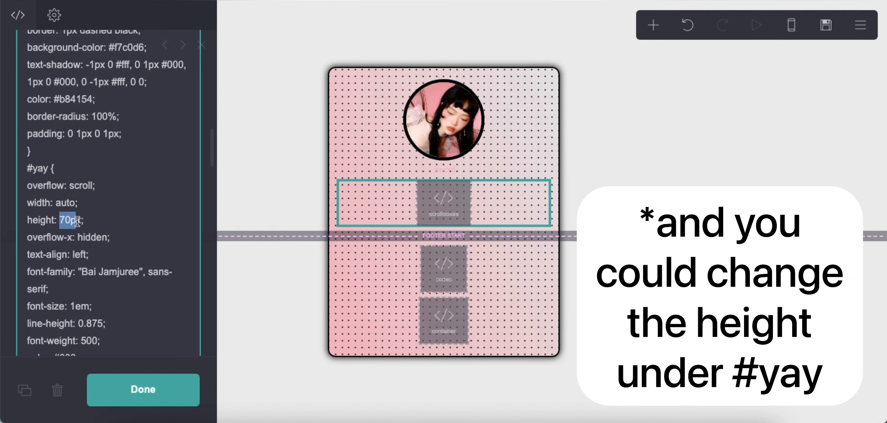
type("80px")
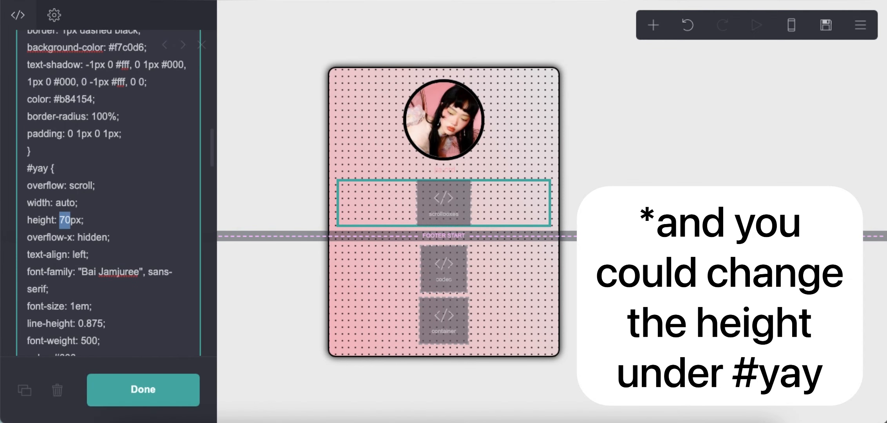
left_click(826, 25)
left_click(133, 388)
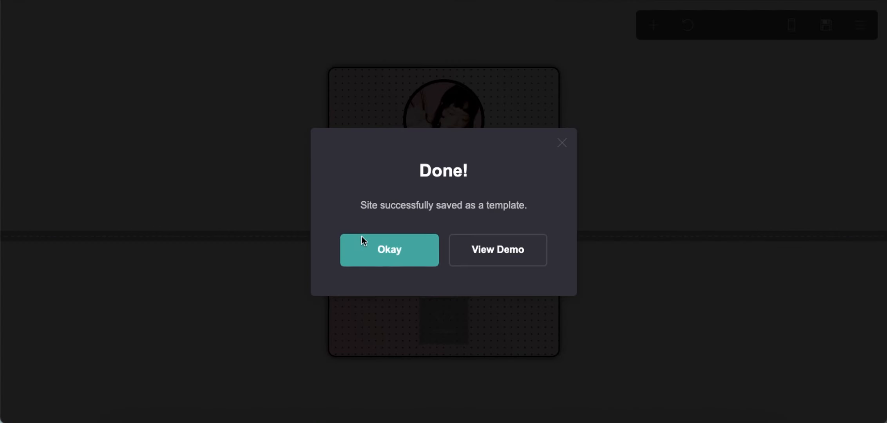
left_click(361, 241)
Set the height under #yay to 90px in the scrollboxes embed's code and save the template.
left_click(451, 208)
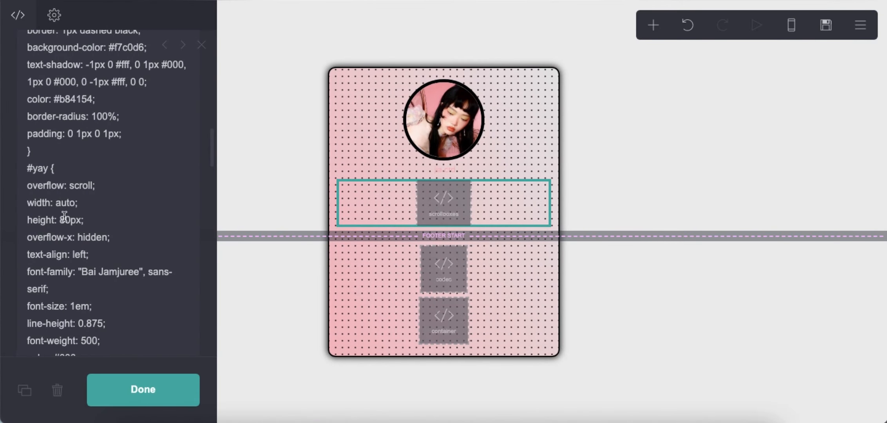
left_click(826, 25)
left_click(125, 389)
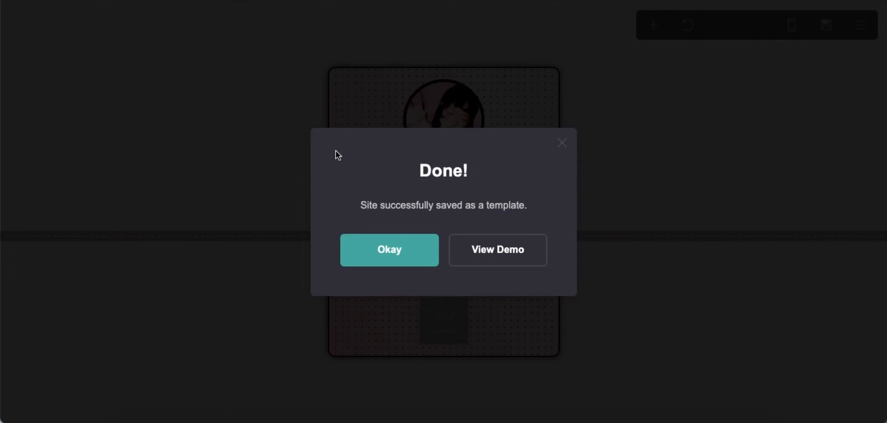
left_click(389, 250)
Set the height under #yay to 95px in the scrollboxes embed's code and save the template.
left_click(430, 200)
left_click_drag(65, 219, 71, 220)
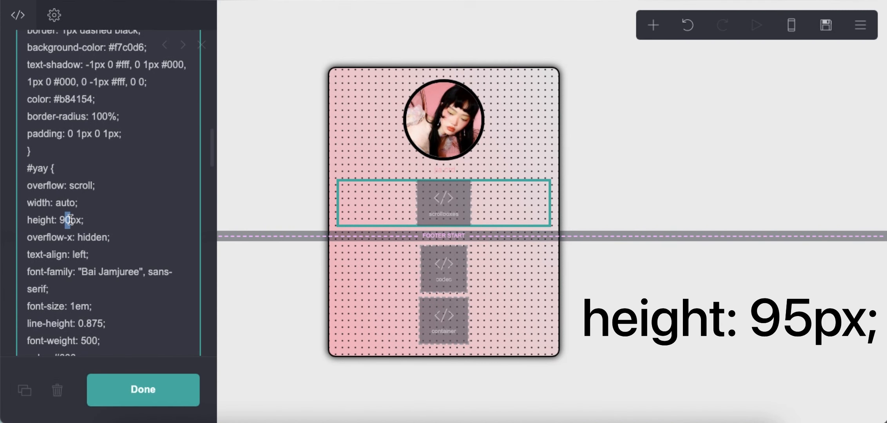
left_click(826, 26)
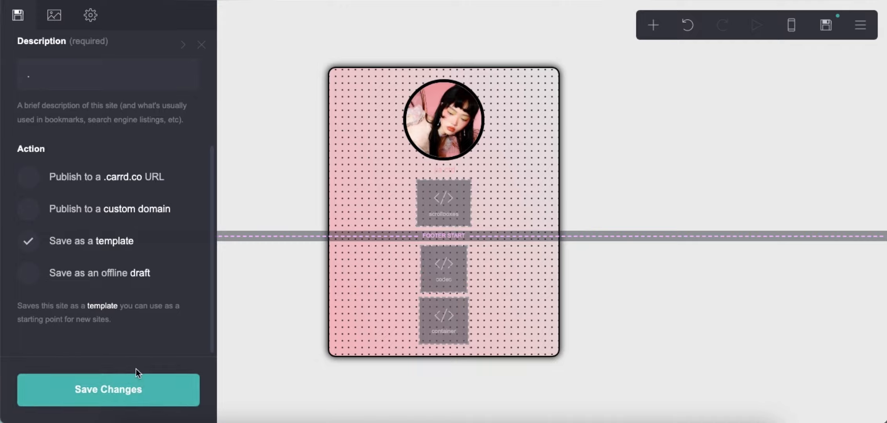
left_click(133, 388)
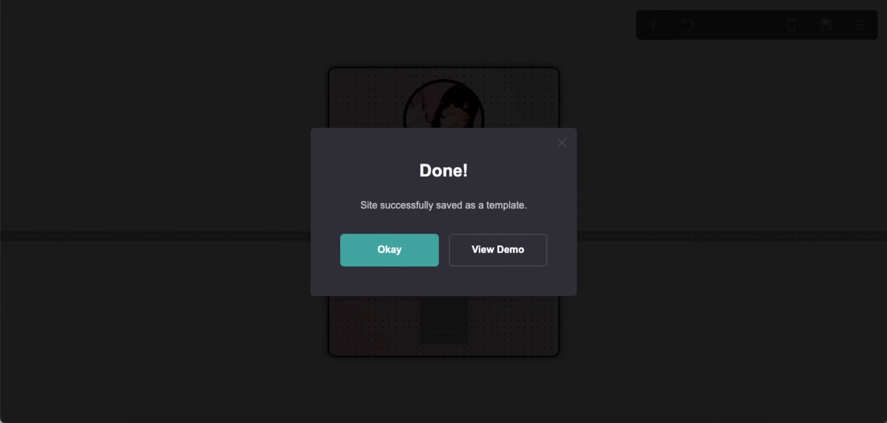
left_click(382, 246)
Add "position: relative;" and "left: 10px;" at the end of the .divSquare rule in the scrollboxes embed and save the template.
left_click(450, 210)
scroll(123, 183, "up", 10)
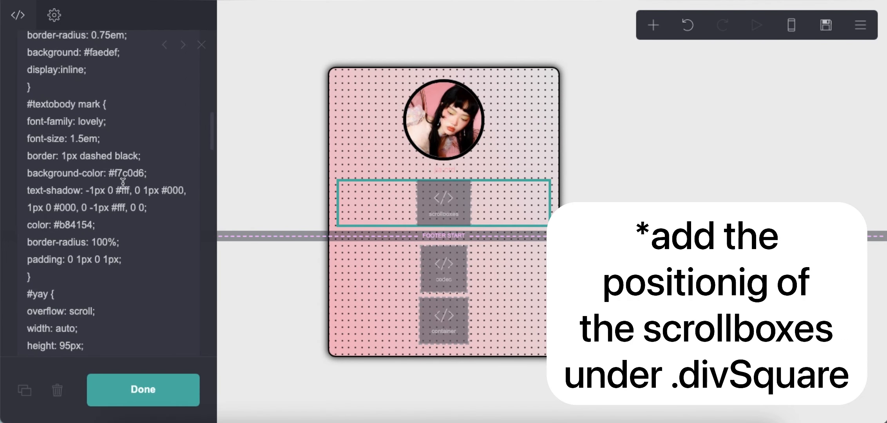
left_click(97, 259)
key("Return")
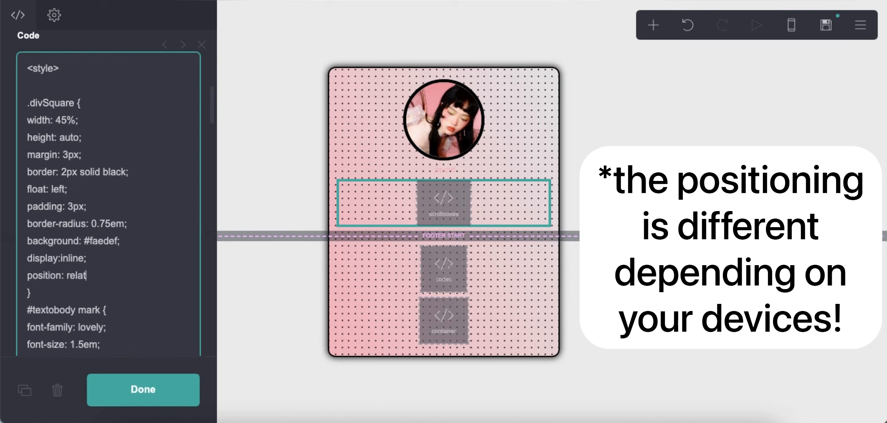
type("position: relative;")
key("Return")
type("left:")
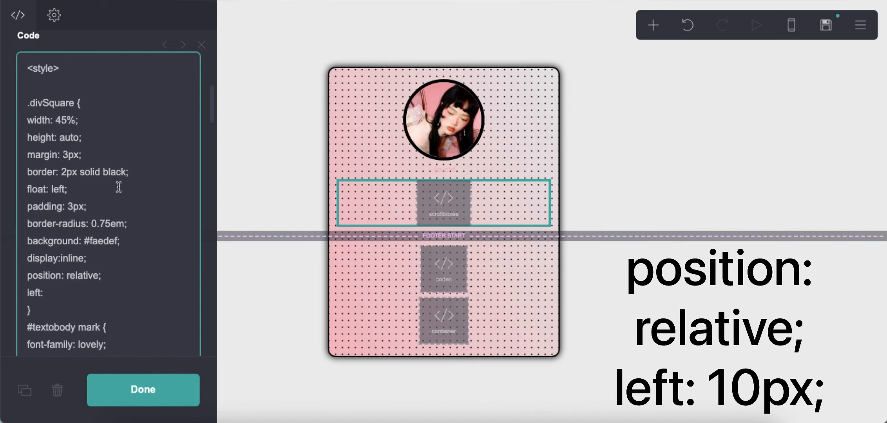
left_click(81, 295)
type("10px;")
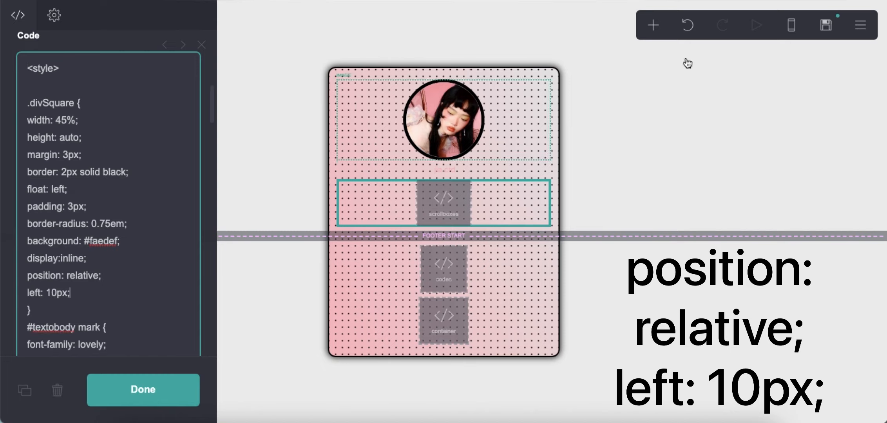
key("ctrl+s")
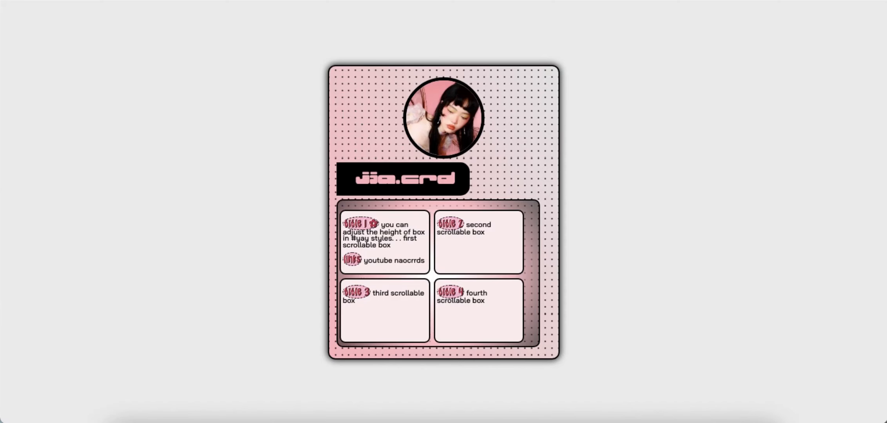
key("super+r")
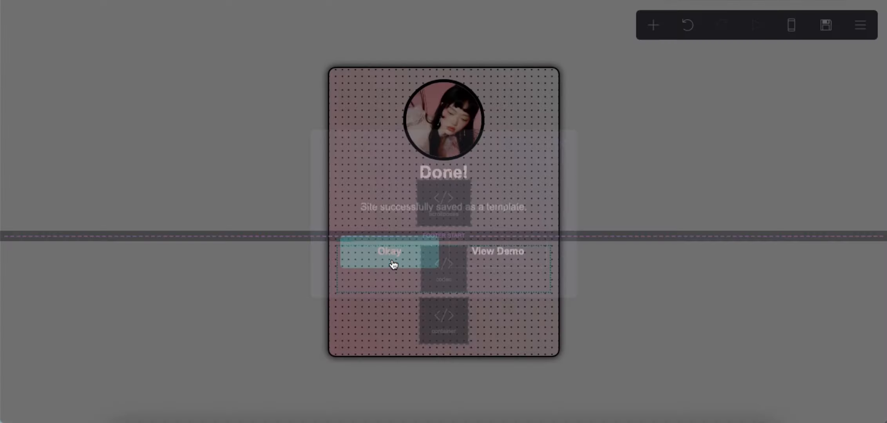
left_click(392, 259)
Add "bottom: 5px;" to the .divSquare rule in the scrollboxes embed and save the template.
left_click(435, 212)
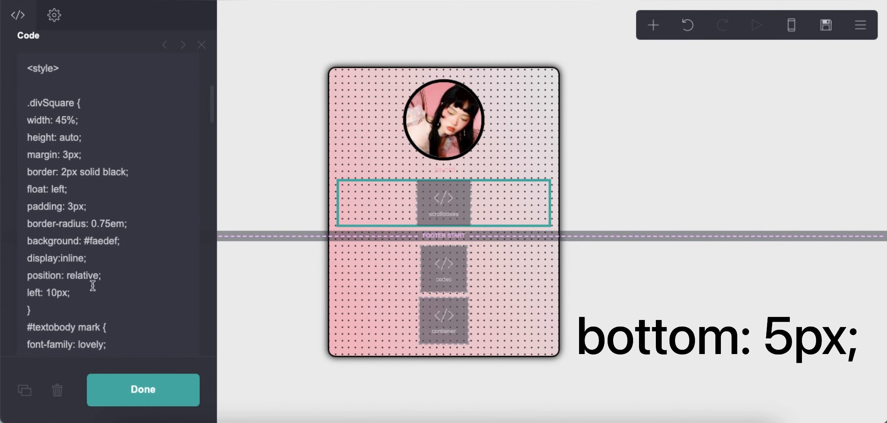
left_click(93, 285)
key("Return")
type("bottom: 5px;")
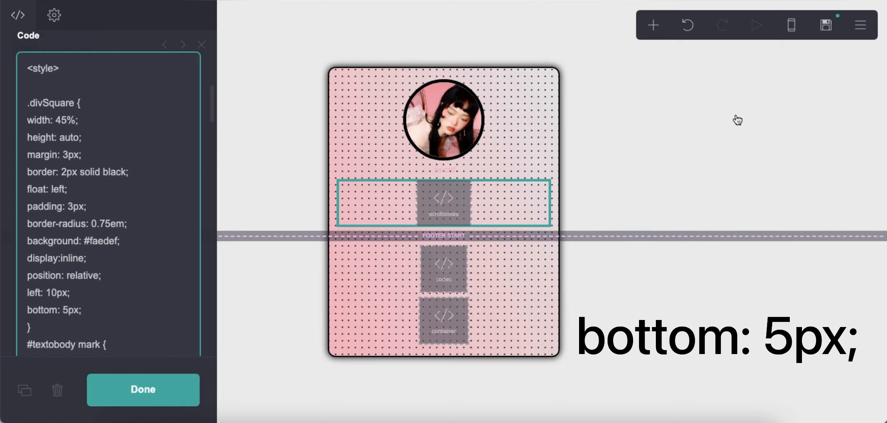
key("ctrl+s")
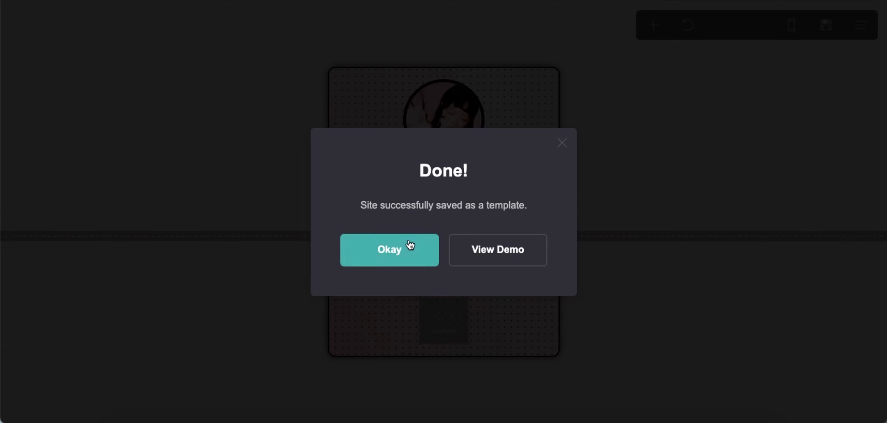
left_click(410, 250)
Change the first scroll box's mark title to "about", keeping the ✿ symbol, in the scrollboxes embed's code.
left_click(416, 200)
scroll(99, 250, "down", 5)
scroll(98, 250, "down", 15)
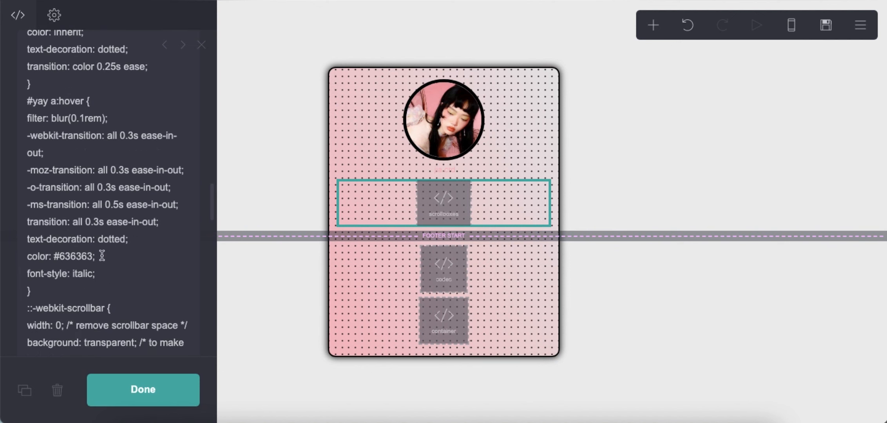
left_click_drag(170, 166, 33, 179)
type("abu")
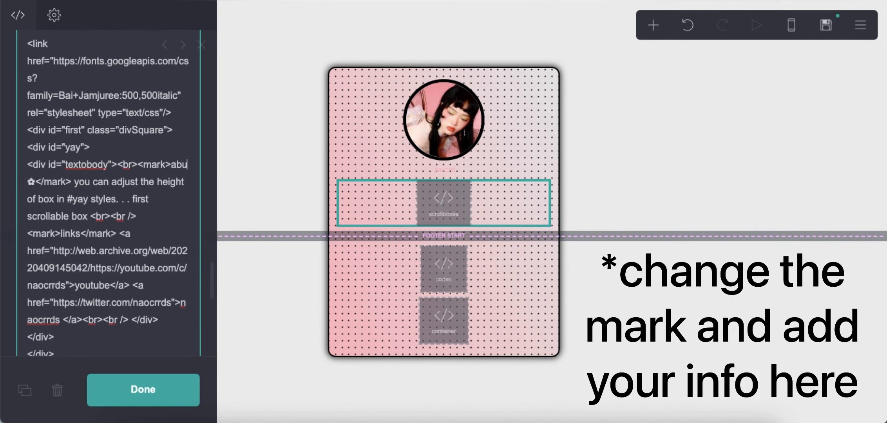
type("ut ✿</mark> you can")
Replace the first scroll box's sample sentence with a short greeting followed by repeated "info" filler, and save the template.
left_click_drag(135, 180, 148, 217)
type("hi i'm jia info info info info info info info info info info info info info info info info info info")
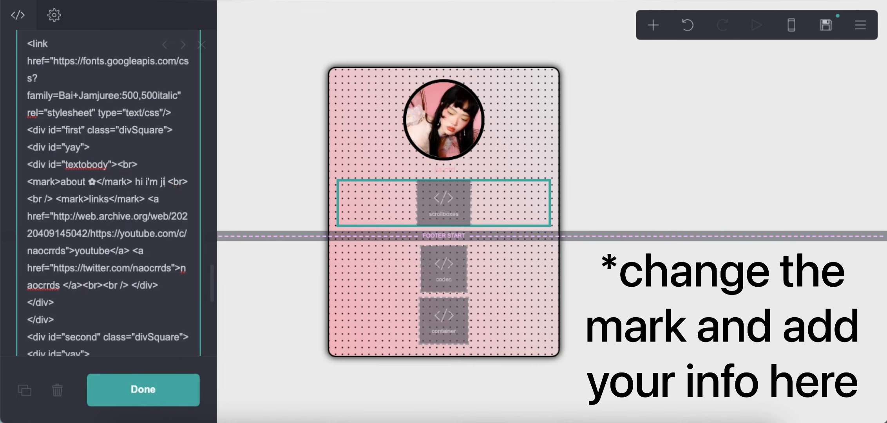
type(" info")
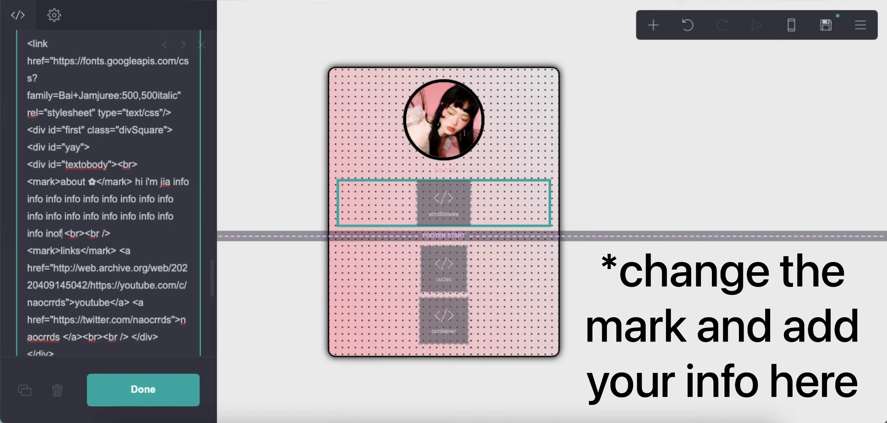
left_click(826, 25)
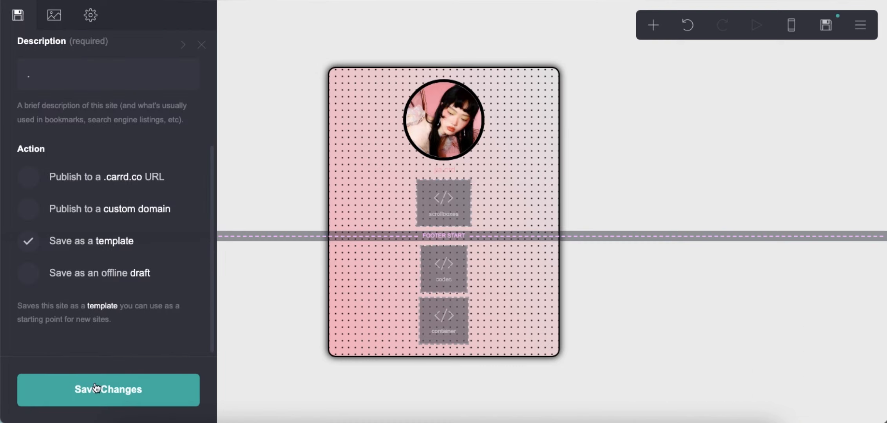
left_click(135, 399)
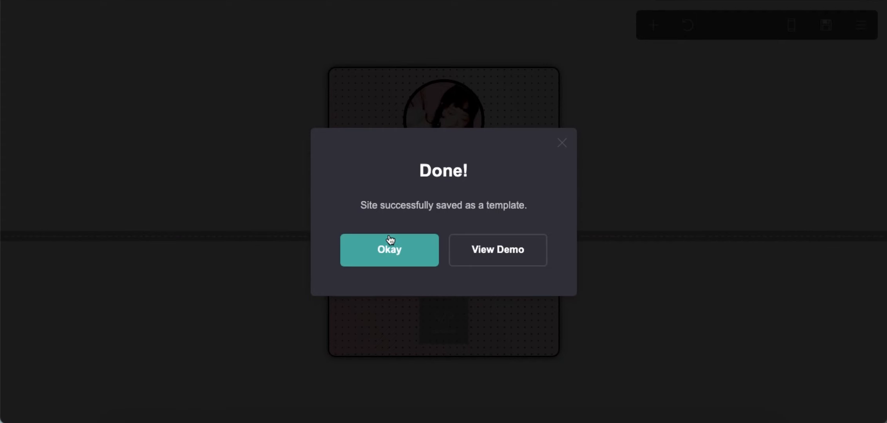
left_click(390, 243)
left_click(423, 204)
scroll(129, 218, "down", 1)
left_click_drag(79, 220, 65, 255)
key("BackSpace")
type("retrospring.net")
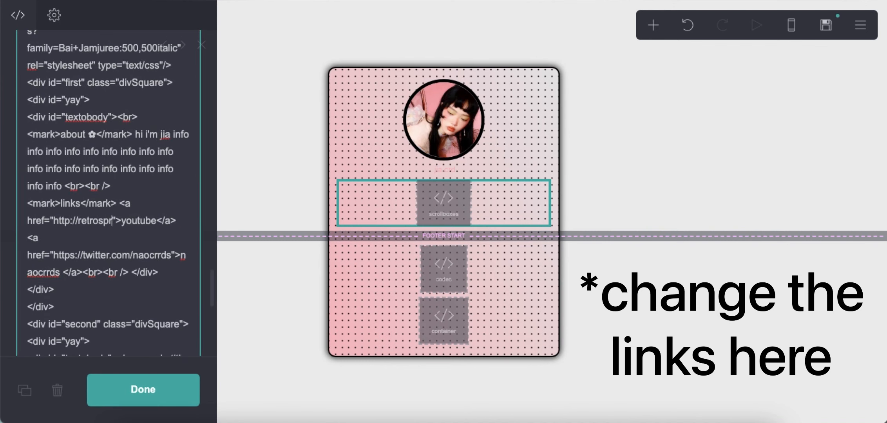
double_click(165, 220)
type("retrospring")
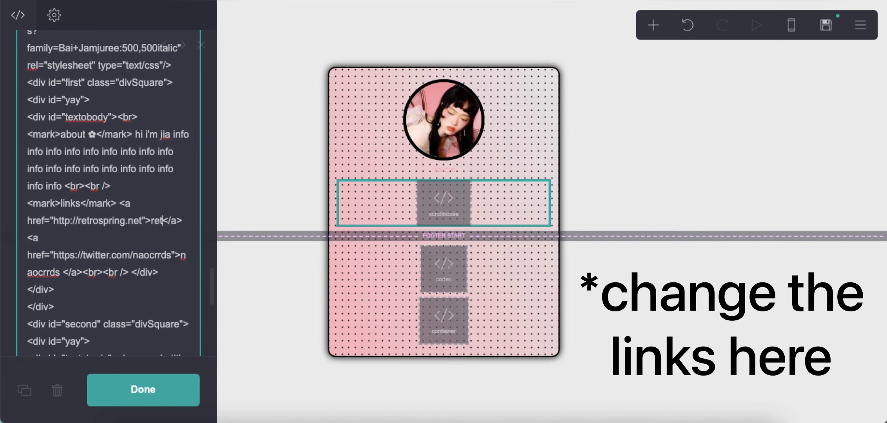
scroll(117, 206, "down", 3)
double_click(155, 159)
key("BackSpace")
double_click(161, 157)
type("twitter")
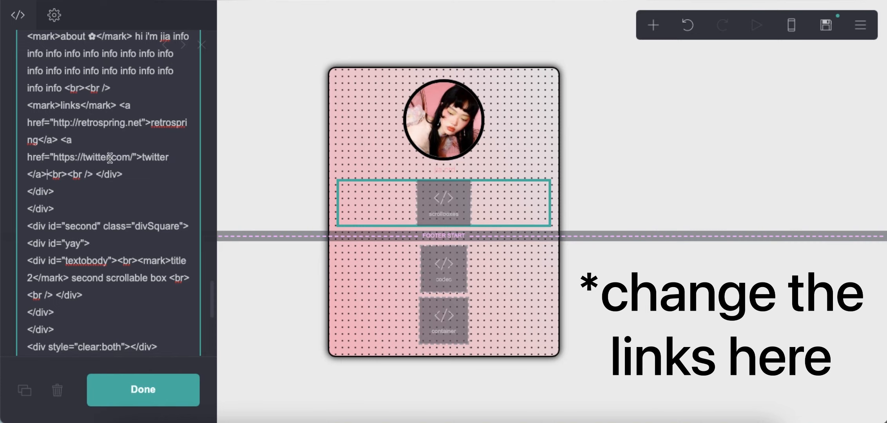
type(" <a href=")
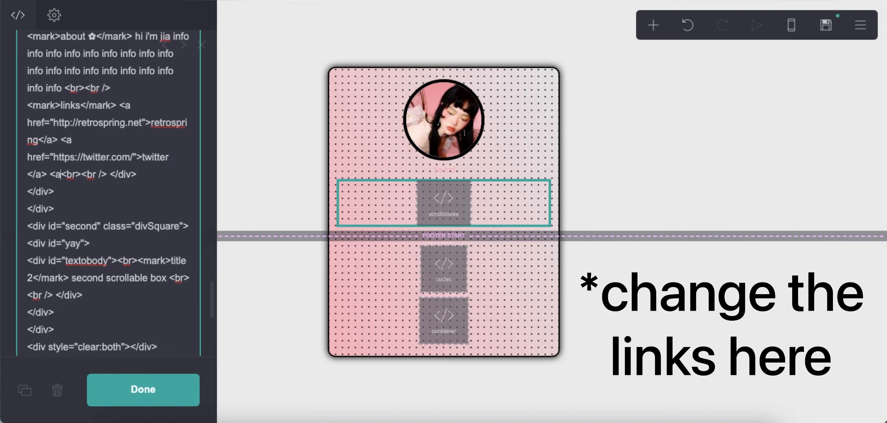
type("\"https://")
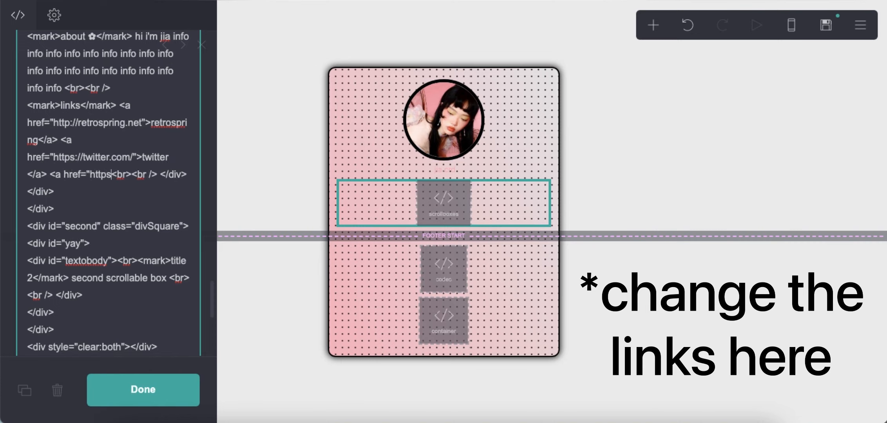
type("spotify.com/")
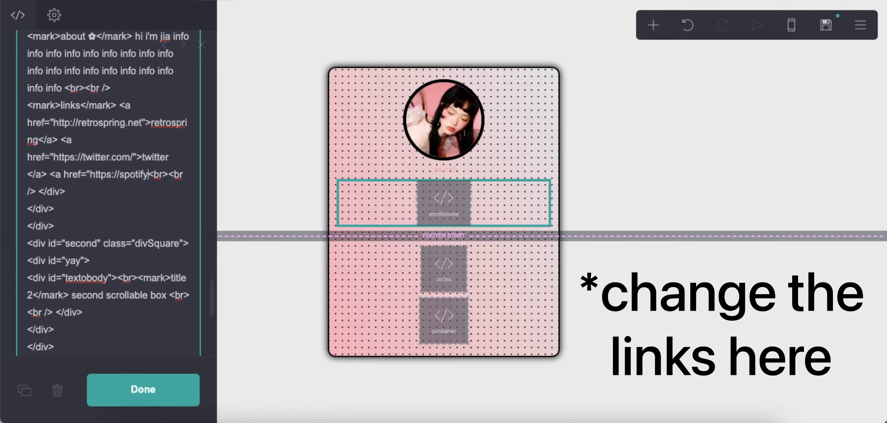
type("\">")
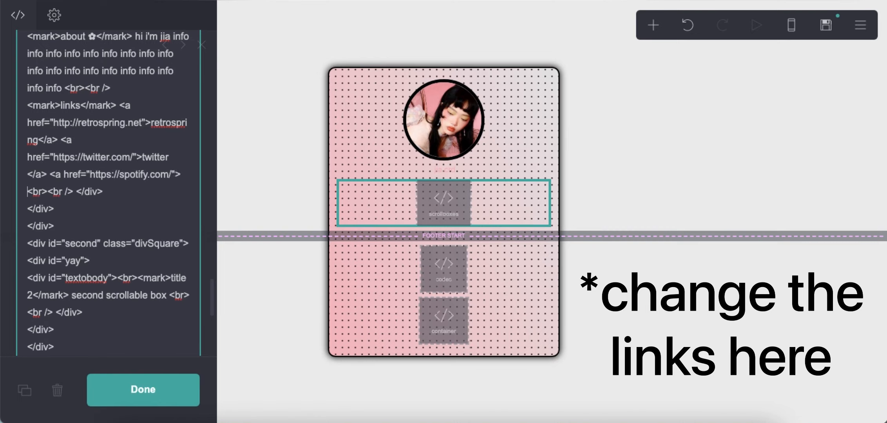
type("spotify</a>")
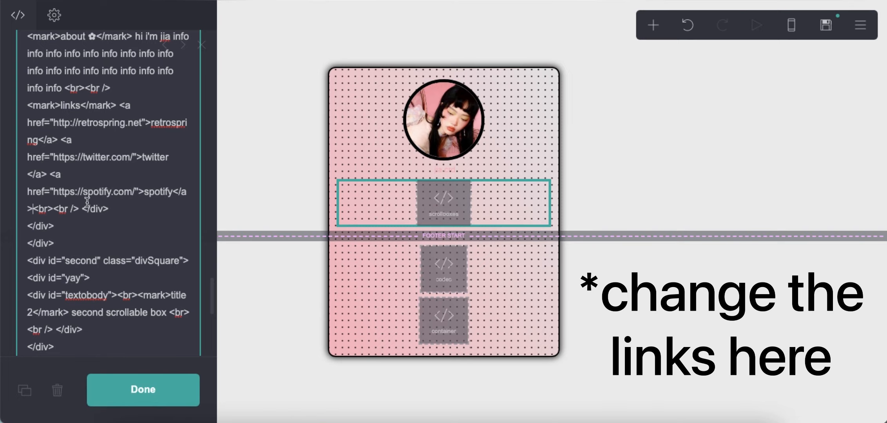
left_click(825, 25)
left_click(127, 385)
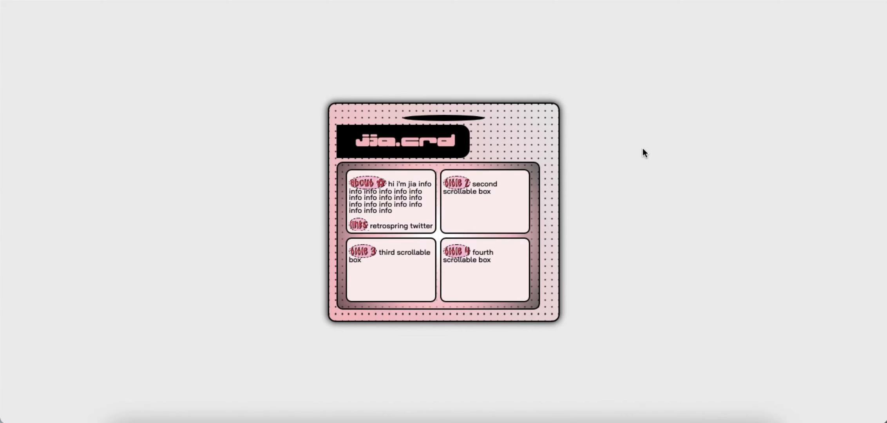
Check the first scroll box's text and links and the boxes' positioning on the demo page.
scroll(411, 255, "down", 1)
scroll(392, 251, "up", 1)
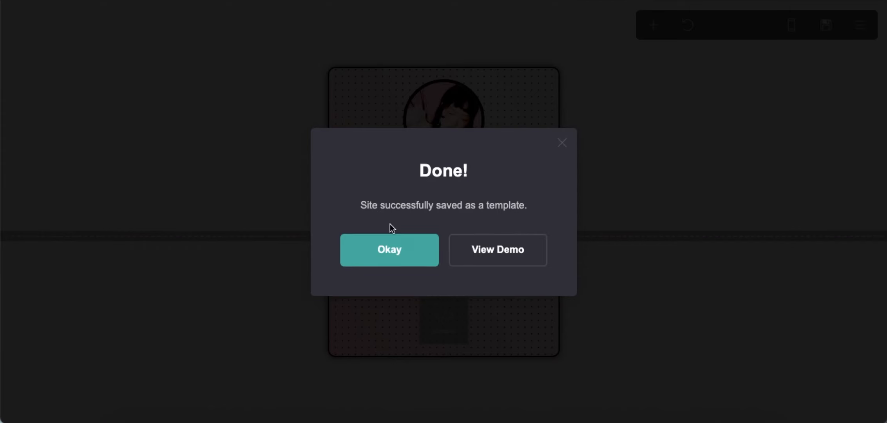
left_click(390, 249)
Retitle the second scroll box "to know" and replace its placeholder text with repeated "info" words.
left_click(472, 198)
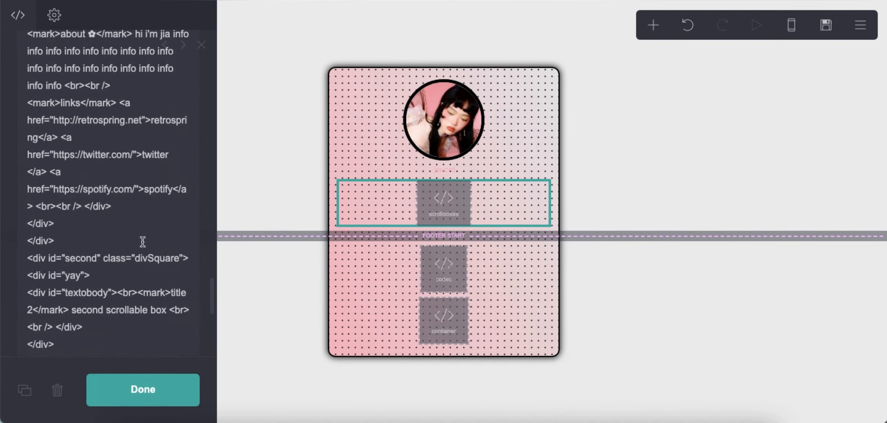
scroll(118, 235, "down", 3)
left_click_drag(171, 177, 32, 190)
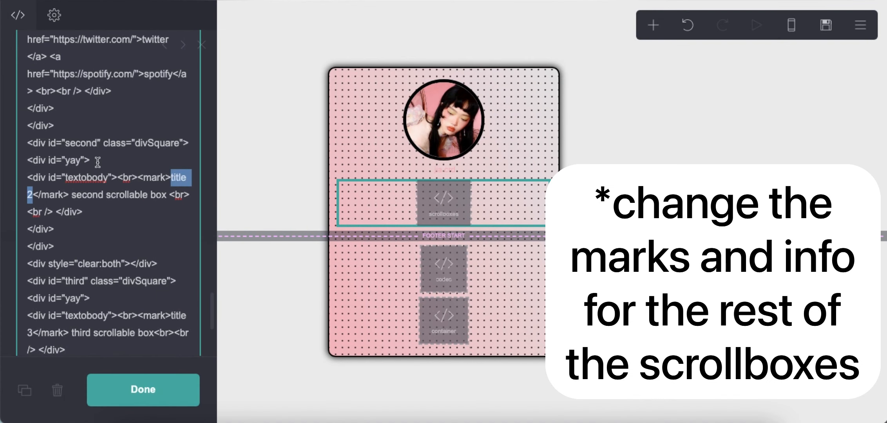
type("to know")
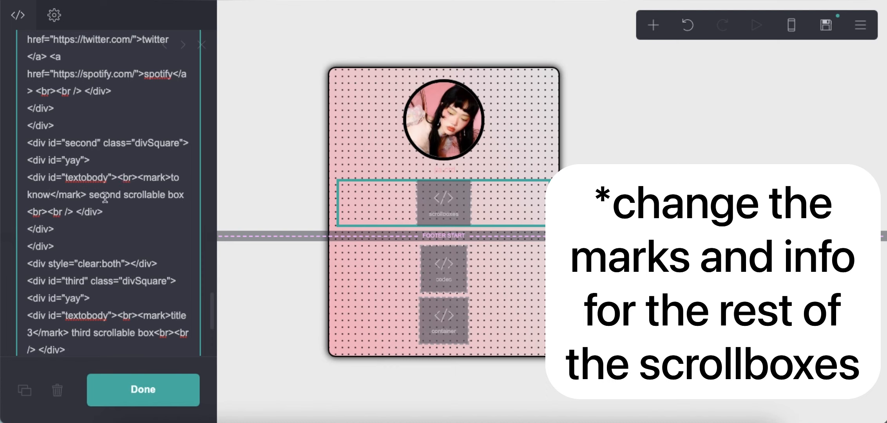
left_click_drag(90, 195, 185, 195)
type("info info info info info info info info info info info info info info info info info info info info info info info info")
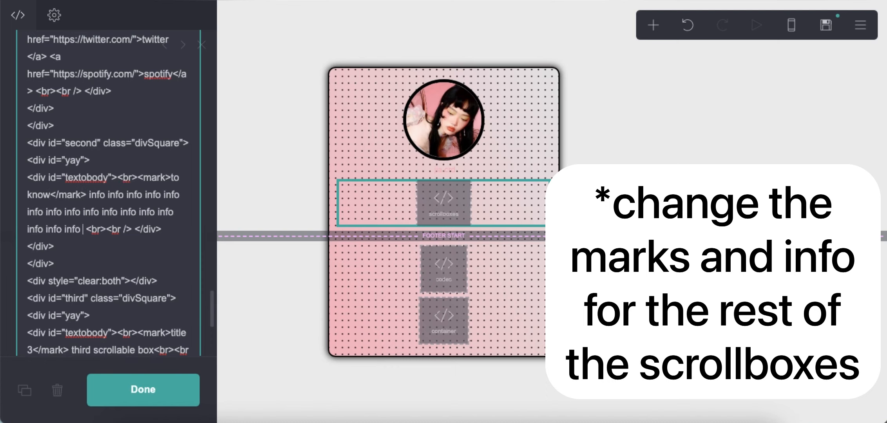
type("info info")
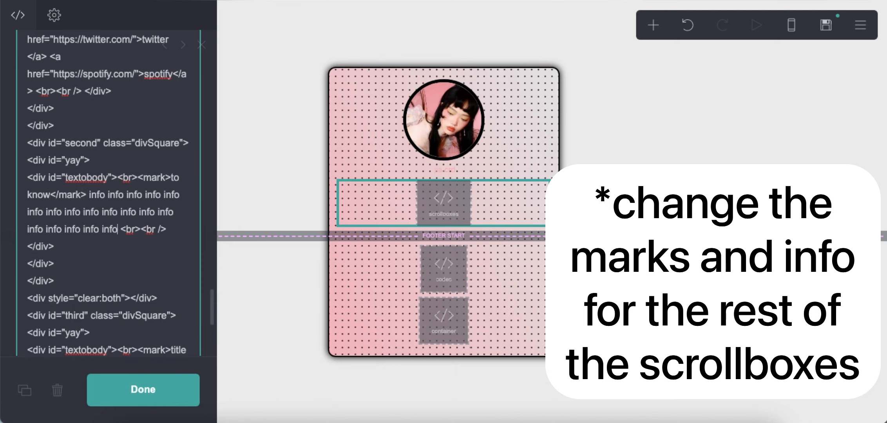
Add a "go away" heading with repeated "info" text to the second scroll box, and save the template.
left_click(174, 228)
key("Return")
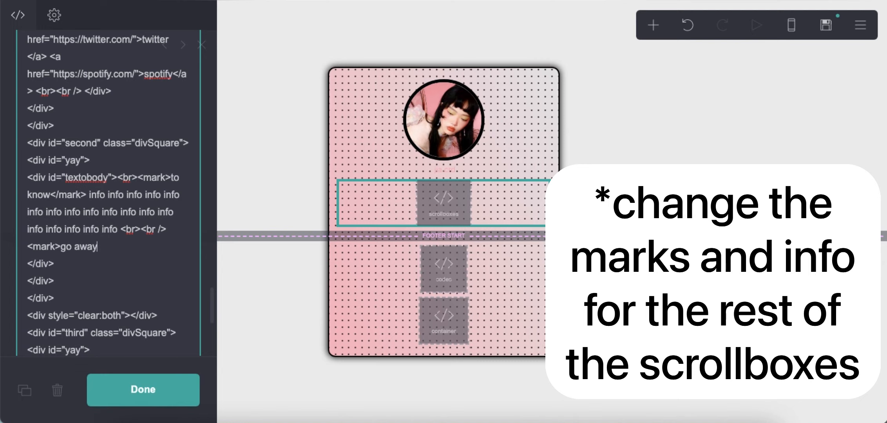
type("info info info info info info info info info info info info info info info info info info info info info info info info info info info info info info info info")
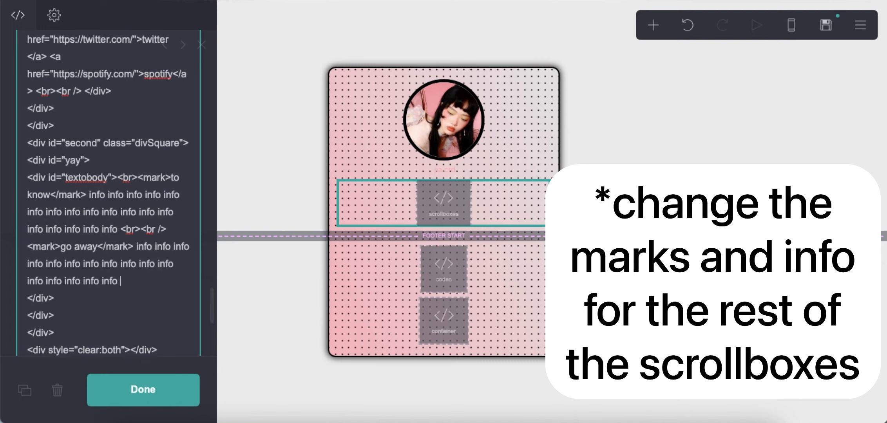
scroll(152, 227, "down", 1)
scroll(152, 228, "down", 3)
left_click(27, 209)
key("BackSpace")
left_click(826, 25)
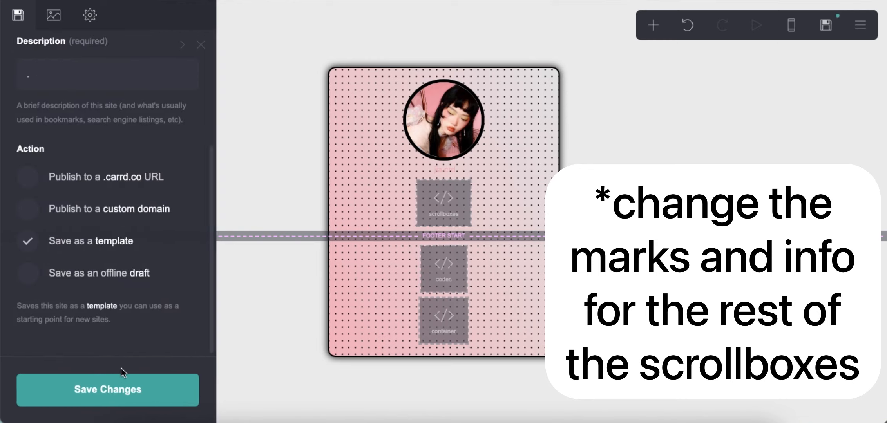
left_click(122, 379)
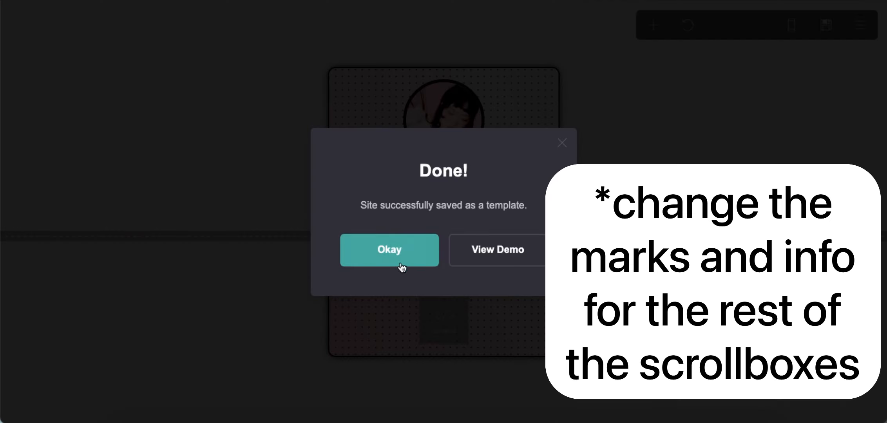
left_click(407, 251)
Retitle the third scroll box "love zone" and replace its placeholder text with repeated "info" words, keeping the line-break tags intact.
left_click(444, 202)
scroll(89, 249, "down", 2)
left_click_drag(171, 182, 34, 195)
type("love zone")
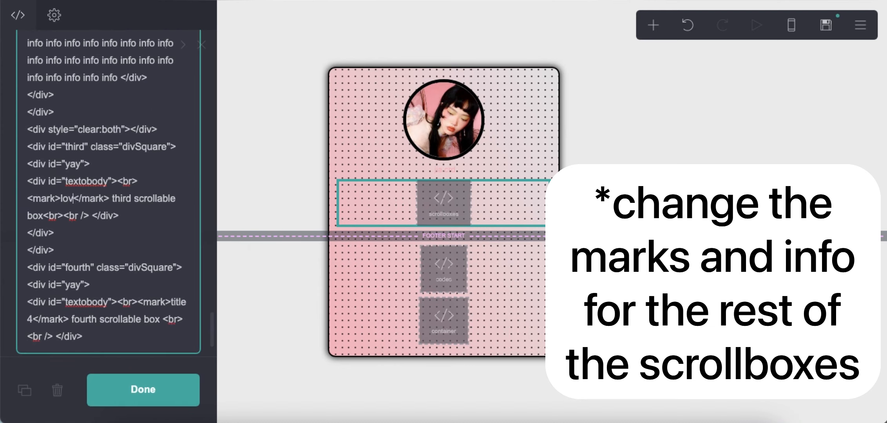
left_click_drag(87, 199, 45, 212)
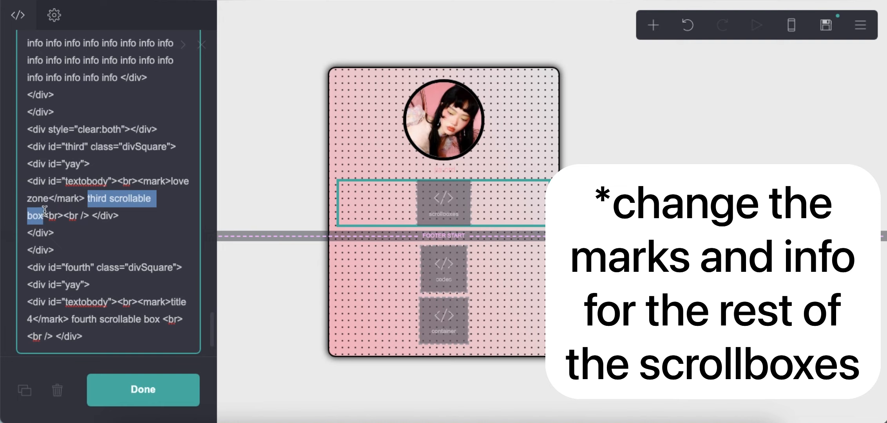
type("info info info info info info info info info info info info info info info info")
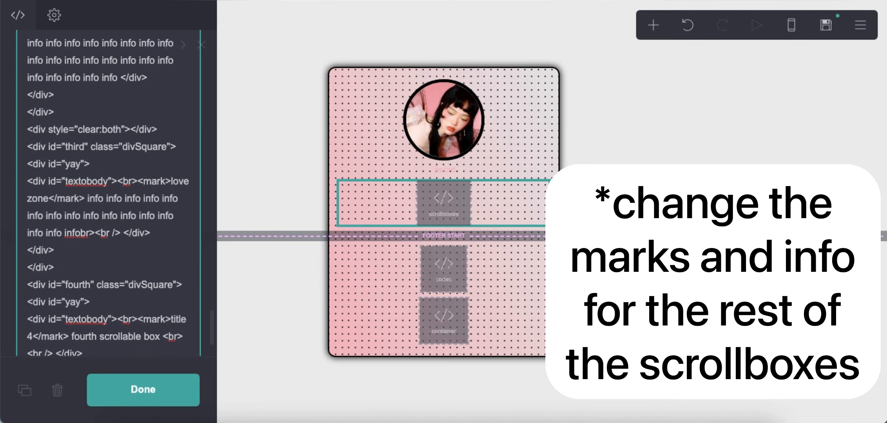
type("<")
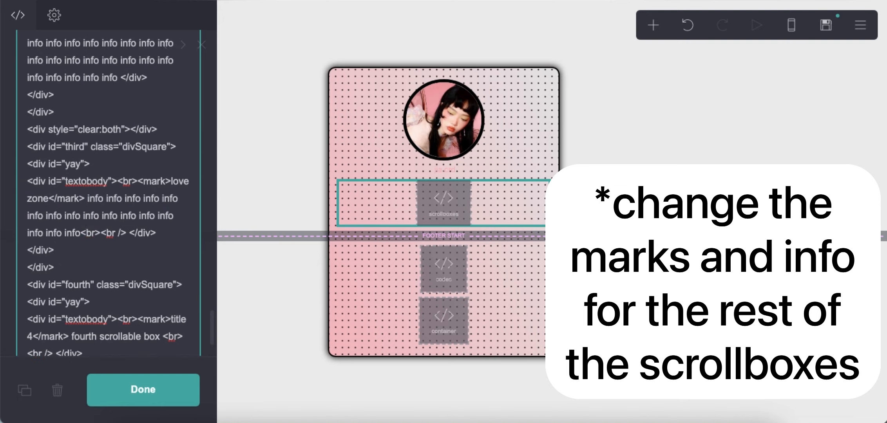
Retitle the fourth scroll box "media" and replace its placeholder text with repeated "info" words.
scroll(58, 235, "down", 3)
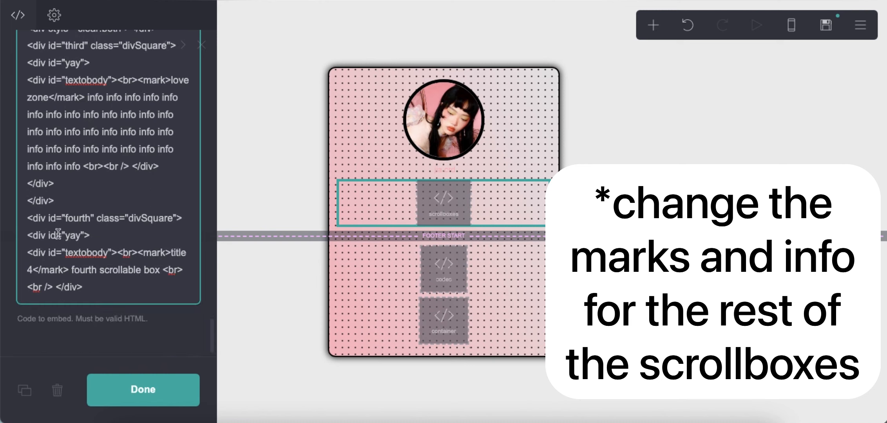
left_click_drag(171, 253, 33, 270)
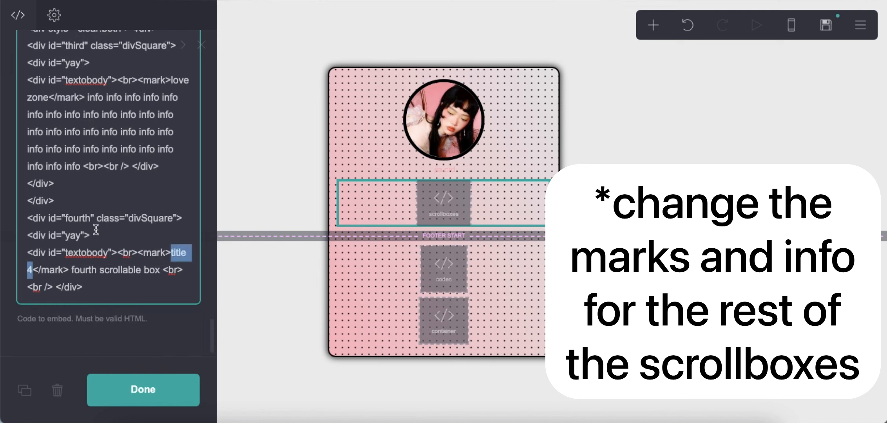
type("media")
left_click_drag(126, 269, 87, 287)
type("info info info info info info info info info info info info info info info info info info info info info info info info info info info info info")
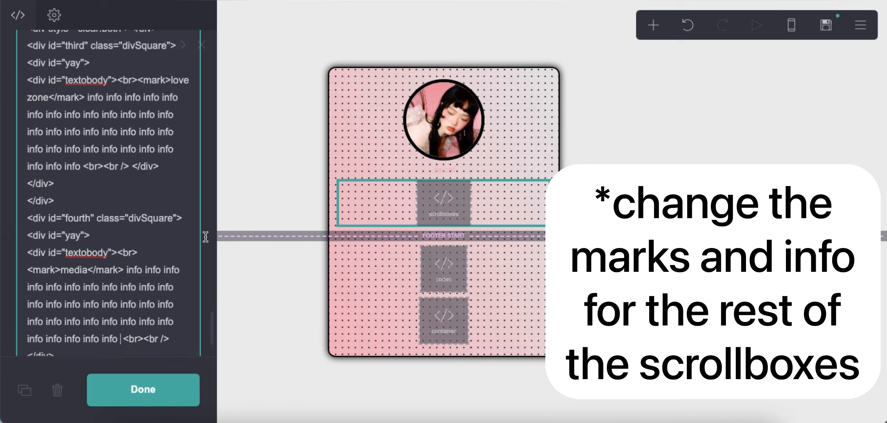
Save the template and reload its demo page to check the third and fourth scroll boxes' text.
left_click(839, 36)
left_click(98, 371)
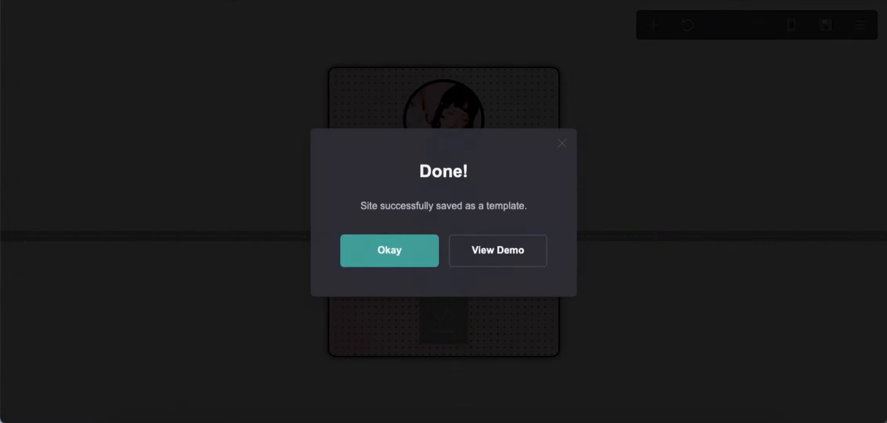
left_click(499, 249)
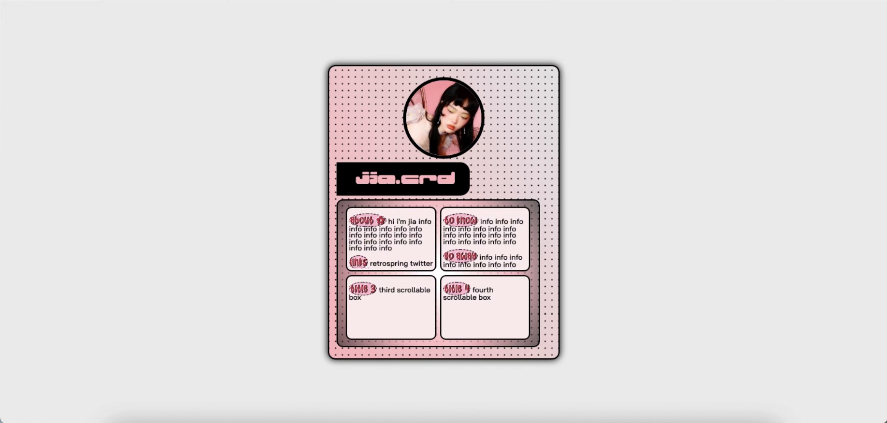
key("super+r")
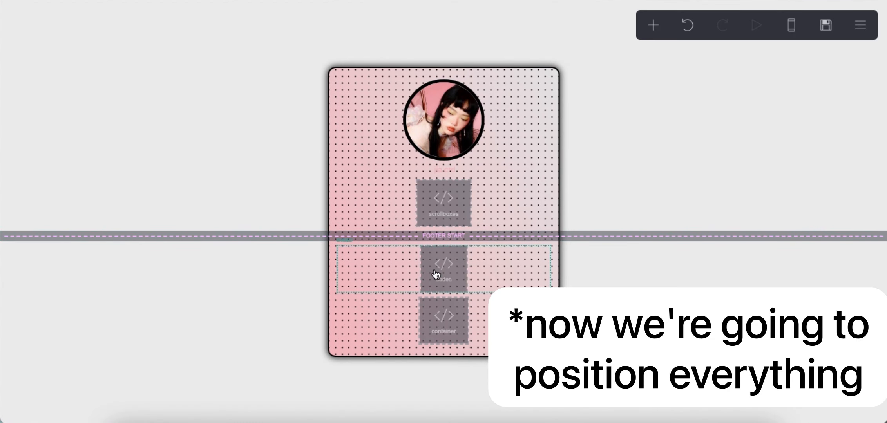
Add position: absolute and bottom: 20em to the #image01 rule in the codes embed, and save the template.
left_click(447, 271)
scroll(110, 196, "up", 5)
left_click(113, 193)
key("Return")
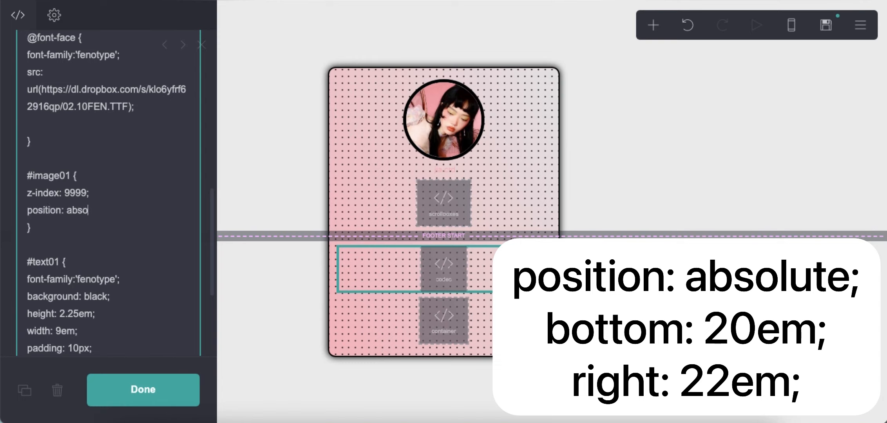
key("Return")
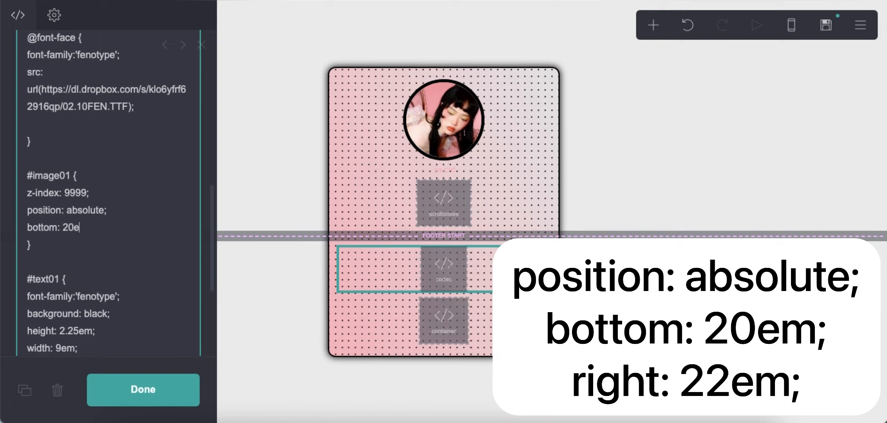
left_click(826, 25)
left_click(149, 390)
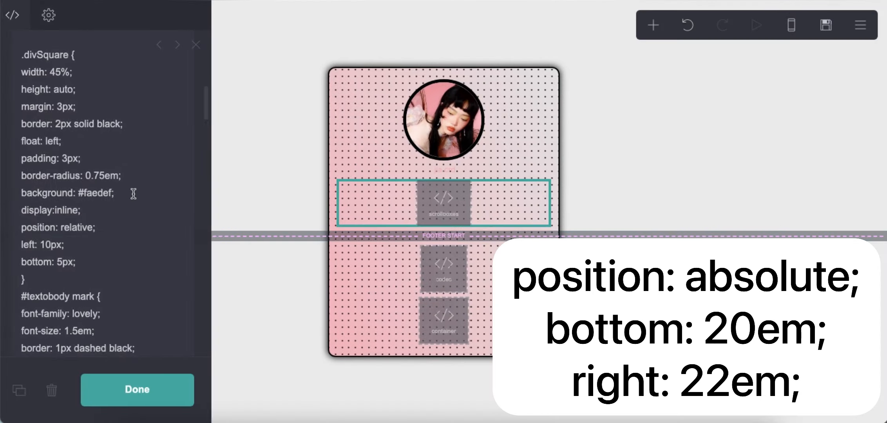
Add right: 20em to the #image01 rule in the codes embed, and save the template.
scroll(117, 235, "down", 10)
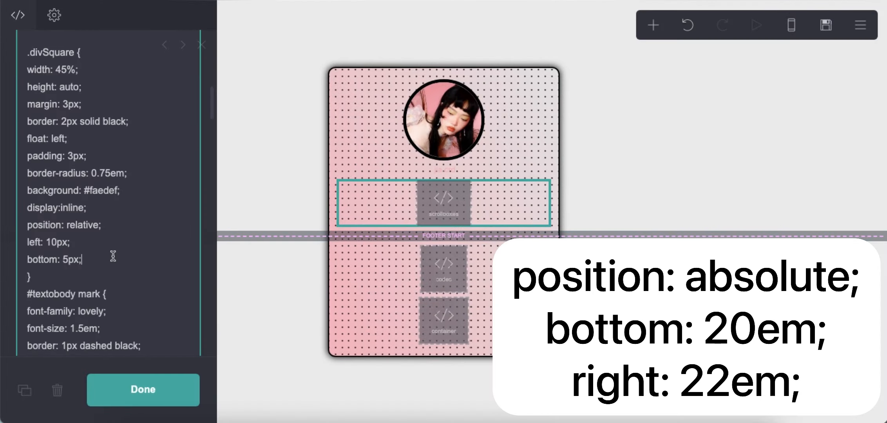
left_click(439, 275)
scroll(75, 264, "down", 10)
left_click(120, 183)
key("Return")
type("right: 20em;")
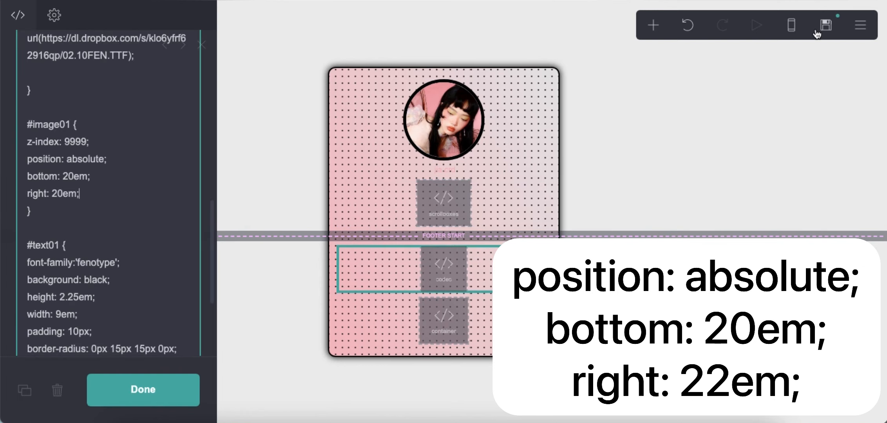
left_click(817, 31)
left_click(94, 404)
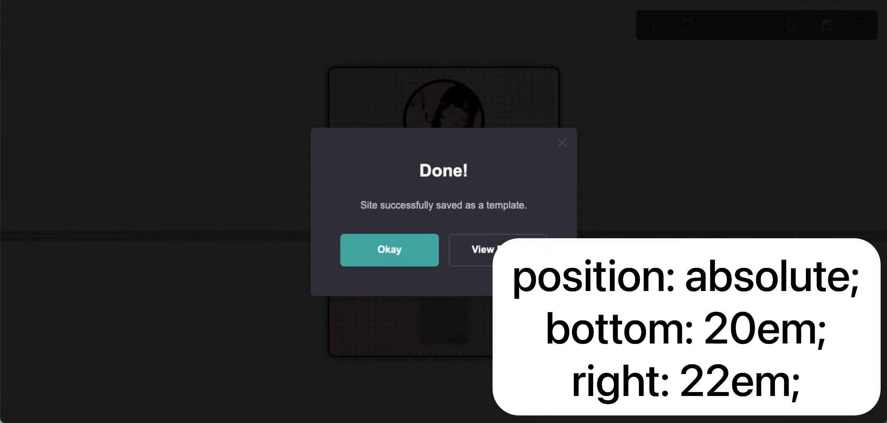
left_click(409, 257)
Set the #image01 rule's right offset to 22em and save the template.
left_click(443, 271)
left_click(57, 193)
type("22em;")
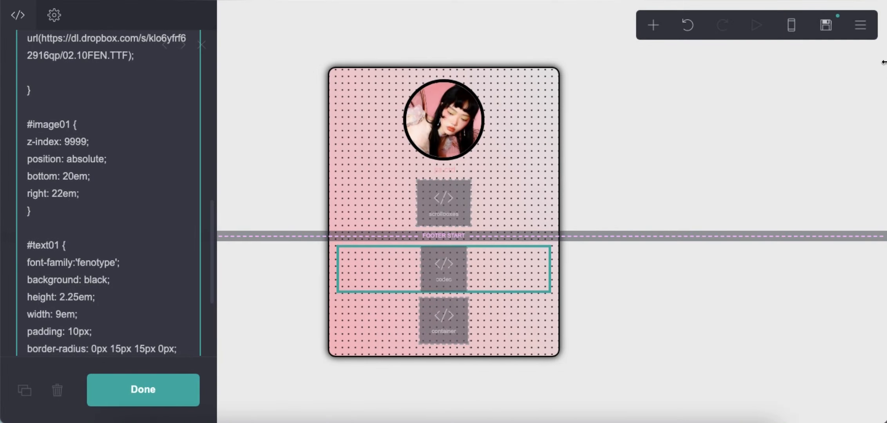
key("super+s")
left_click(112, 384)
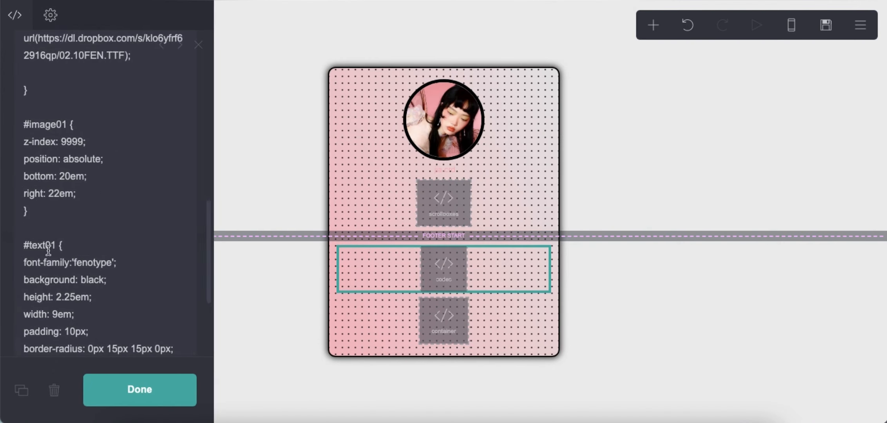
Add position: absolute and a bottom offset to the #text01 rule, and save the template.
scroll(121, 254, "down", 2)
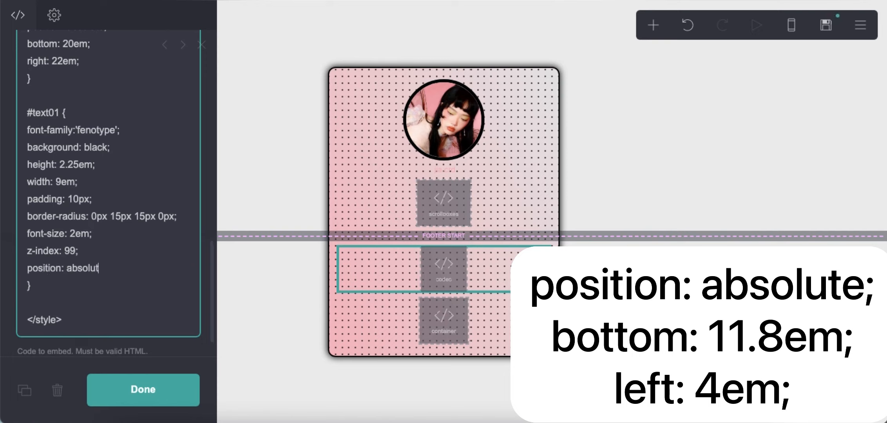
type("e;")
key("Return")
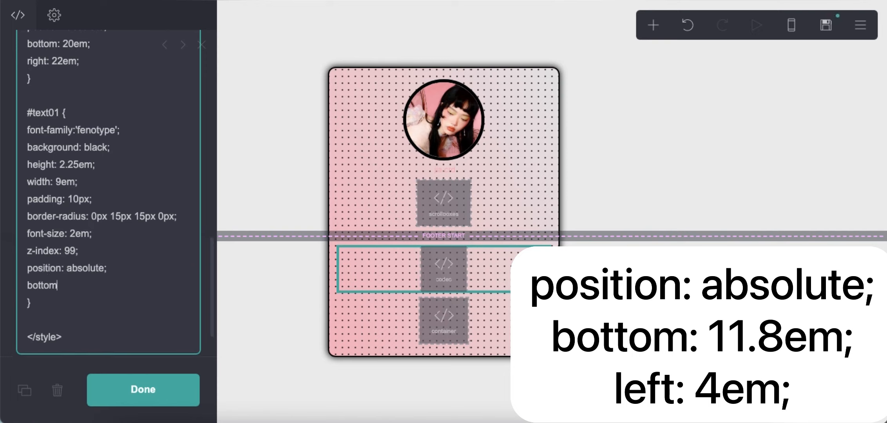
left_click(826, 26)
left_click(109, 390)
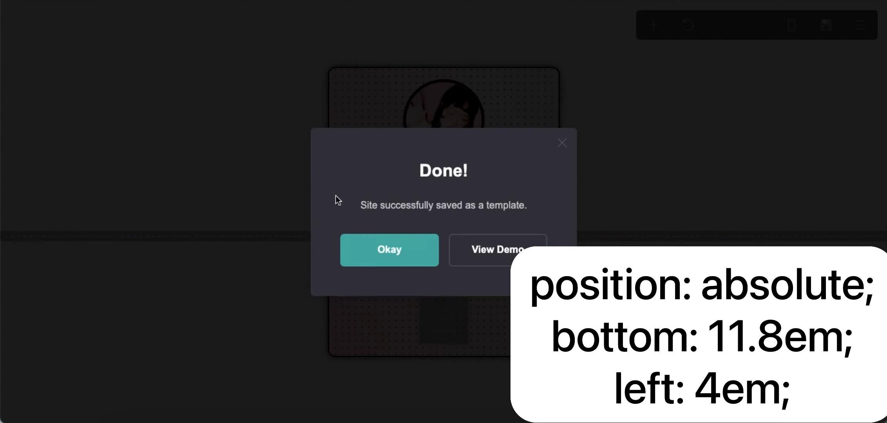
left_click(390, 250)
Set the #text01 rule's bottom offset to 11em and save the template.
left_click(466, 281)
left_click(75, 285)
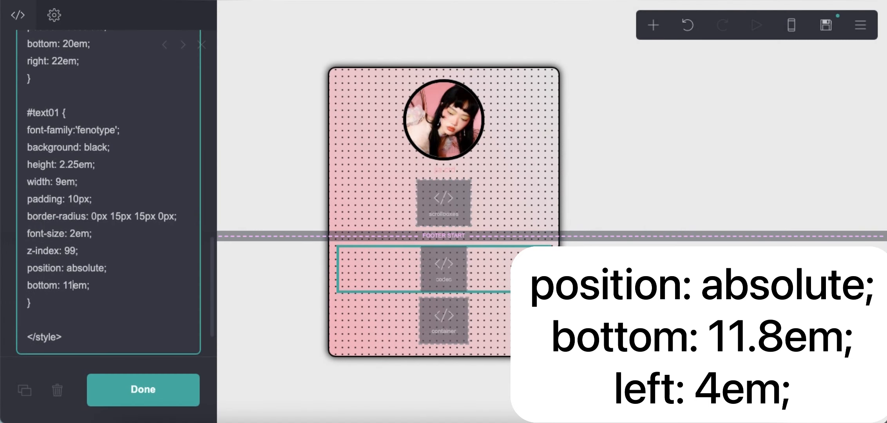
left_click(832, 36)
left_click(99, 388)
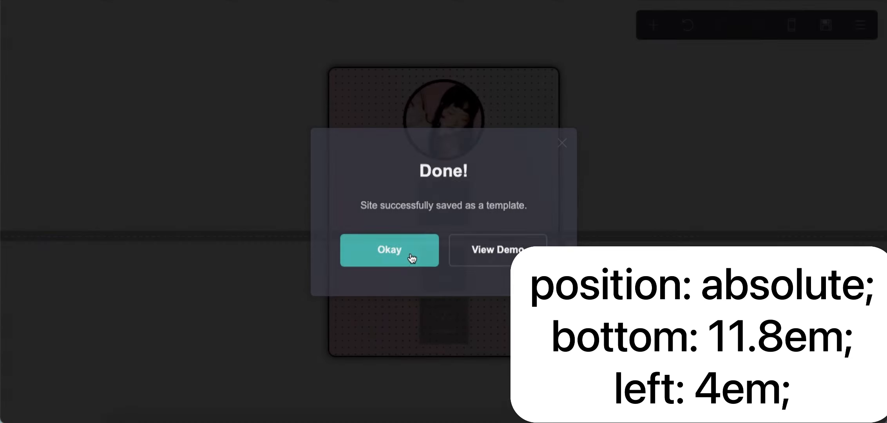
left_click(412, 258)
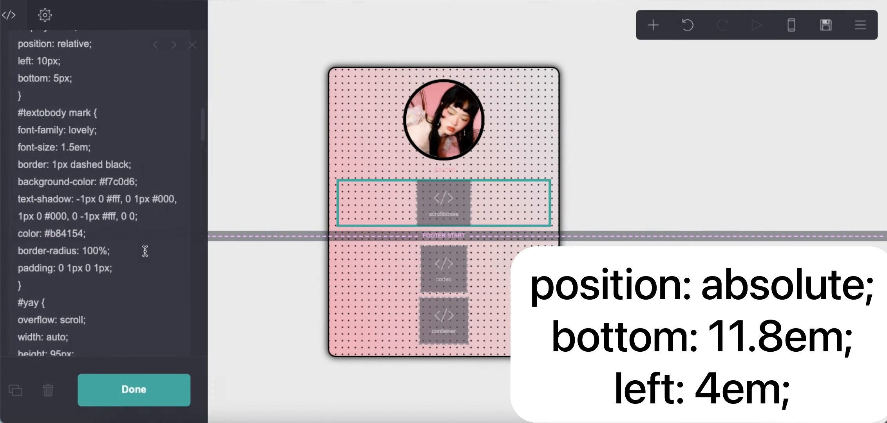
Set the #text01 rule's bottom offset to 11.8em, add a left offset below it, and save the template.
left_click(485, 260)
scroll(118, 301, "down", 10)
left_click(81, 317)
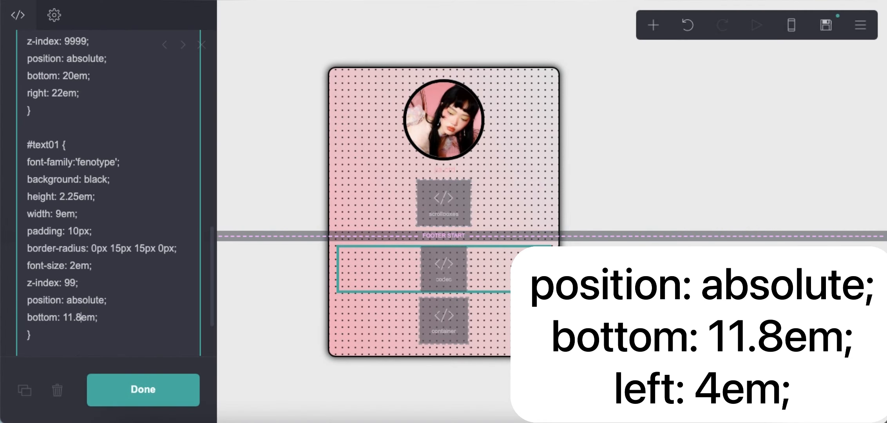
scroll(156, 313, "down", 1)
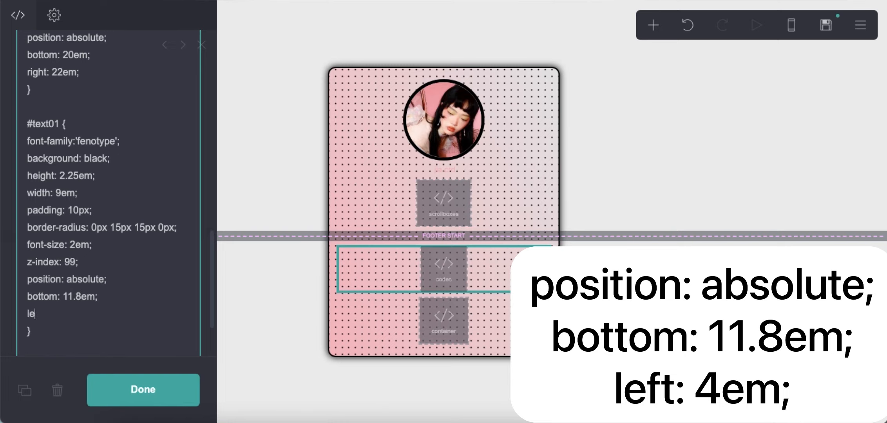
left_click(826, 25)
left_click(149, 390)
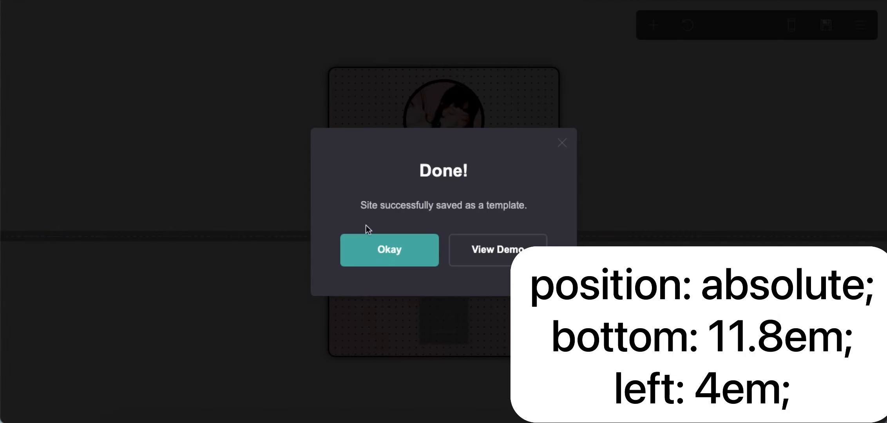
left_click(390, 251)
Set the #text01 rule's left offset to 4em in the codes embed and save the template.
double_click(443, 270)
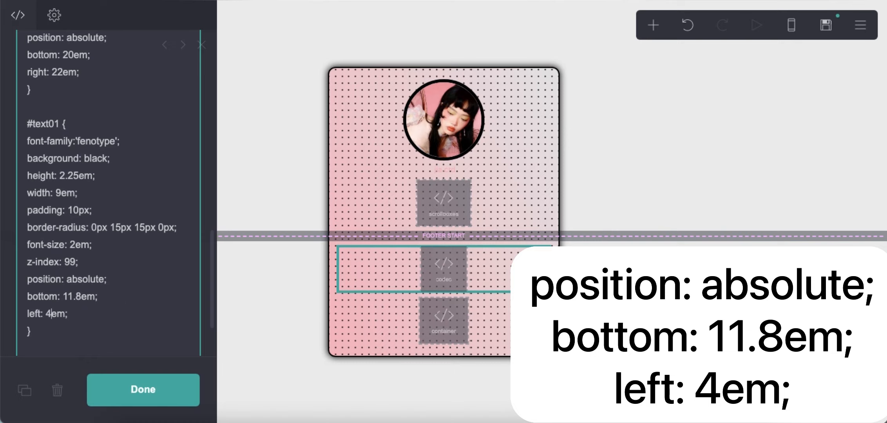
left_click(827, 34)
left_click(71, 396)
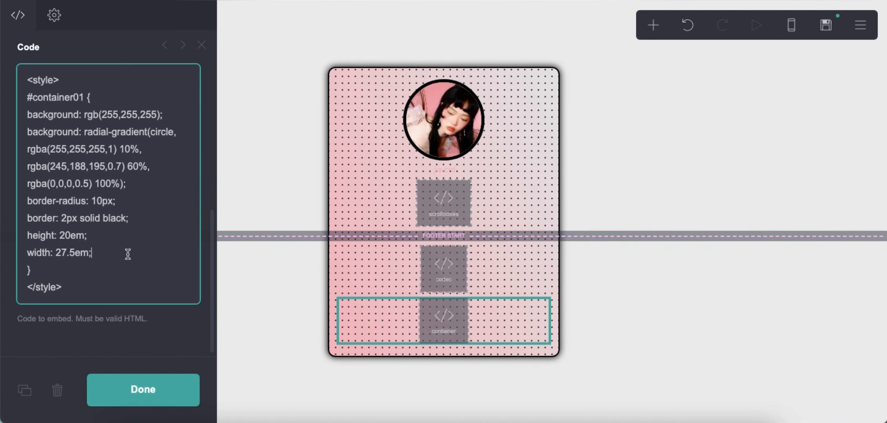
Add position: relative and a top offset of 0.2 to the #container01 rule, then save the template and preview its demo.
key("Return")
type("position: relative;")
key("Return")
type("top: 0.2")
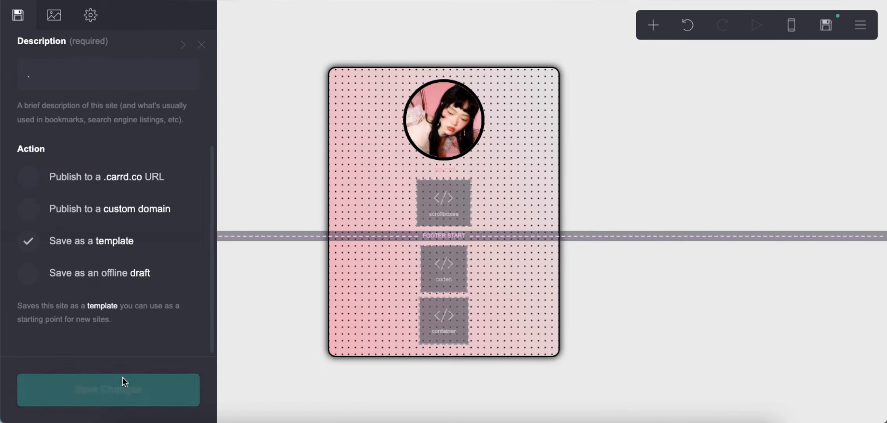
left_click(123, 382)
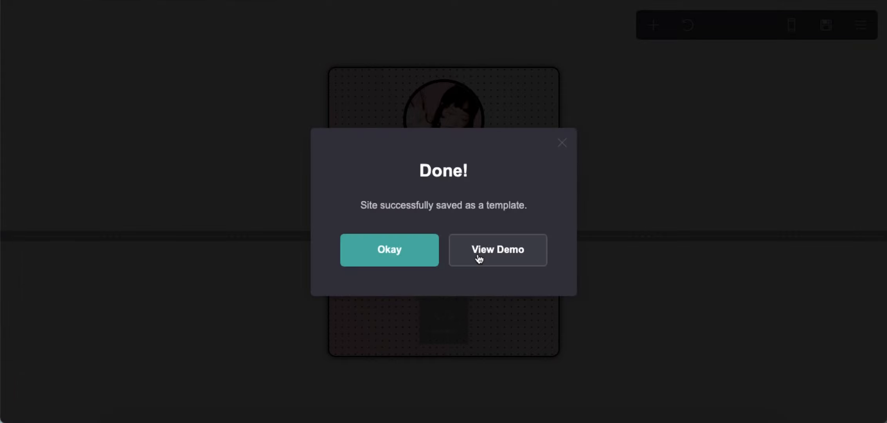
left_click(477, 254)
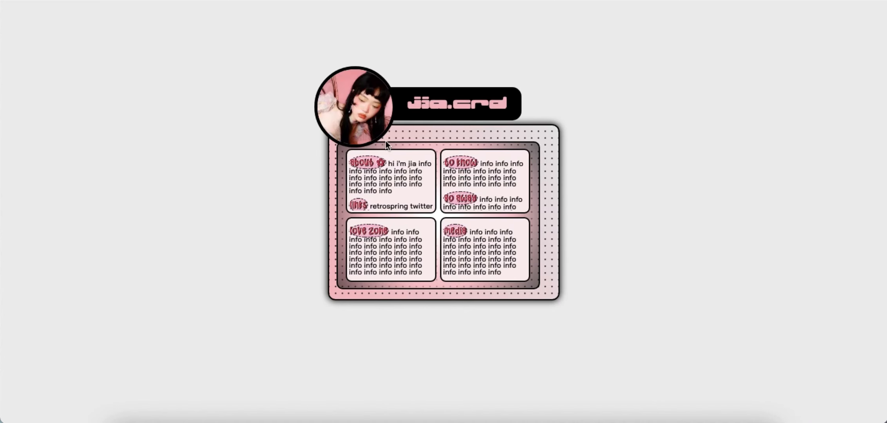
key("ctrl+w")
Add a new image element, set its shape to Rectangle and remove its border.
left_click(679, 95)
left_click(653, 25)
left_click(509, 109)
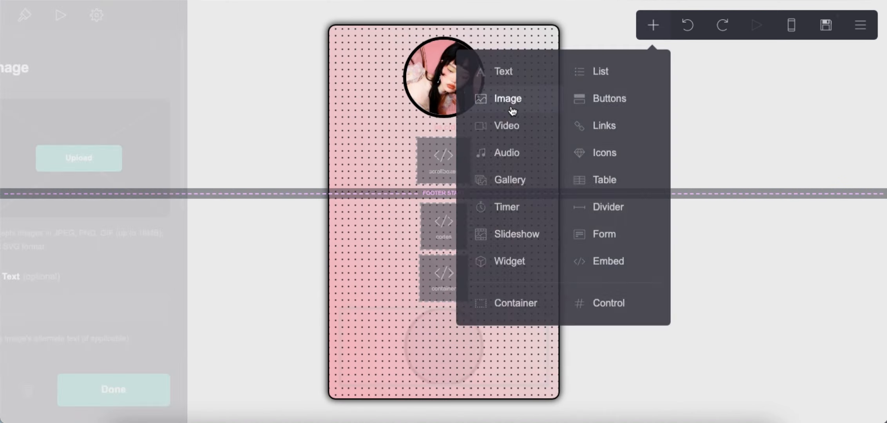
left_click(53, 15)
scroll(103, 221, "down", 3)
left_click(85, 242)
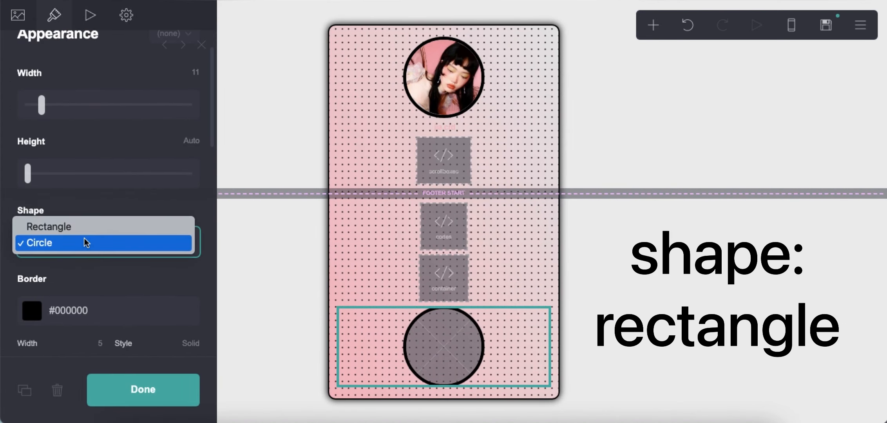
left_click(131, 227)
left_click(59, 249)
key("BackSpace")
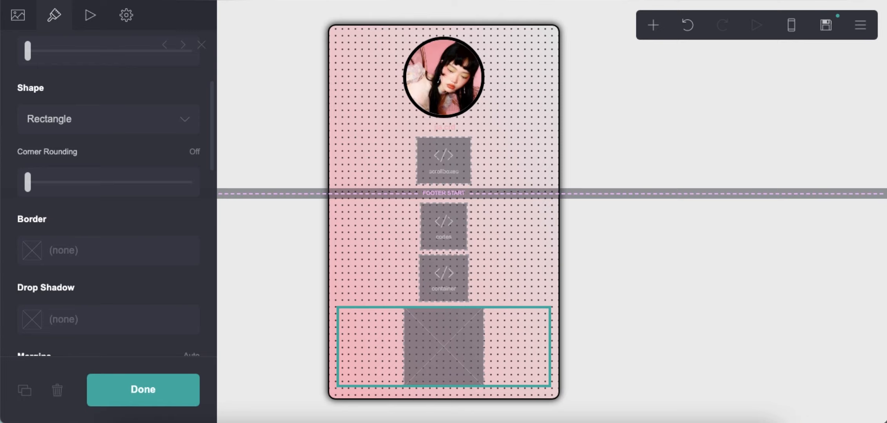
Upload the full-length avatar picture from Downloads to the new image element, uncropped.
scroll(51, 120, "up", 5)
left_click(18, 15)
left_click(121, 185)
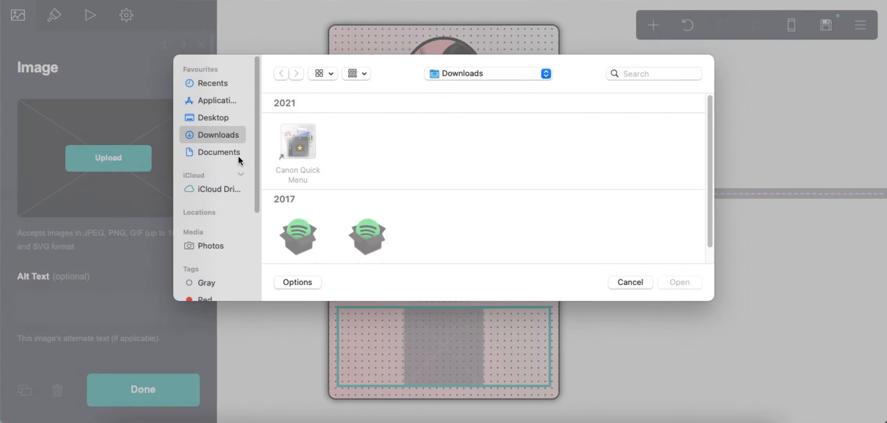
double_click(298, 239)
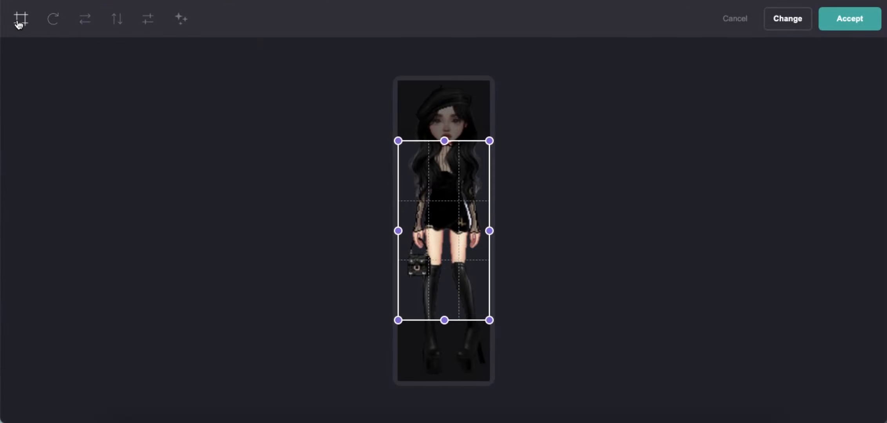
left_click(21, 18)
left_click(835, 22)
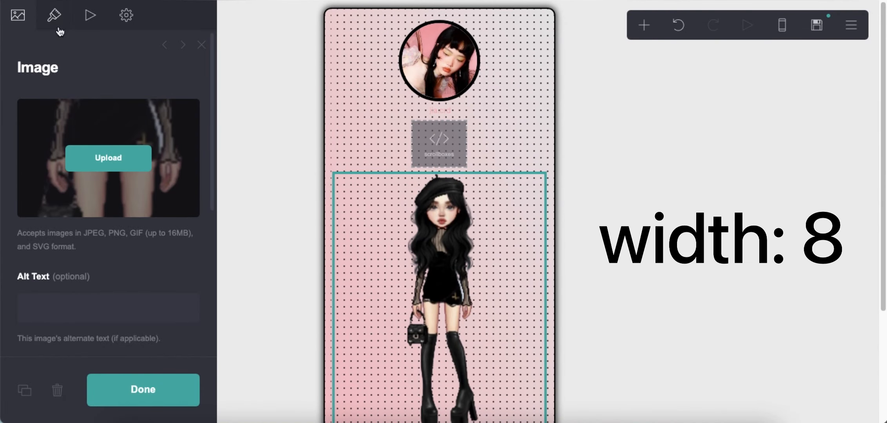
Set the avatar image's width to 8 and check that its element ID is image02.
left_click(53, 15)
left_click(240, 297)
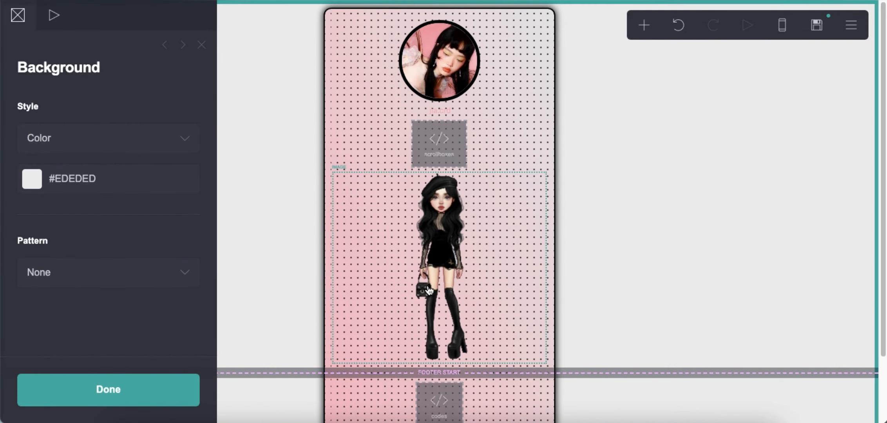
left_click(450, 270)
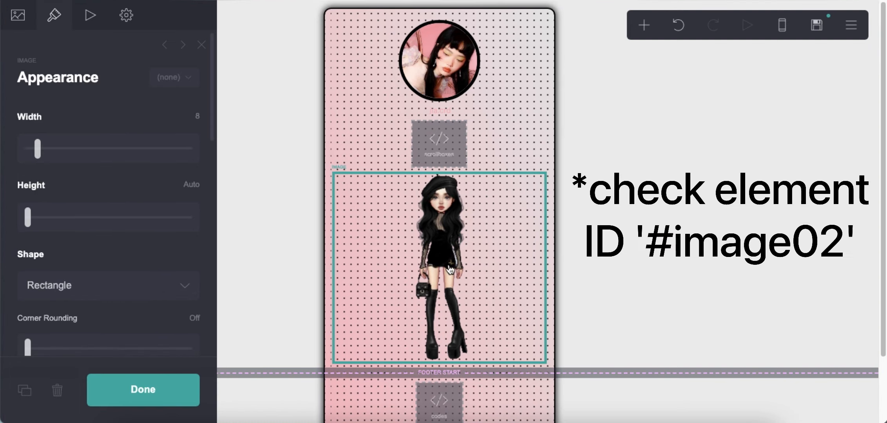
left_click(126, 15)
left_click(574, 220)
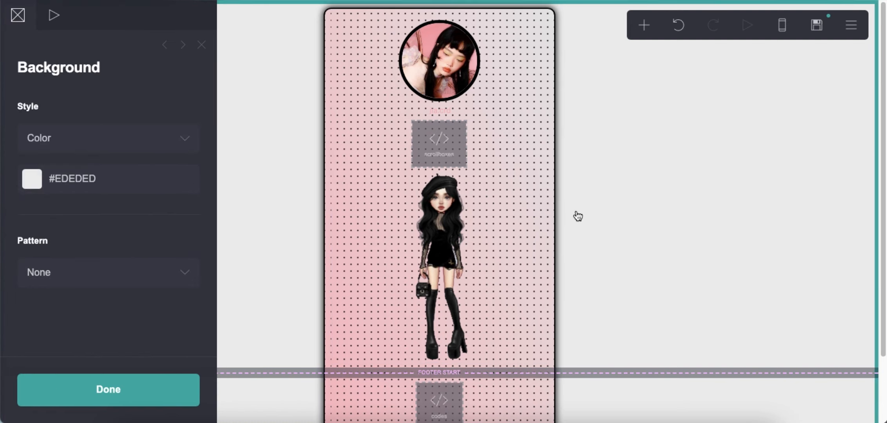
Switch to the Pastebin page and copy the #image02 rule together with the floating keyframes.
scroll(574, 219, "down", 2)
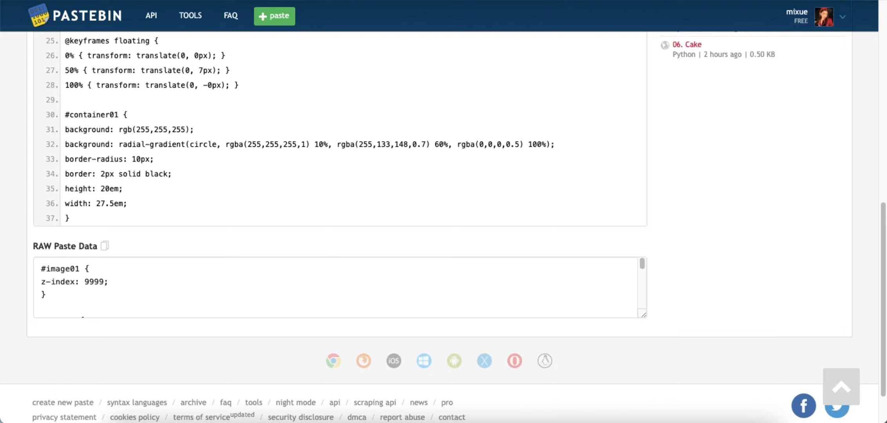
scroll(207, 178, "up", 5)
scroll(206, 178, "up", 1)
scroll(208, 174, "down", 1)
left_click_drag(65, 107, 246, 301)
right_click(149, 303)
left_click(173, 192)
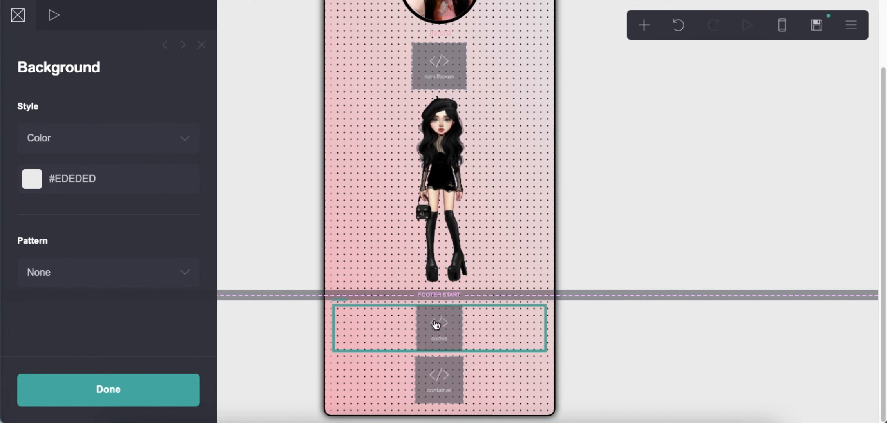
Paste the #image02 rule and floating keyframes after the #text01 rule in the Carrd codes embed, and save the template.
left_click(436, 325)
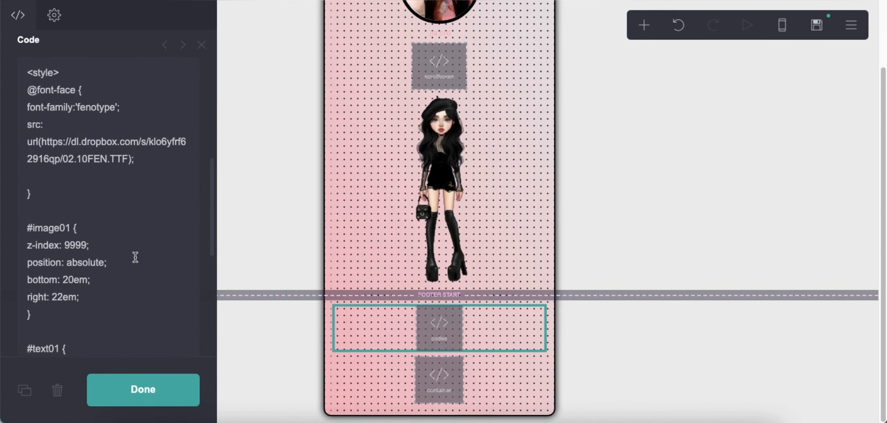
scroll(133, 257, "down", 10)
left_click(132, 257)
key("Return")
key("Return")
key("Return")
key("Return")
right_click(93, 316)
left_click(94, 308)
scroll(109, 299, "up", 2)
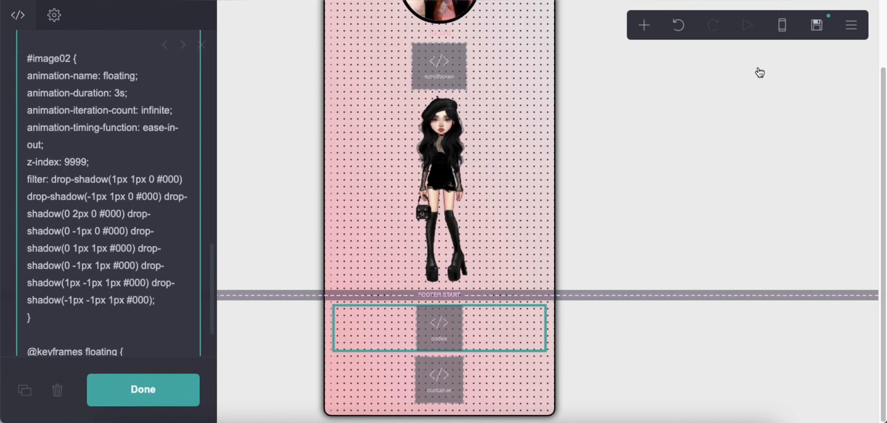
left_click(817, 25)
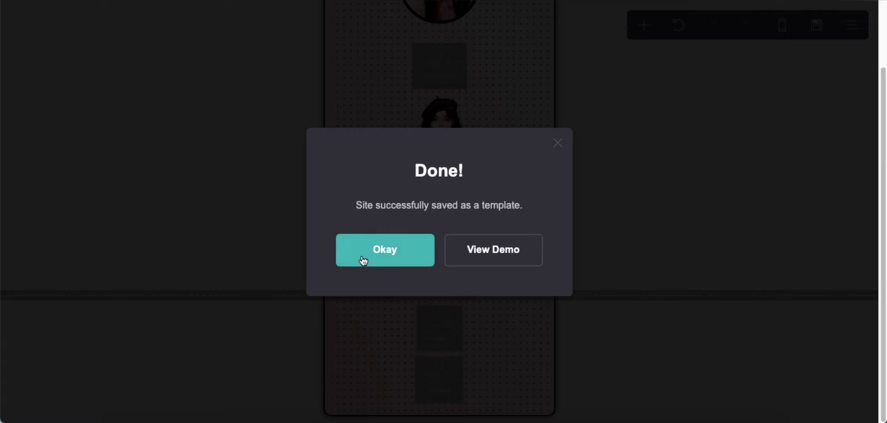
left_click(362, 257)
Change the first drop-shadow colour in the #image02 rule to #FF8594.
left_click(461, 333)
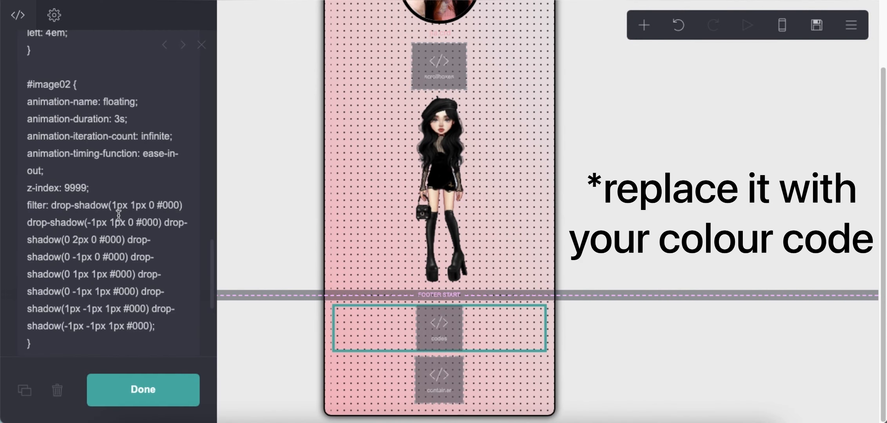
double_click(170, 202)
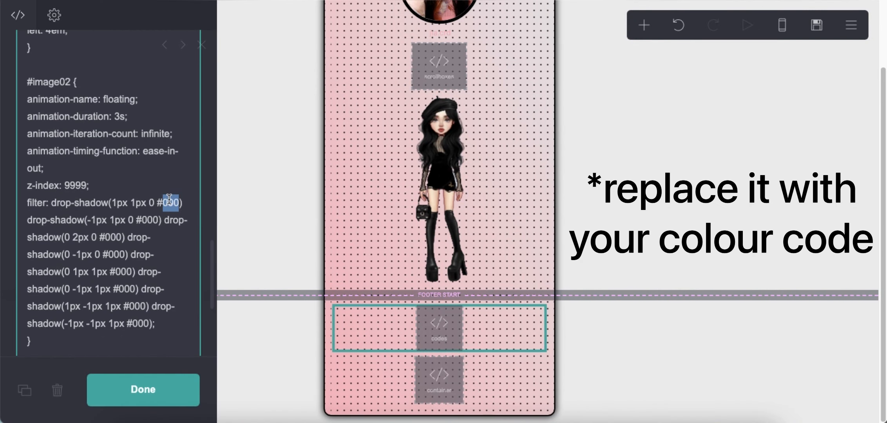
type("FF859")
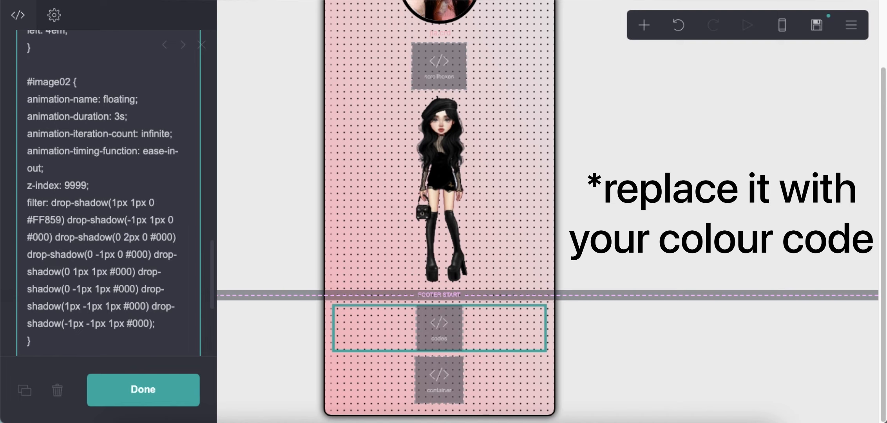
type("4")
Copy the colour code FF8594 and paste it over the remaining seven #000 drop-shadow colours in the #image02 rule.
right_click(51, 220)
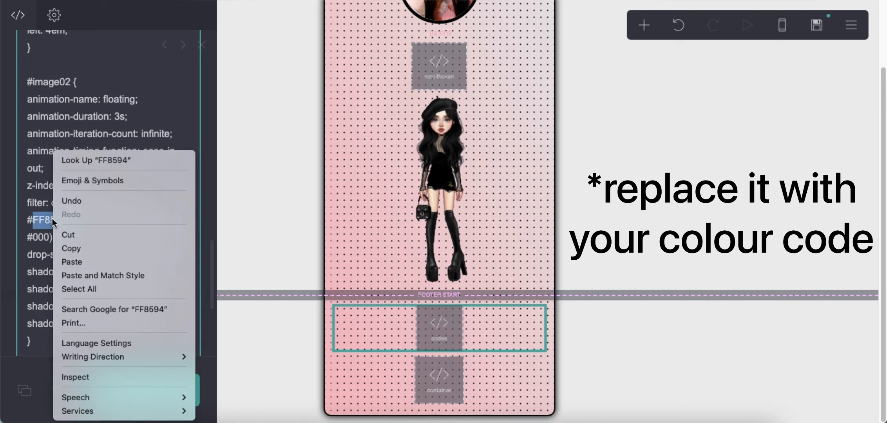
left_click(76, 250)
left_click(42, 236)
right_click(42, 236)
left_click(58, 254)
double_click(39, 255)
right_click(42, 254)
left_click(74, 261)
double_click(39, 272)
right_click(42, 272)
left_click(63, 262)
scroll(63, 264, "down", 1)
double_click(39, 277)
right_click(39, 276)
left_click(51, 263)
double_click(36, 294)
right_click(36, 294)
left_click(49, 274)
double_click(39, 311)
right_click(41, 311)
key("Escape")
key("super+v")
double_click(57, 328)
right_click(56, 328)
left_click(98, 275)
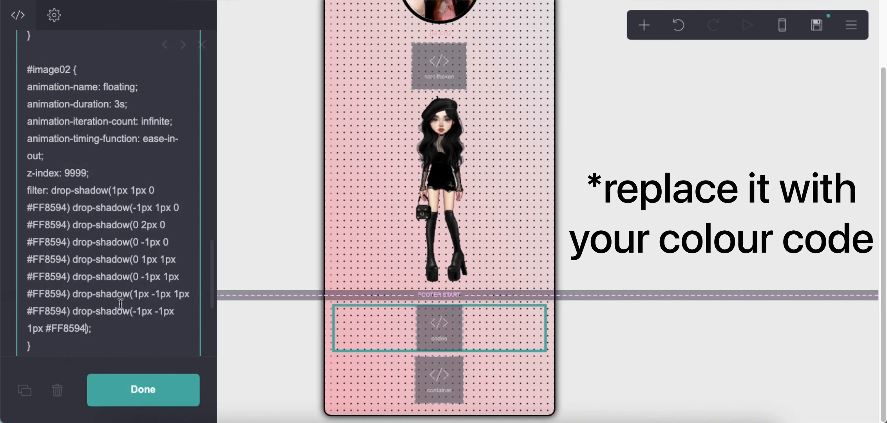
Close the codes embed and save the site as a template.
scroll(132, 281, "down", 2)
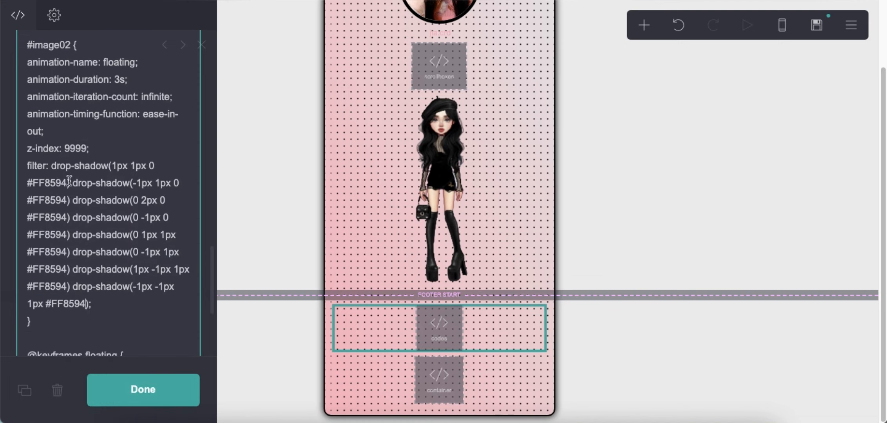
left_click(636, 325)
left_click(818, 26)
left_click(135, 390)
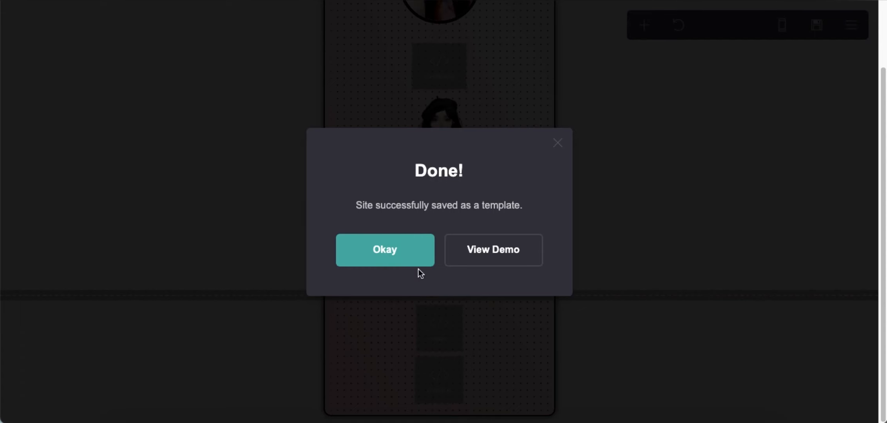
left_click(416, 261)
Add position: absolute and a vertical offset to the end of the #image02 rule, and save the template.
left_click(431, 326)
scroll(125, 276, "down", 10)
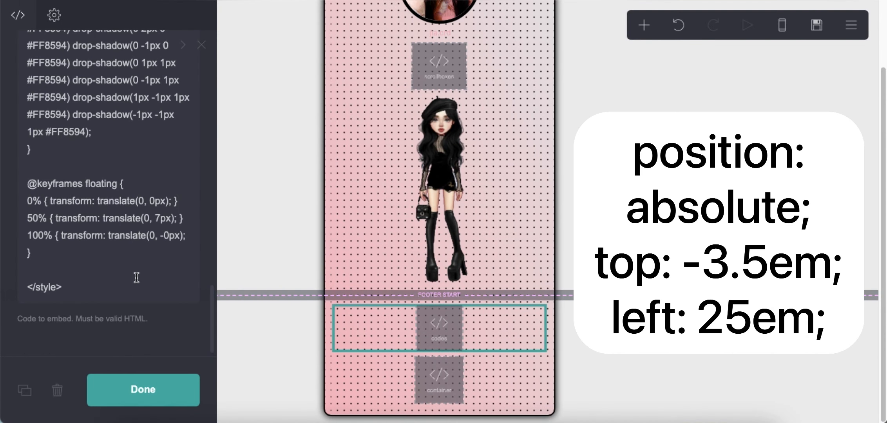
scroll(130, 182, "up", 10)
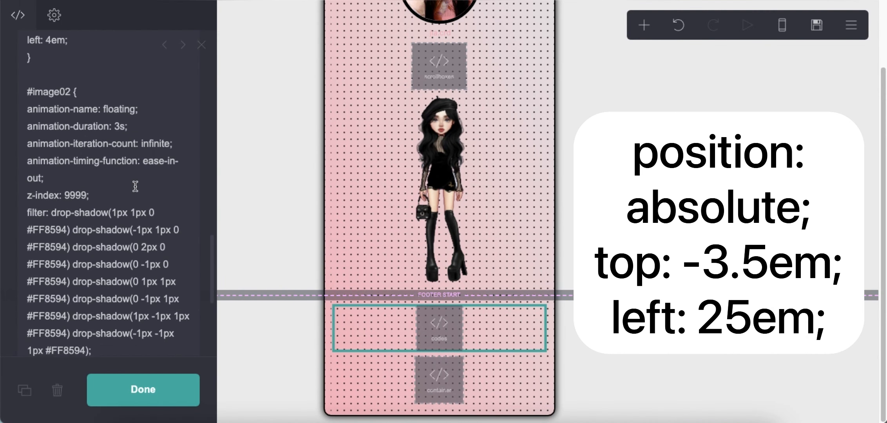
scroll(135, 186, "down", 3)
left_click(125, 304)
key("Return")
type("PO")
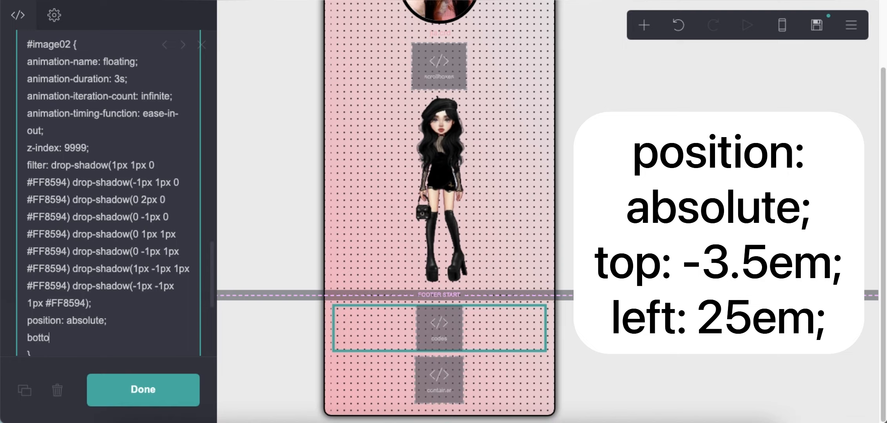
type(";")
left_click(817, 25)
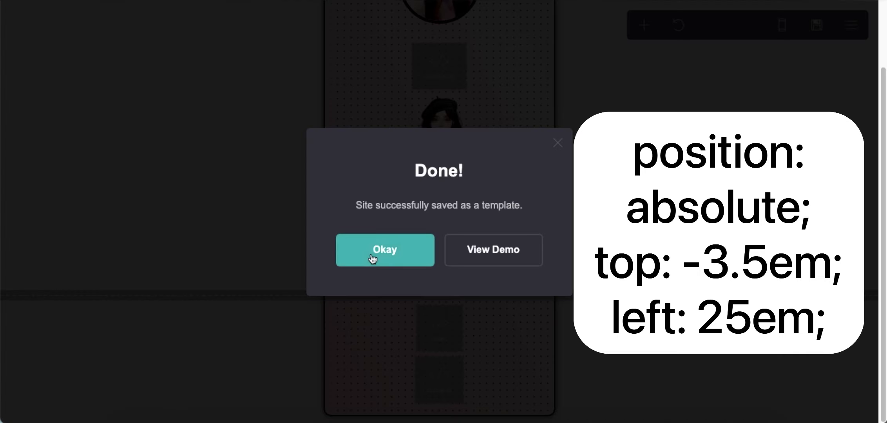
left_click(372, 257)
In the codes embed's #image02 rule, set top to -3.5em and add left: 20em, and save the site as a template.
double_click(422, 353)
scroll(57, 242, "down", 3)
left_click(57, 243)
type(".5em;")
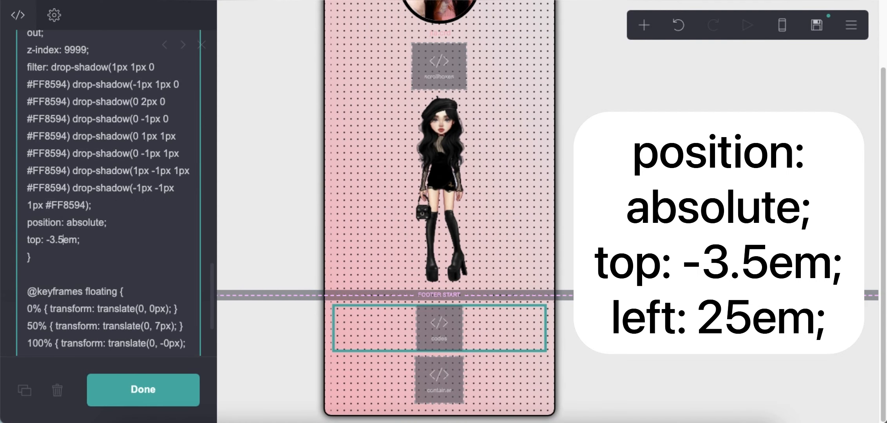
key("Return")
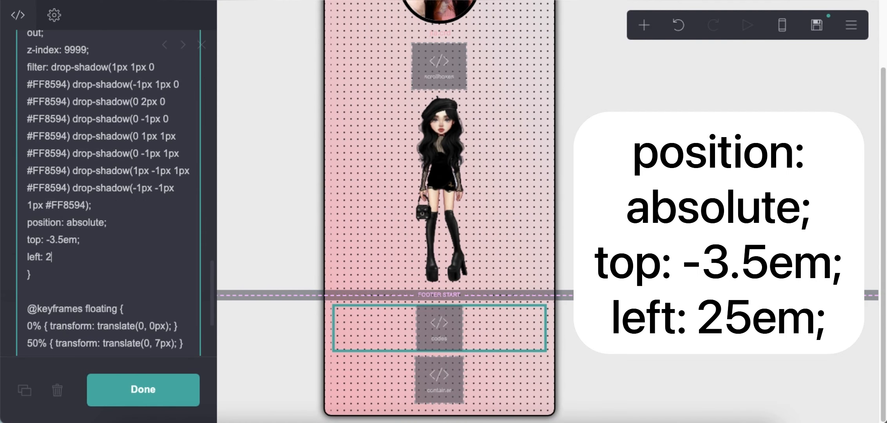
left_click(818, 30)
left_click(108, 389)
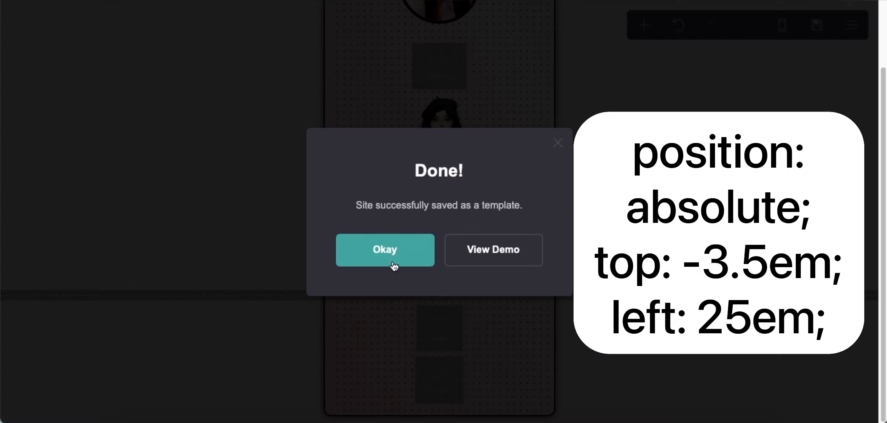
left_click(392, 256)
Change the left offset in the #image02 rule to 25em and save the template.
left_click(383, 332)
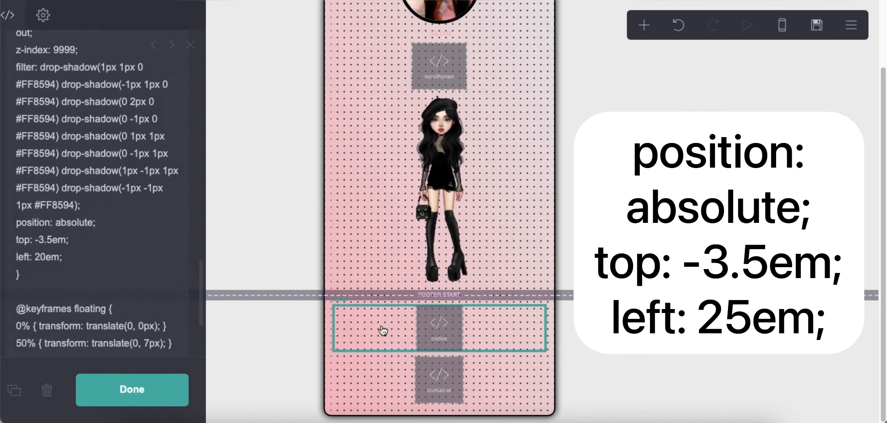
left_click(58, 260)
key("BackSpace")
type("5")
left_click(817, 25)
left_click(172, 390)
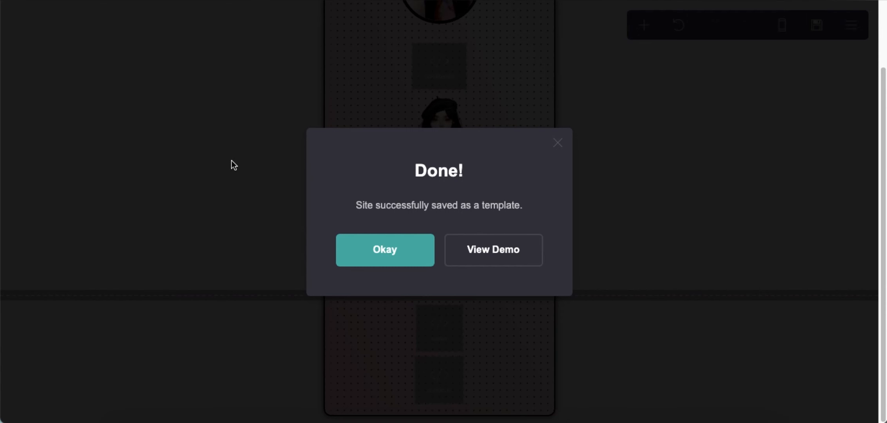
left_click(375, 249)
Add a code embed between the avatar image and the footer marker and label it "music player".
left_click(643, 26)
left_click(586, 272)
left_click_drag(458, 308, 456, 253)
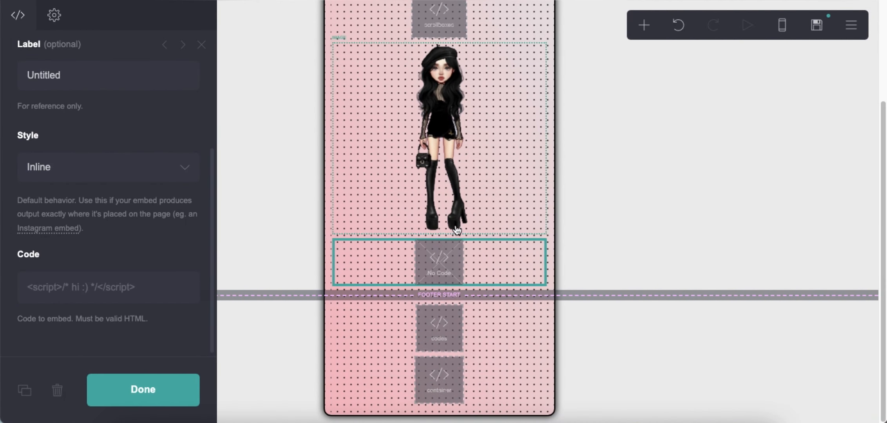
left_click(105, 85)
type("music player")
key("Return")
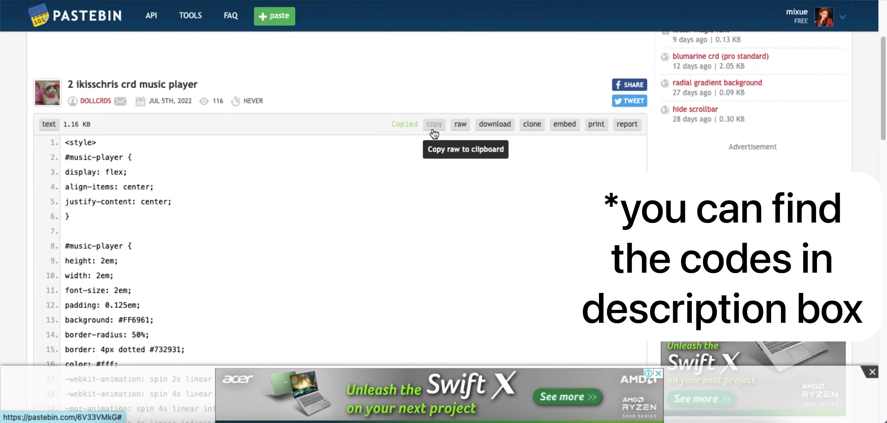
Copy the "2 ikisschris crd music player" code from Pastebin, paste it into the music player embed's code, and save the template.
left_click(434, 125)
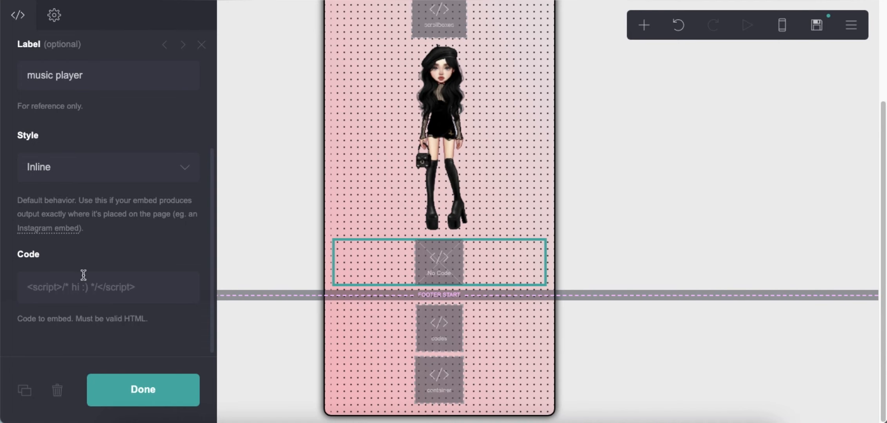
right_click(84, 276)
left_click(124, 291)
right_click(125, 290)
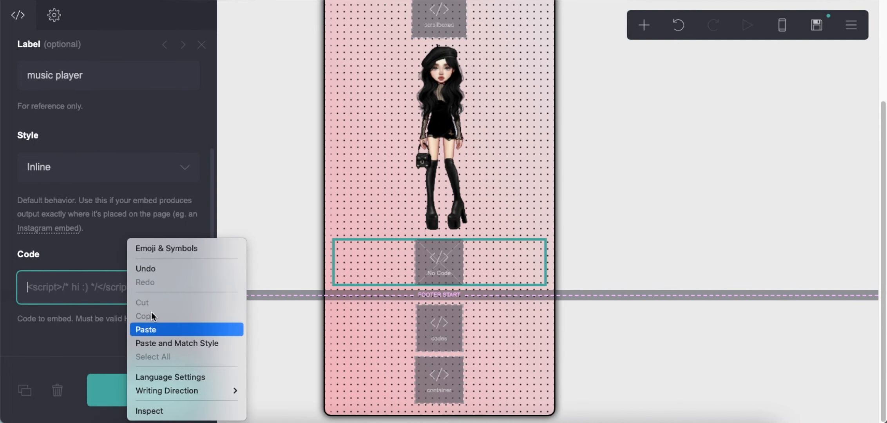
left_click(151, 328)
left_click(817, 25)
left_click(118, 385)
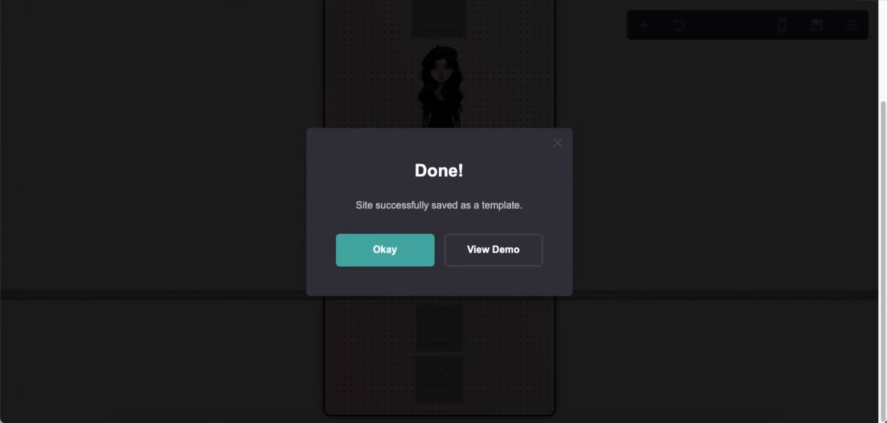
View the saved site's demo, reload it and test the music player button.
left_click(493, 249)
key("super+r")
left_click(354, 303)
left_click(355, 303)
left_click(250, 1)
left_click(398, 265)
Set the background colour in the second #music-player rule to #F2A2AC and save the template.
left_click(442, 264)
scroll(94, 262, "down", 1)
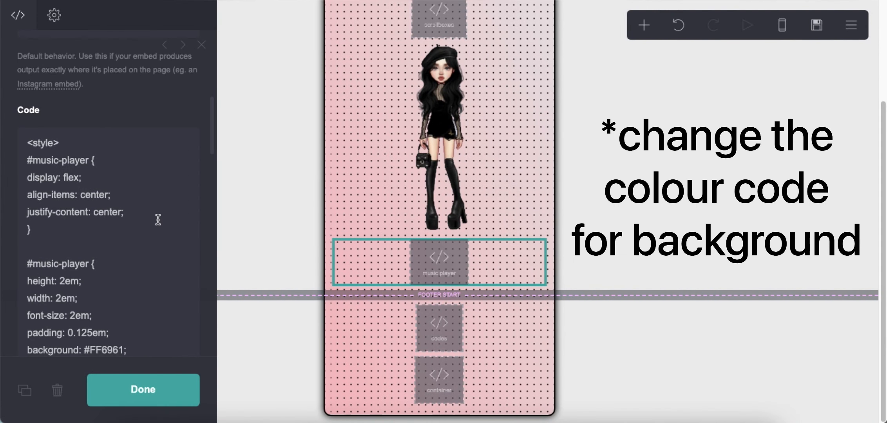
scroll(149, 212, "down", 5)
double_click(107, 219)
type("F")
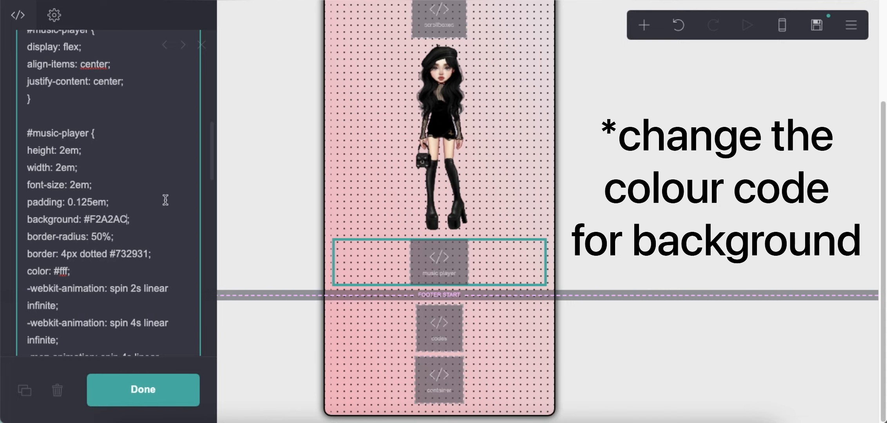
left_click(817, 34)
left_click(113, 386)
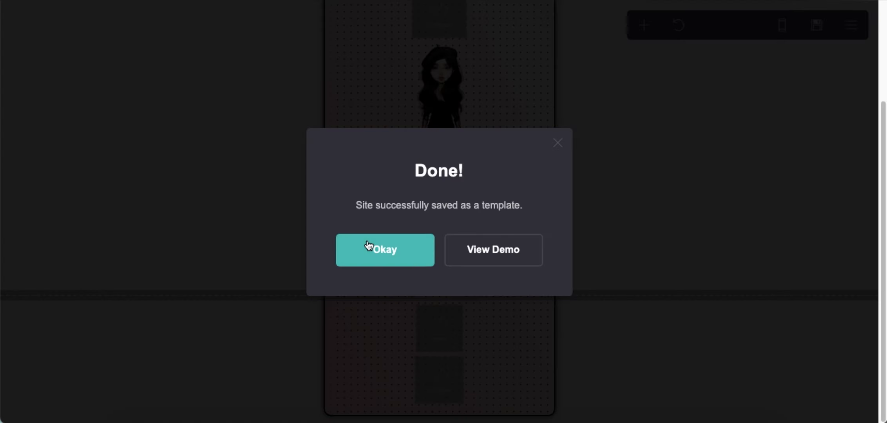
left_click(369, 245)
Add position: relative and right: 20px to the end of the first #music-player rule, and save the template.
left_click(426, 279)
scroll(109, 235, "down", 3)
left_click(150, 191)
key("Return")
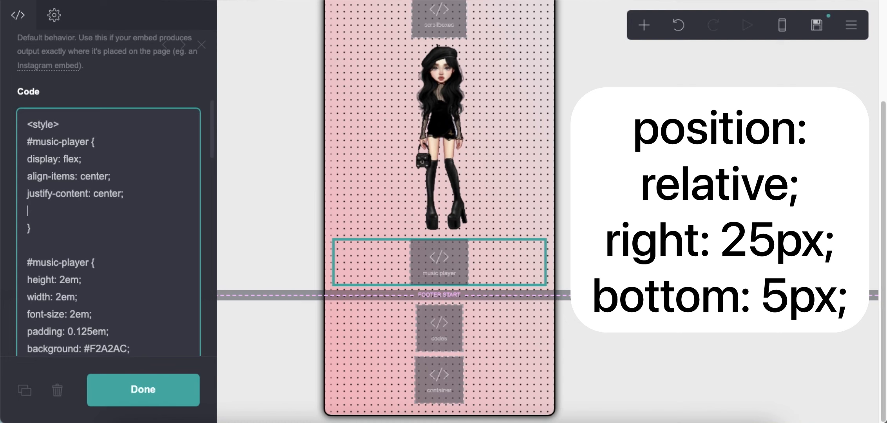
type("position: relativ")
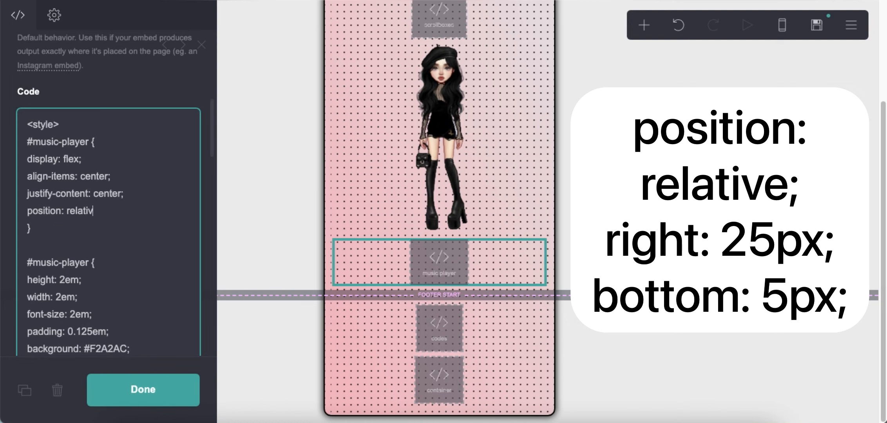
type("e;")
key("Return")
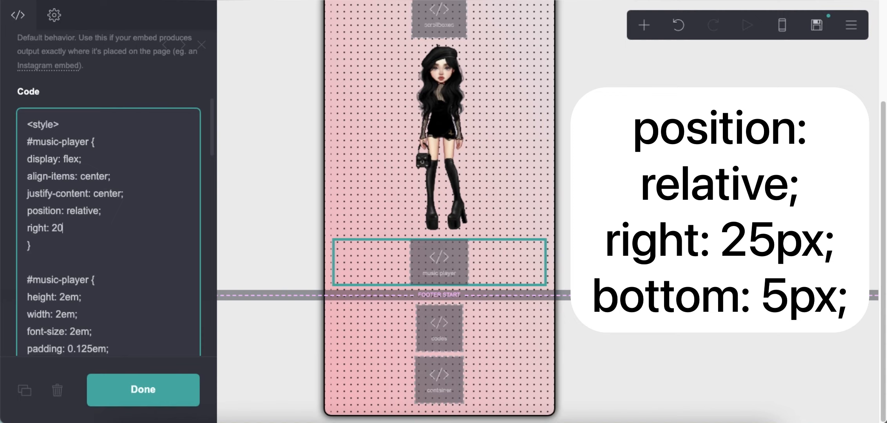
left_click(817, 25)
left_click(138, 389)
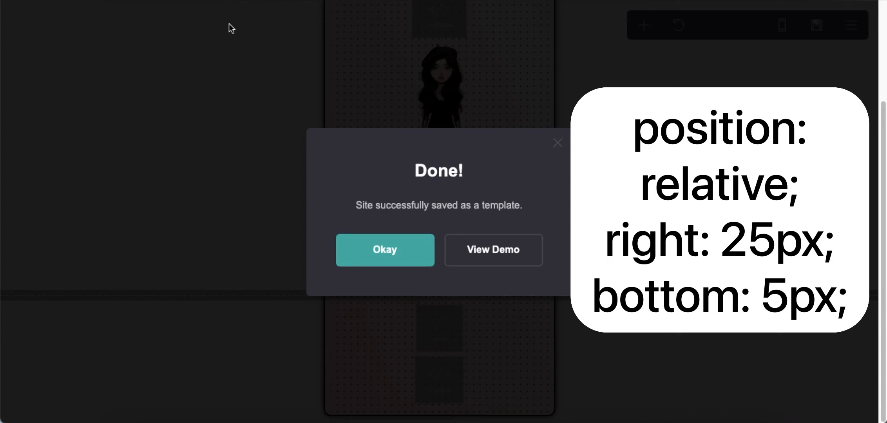
left_click(412, 258)
Change the right offset in the first #music-player rule to 25px, add bottom: 5px below it, and save the template.
left_click(412, 258)
left_click(56, 228)
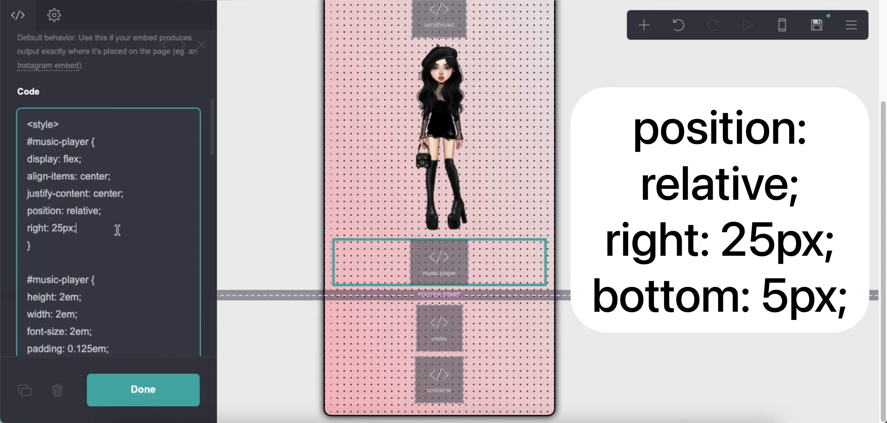
key("Return")
type("bottom: 5px;")
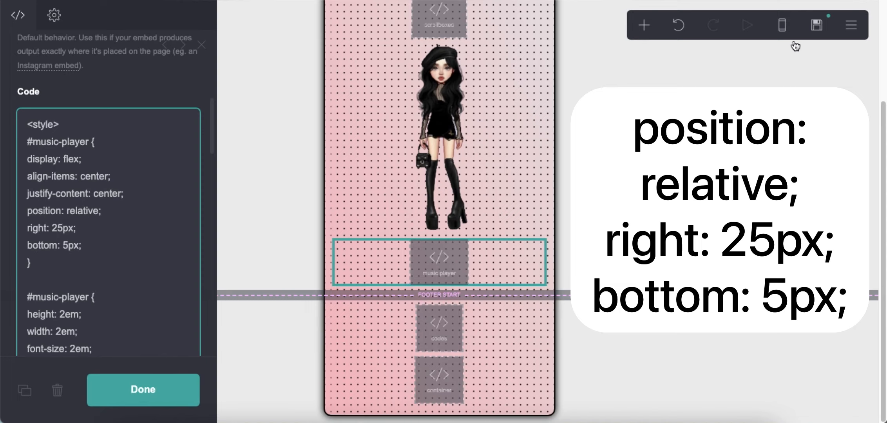
left_click(817, 25)
left_click(117, 376)
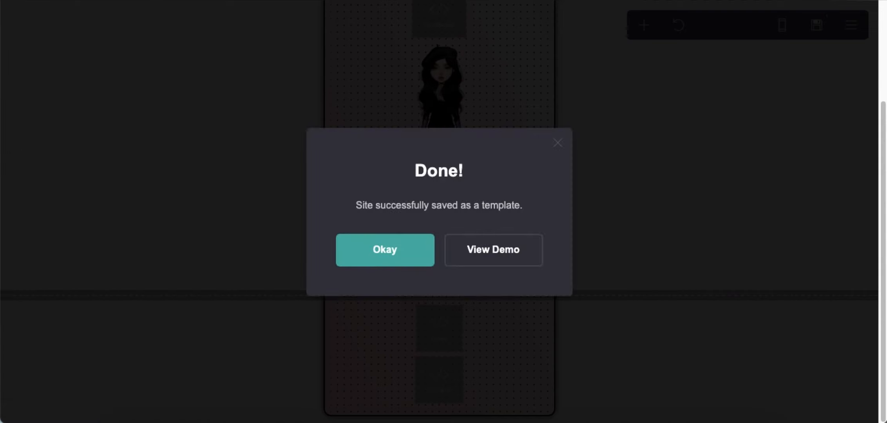
View the site's demo to check the music player's position on the card, and return to the editor.
left_click(493, 250)
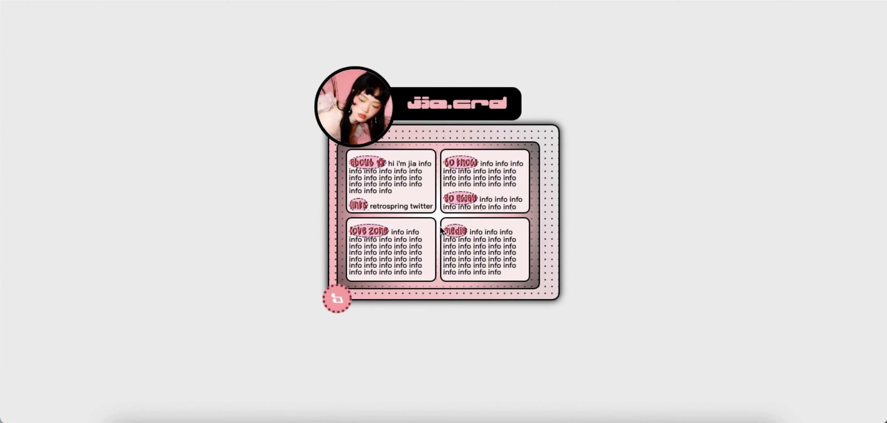
scroll(494, 256, "down", 1)
scroll(494, 256, "up", 1)
key("super+w")
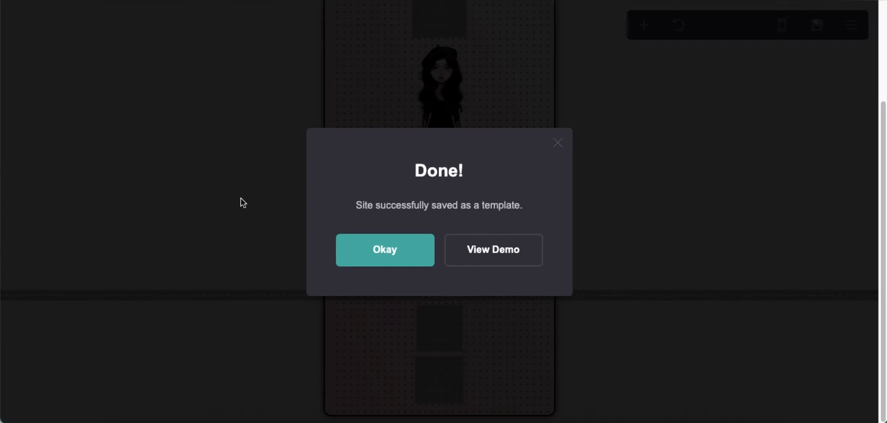
left_click(375, 242)
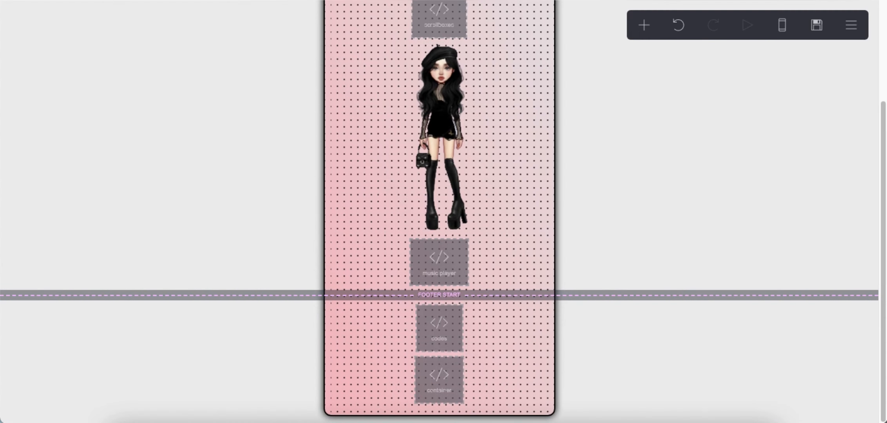
Replace the audio src link at the end of the music player code with the hosted link to yt1s.com_-_BABYDOLL_SPEED.mp3.
left_click(461, 269)
scroll(85, 277, "down", 9)
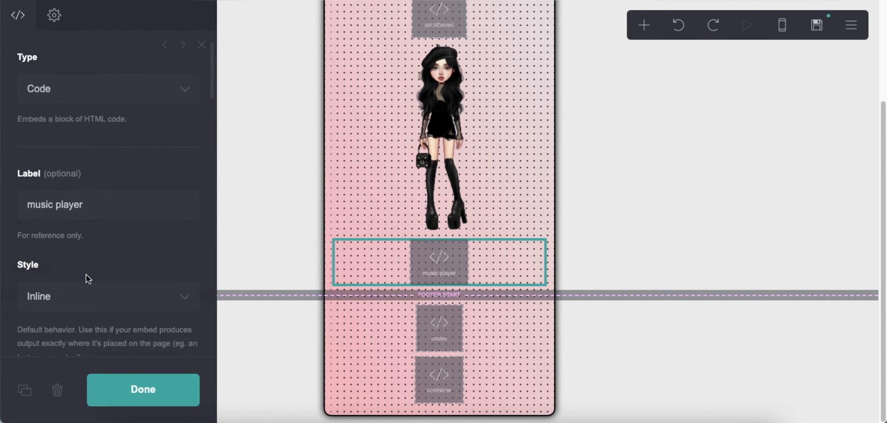
scroll(111, 279, "down", 15)
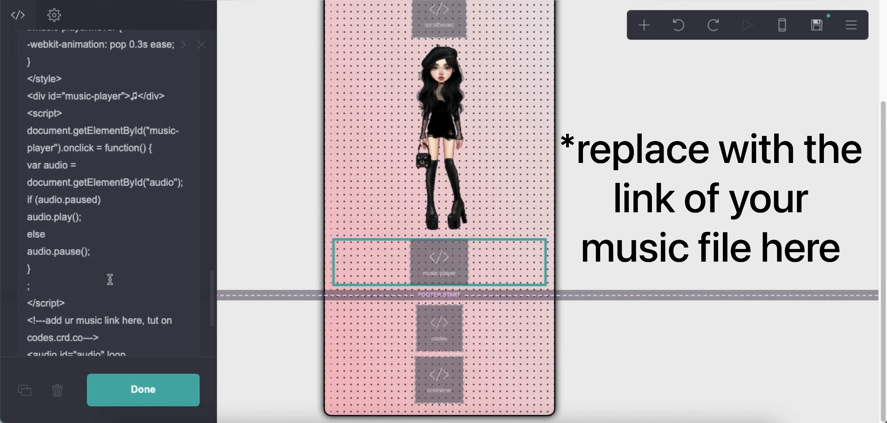
scroll(112, 278, "down", 1)
left_click_drag(49, 250, 130, 297)
right_click(127, 268)
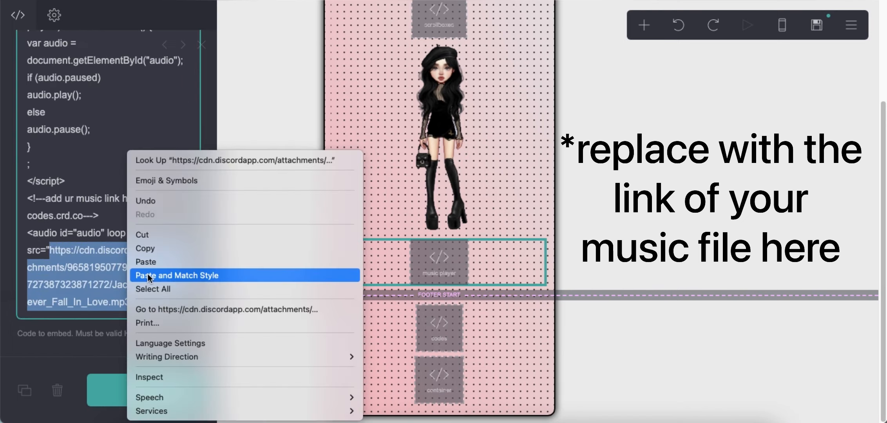
left_click(431, 332)
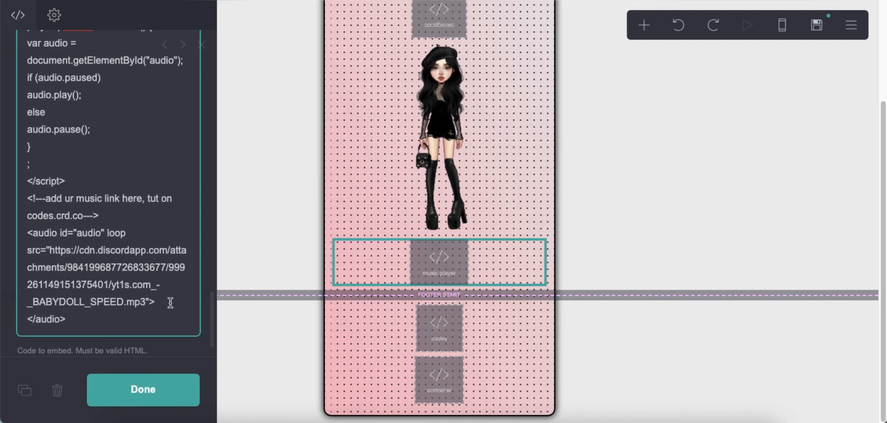
Set the page background style to Gradient and its first stop colour to #FACCD1.
left_click(713, 129)
left_click(114, 145)
left_click(106, 156)
left_click(99, 207)
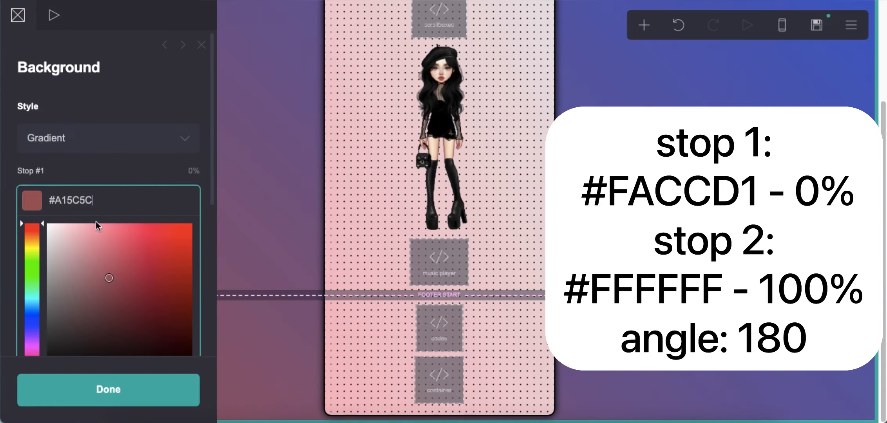
double_click(110, 178)
type("FACC")
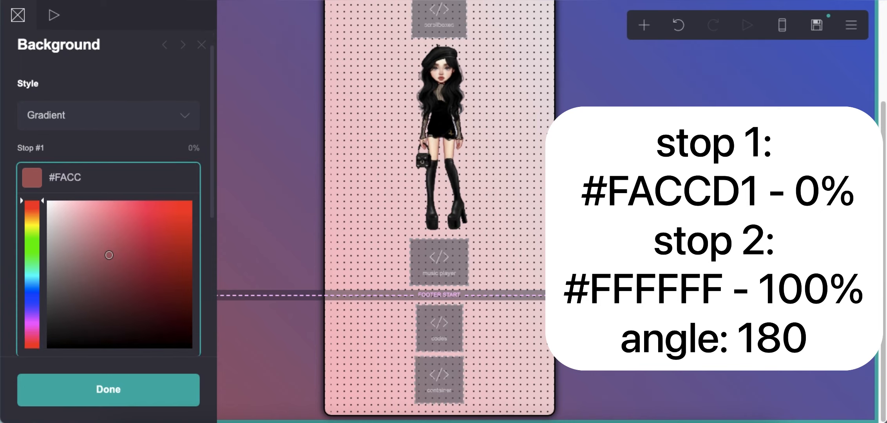
type("D1")
key("Return")
Set the background gradient's second stop colour to #FFFFFF and its angle to 180°.
left_click(98, 253)
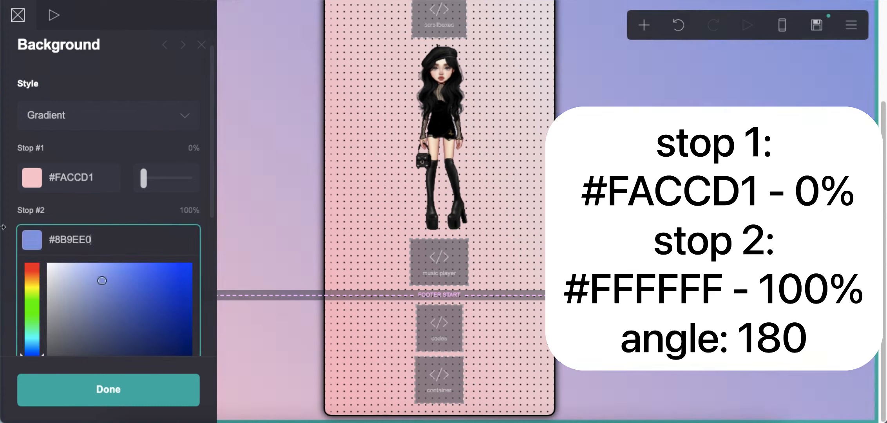
type("FFFFFF")
key("Return")
left_click(192, 271)
type("180")
key("Return")
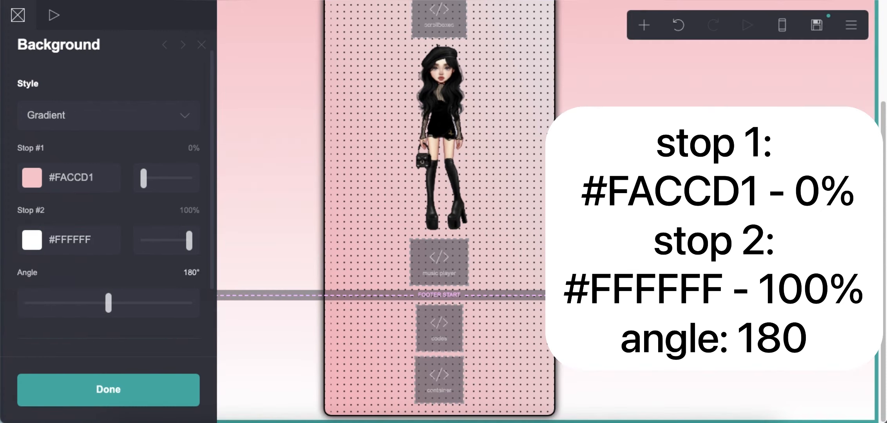
Save the site as a template and view its demo.
left_click(817, 27)
left_click(152, 388)
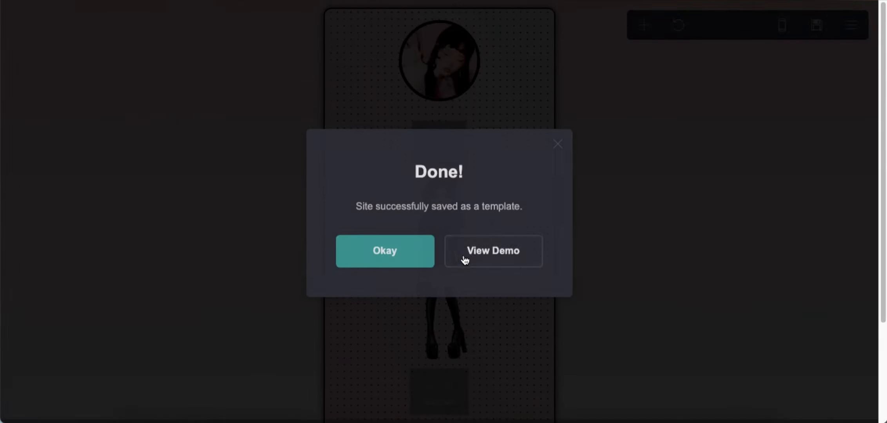
left_click(465, 257)
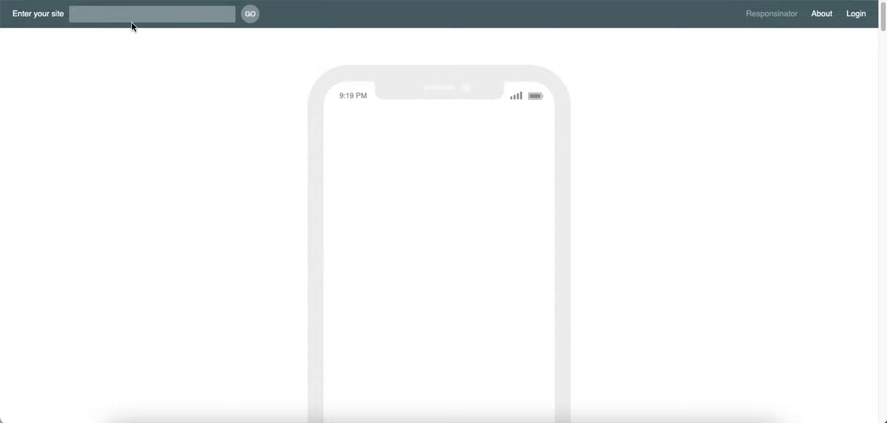
Load the site's demo address in Responsinator to check the card's mobile layout.
left_click(128, 16)
right_click(128, 15)
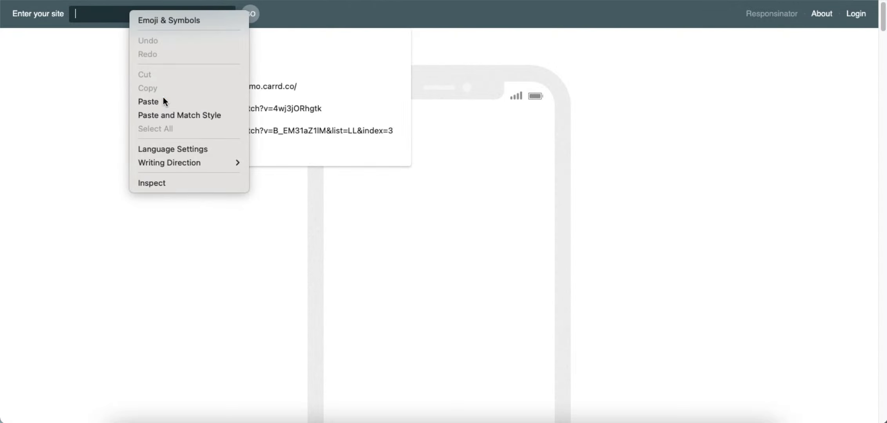
left_click(164, 100)
key("Return")
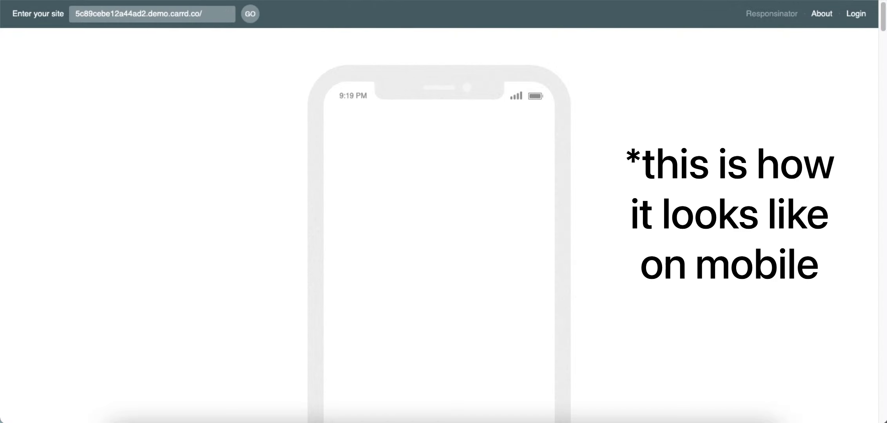
scroll(683, 138, "down", 5)
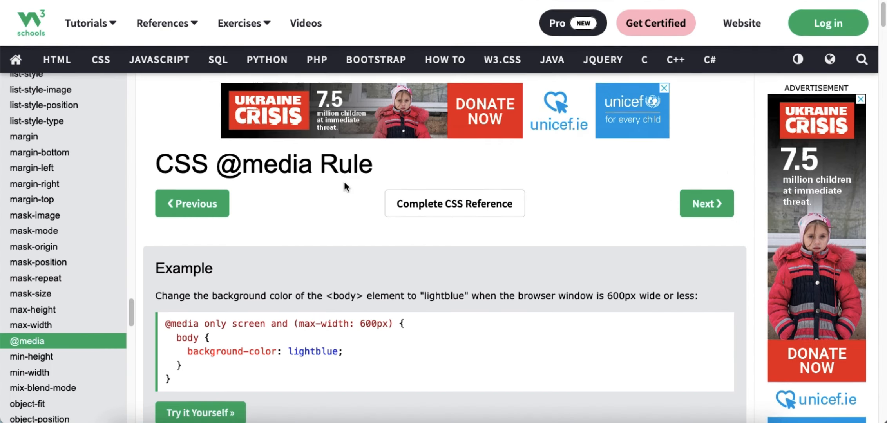
scroll(344, 180, "down", 3)
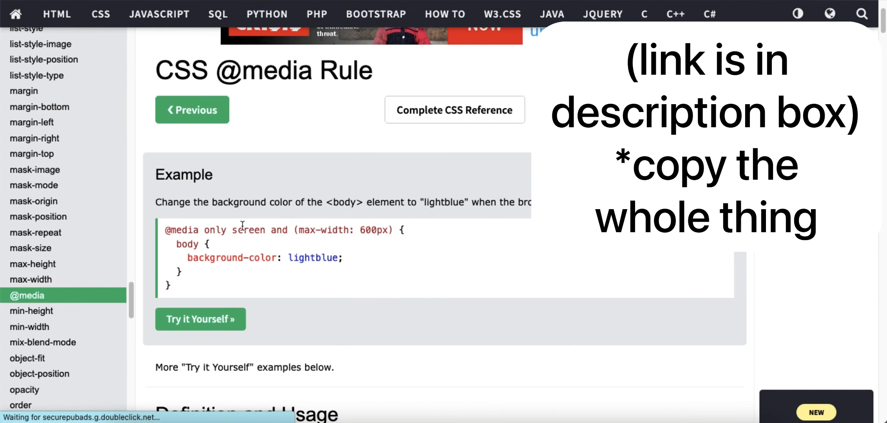
left_click_drag(165, 229, 169, 288)
right_click(211, 243)
left_click(224, 272)
left_click(257, 268)
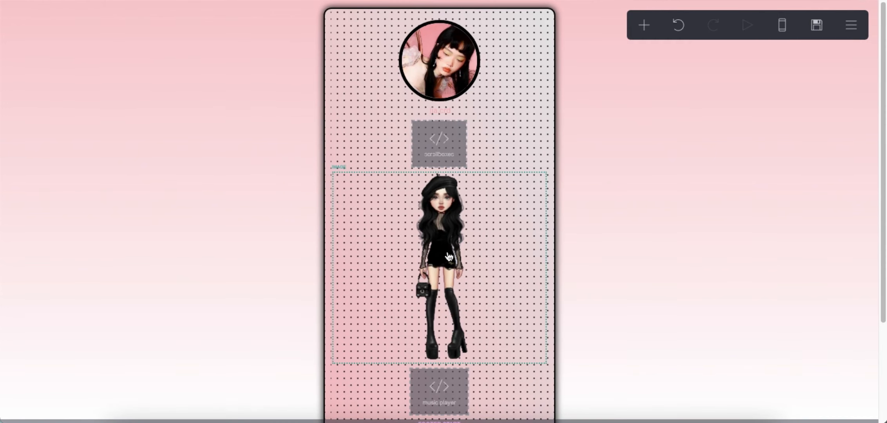
Switch to Carrd and paste the media rule below the #image01 block in the "codes" embed.
scroll(444, 347, "down", 5)
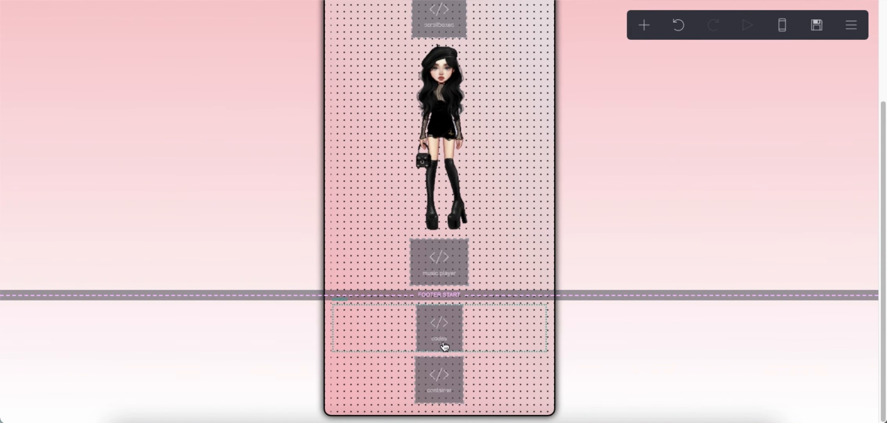
left_click(444, 347)
scroll(117, 223, "down", 10)
left_click(131, 156)
key("Return")
key("Return")
key("Return")
right_click(56, 190)
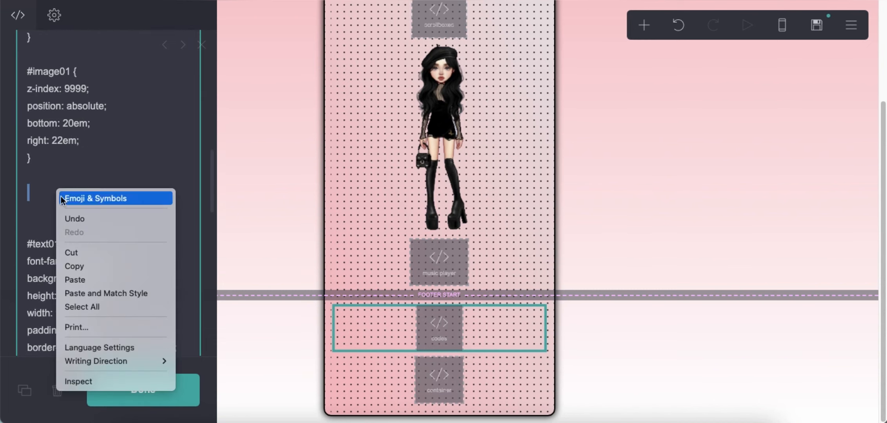
left_click(85, 278)
Replace the body selector in the pasted media rule with #image01.
scroll(106, 196, "up", 1)
left_click_drag(27, 89, 66, 88)
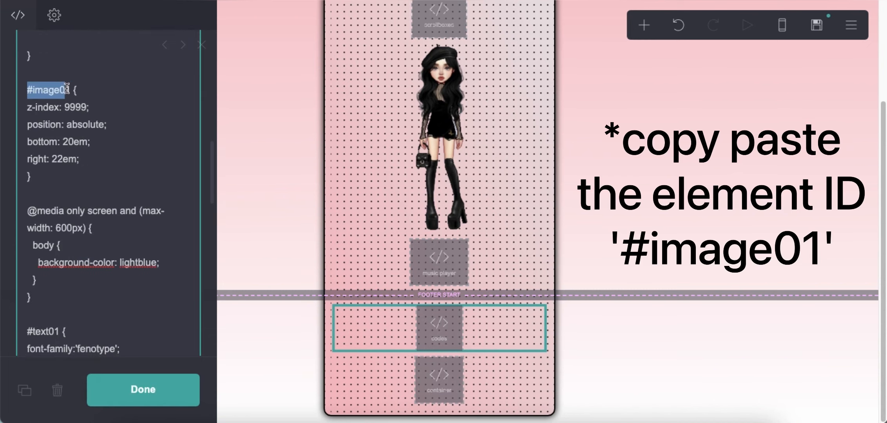
right_click(42, 90)
key("Escape")
double_click(44, 245)
right_click(44, 245)
left_click(59, 261)
left_click(131, 274)
Replace the background-color declaration in the #image01 media rule with bottom: 20.5em and right: 23em.
scroll(130, 273, "down", 1)
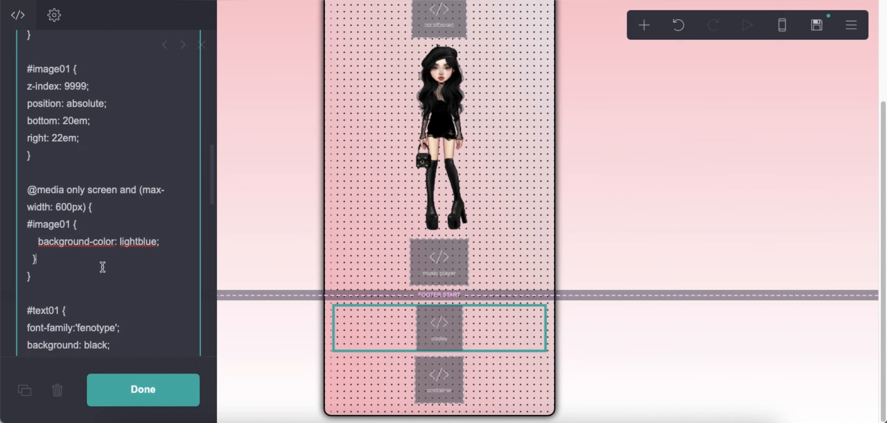
scroll(107, 243, "up", 1)
left_click_drag(25, 142, 87, 162)
right_click(52, 151)
left_click(69, 253)
left_click_drag(24, 266, 190, 263)
right_click(127, 264)
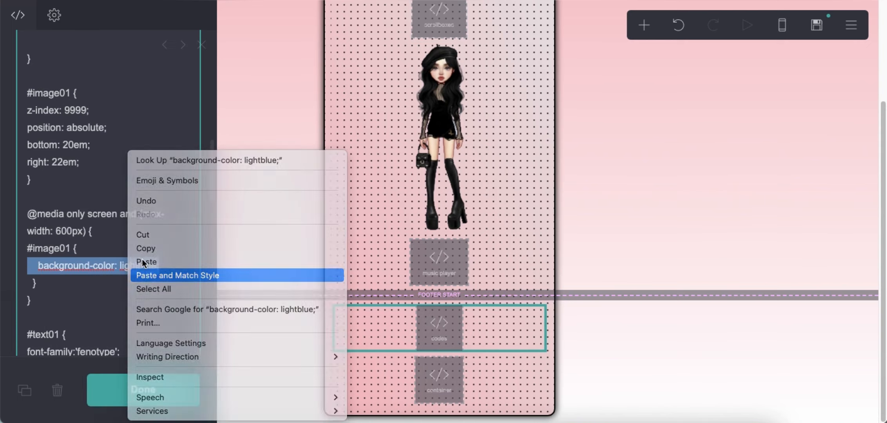
left_click(146, 275)
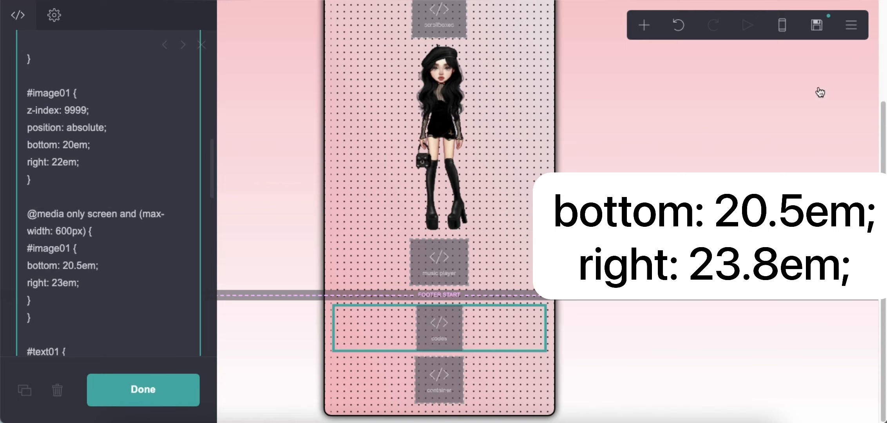
Save the site as a template and dismiss the confirmation dialog.
left_click(817, 28)
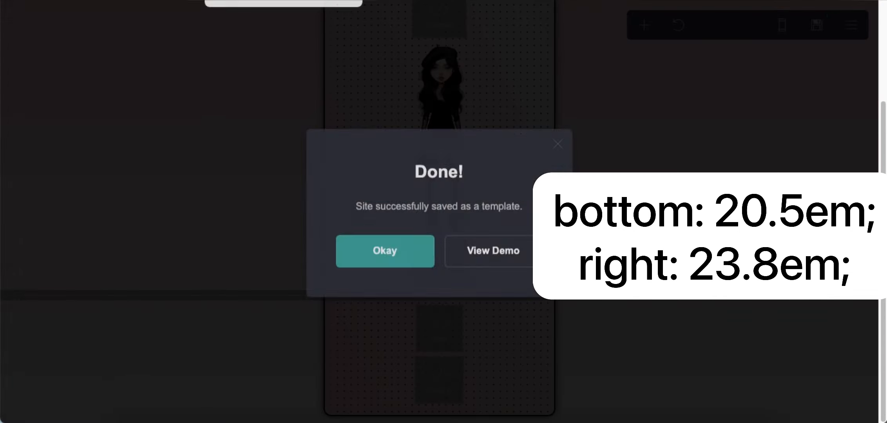
left_click(495, 307)
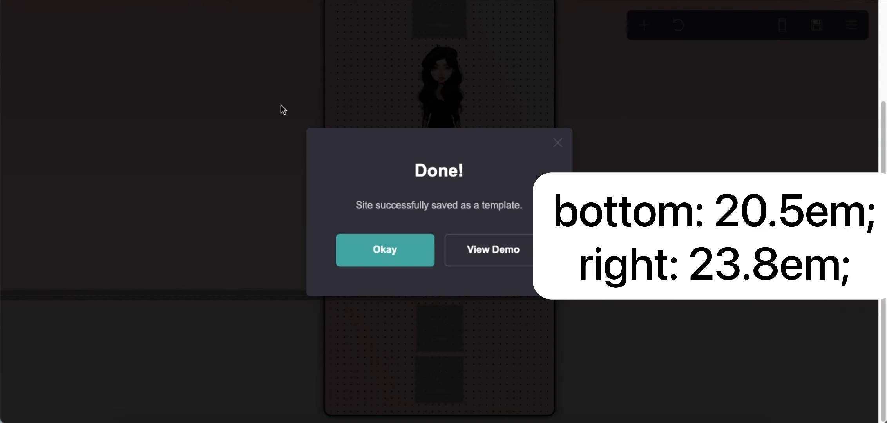
left_click(378, 250)
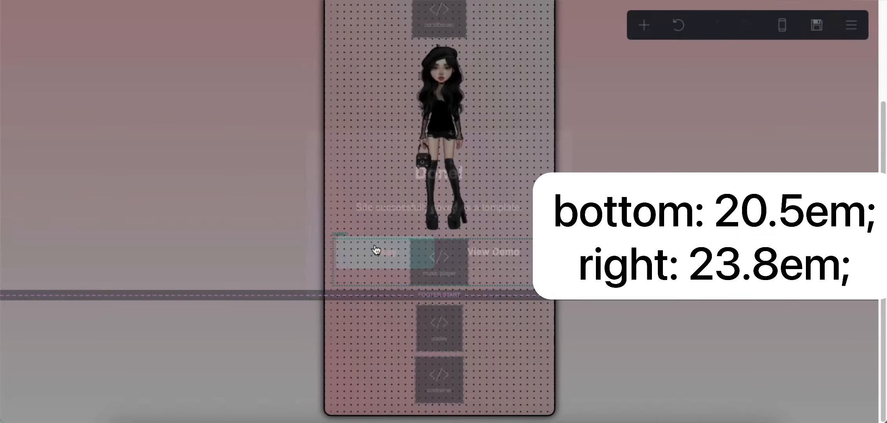
Set the right offset in the #image01 media rule to 23.8em and save the template again.
left_click(450, 325)
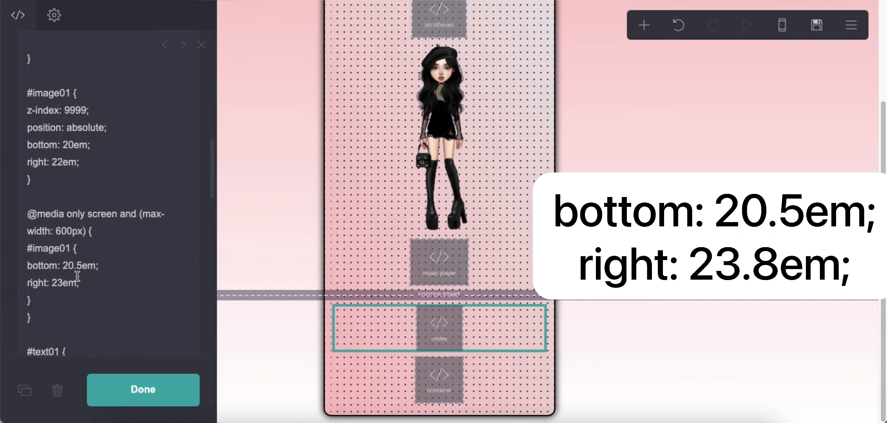
left_click(66, 279)
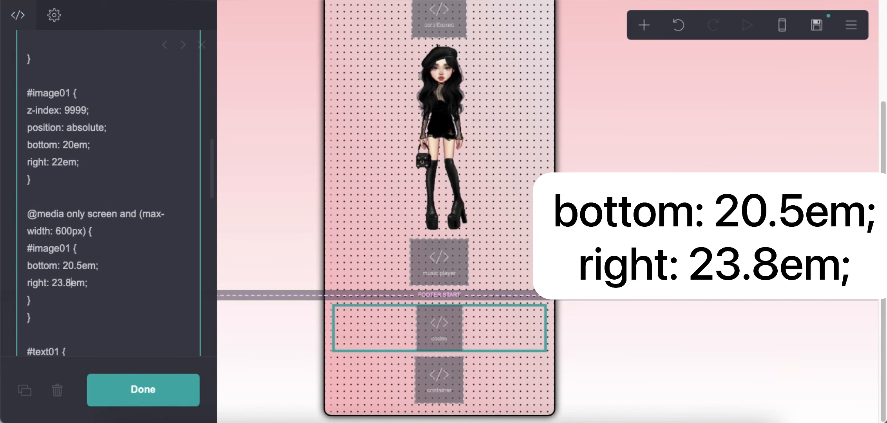
left_click(817, 25)
left_click(117, 390)
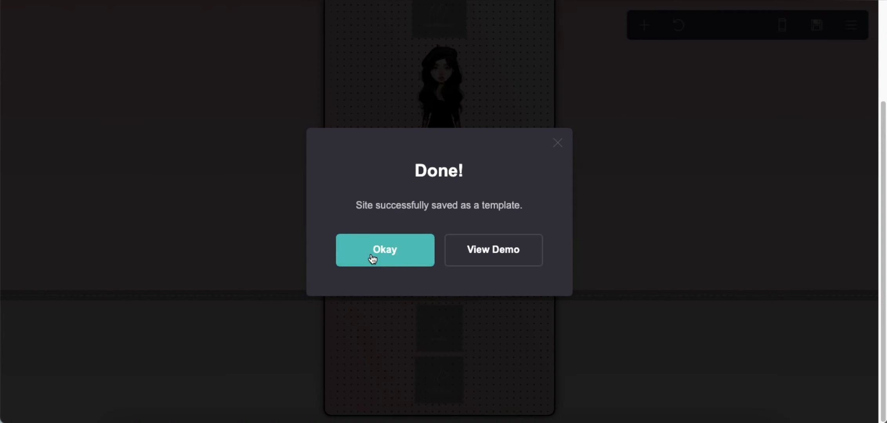
left_click(370, 256)
Copy the #image01 media rule in the "codes" embed and paste it below the #text01 block.
left_click(458, 333)
left_click_drag(27, 215, 32, 318)
right_click(50, 283)
left_click(76, 248)
left_click(84, 310)
scroll(84, 311, "down", 10)
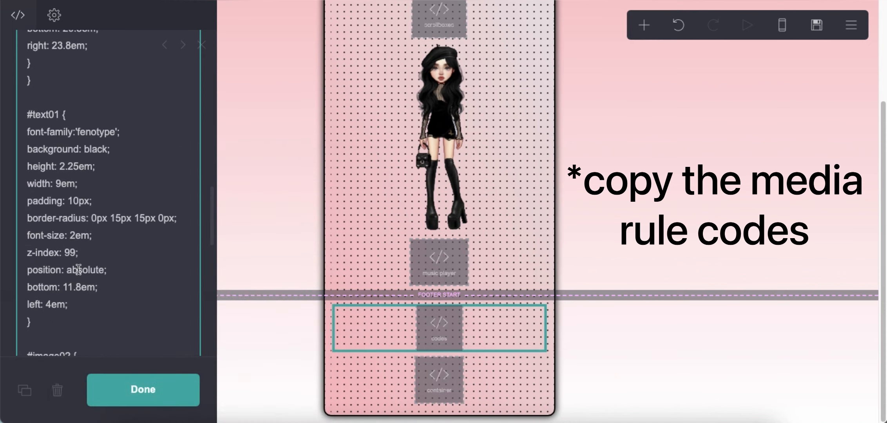
left_click(79, 227)
key("Return")
key("Return")
key("Return")
right_click(63, 246)
left_click(93, 301)
Replace the #image01 selector in the newly pasted media rule with #text01.
scroll(31, 76, "up", 2)
left_click_drag(28, 71, 60, 71)
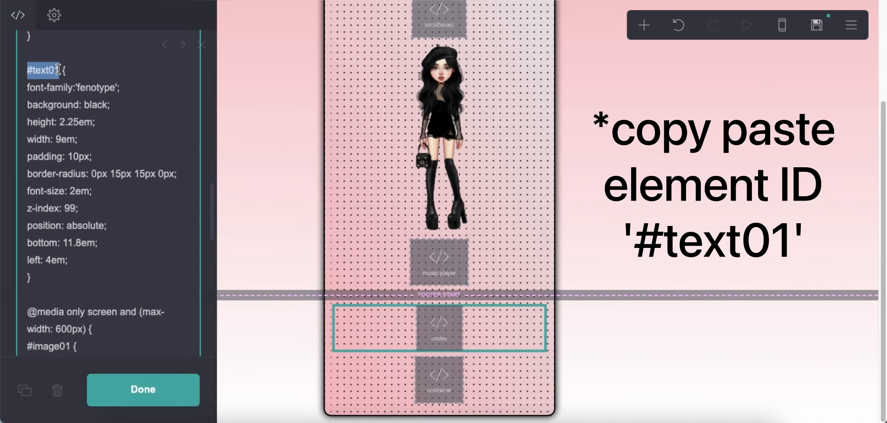
right_click(35, 68)
left_click(59, 169)
scroll(76, 251, "down", 2)
scroll(76, 251, "down", 2)
left_click_drag(71, 199, 27, 199)
right_click(36, 199)
left_click(55, 260)
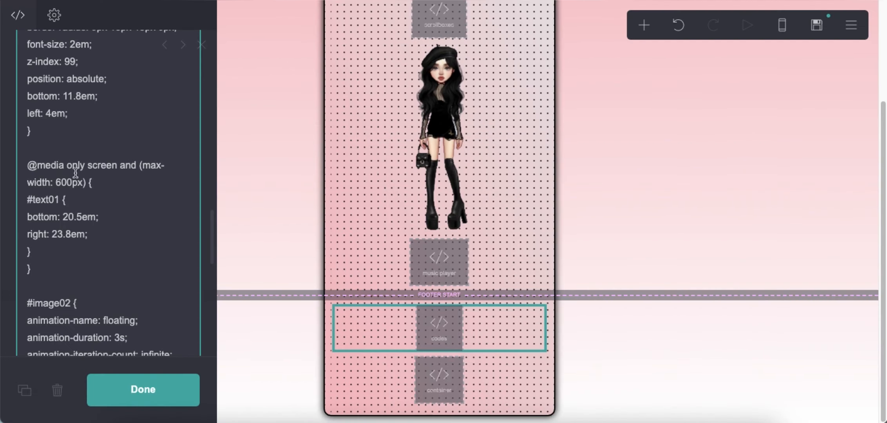
Replace the #text01 media rule's offsets with bottom: 11.5em and left: 3em, and save the site as a template.
scroll(66, 152, "up", 1)
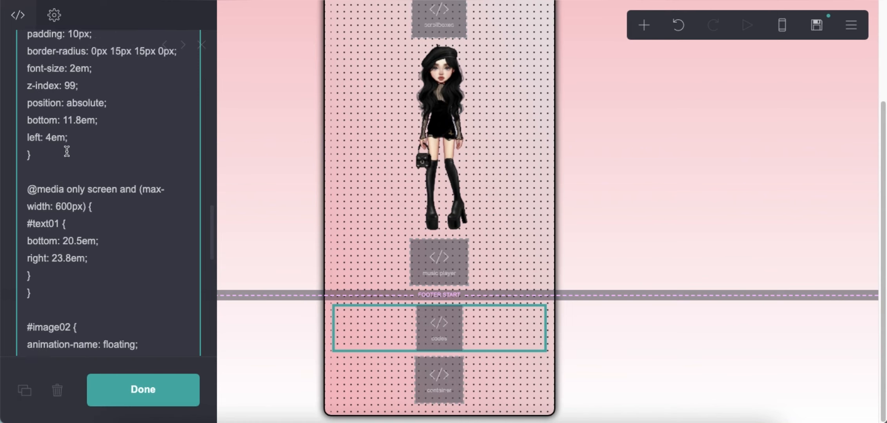
left_click_drag(28, 114, 68, 138)
right_click(53, 143)
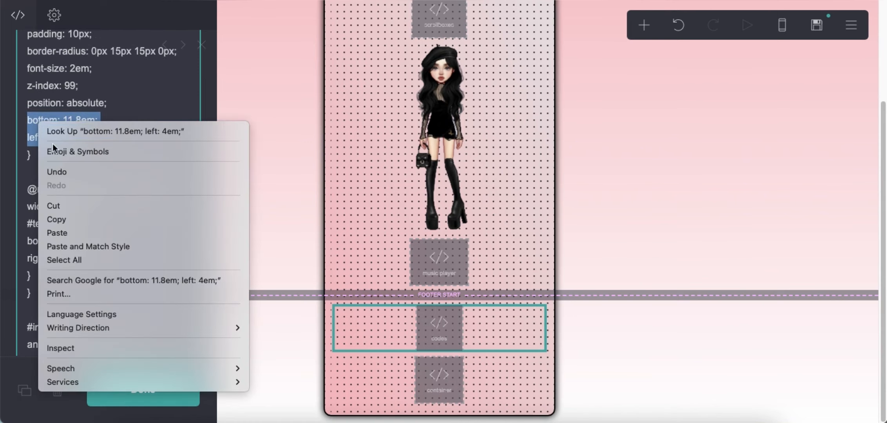
left_click(59, 215)
left_click_drag(26, 238, 88, 258)
right_click(60, 247)
left_click(80, 259)
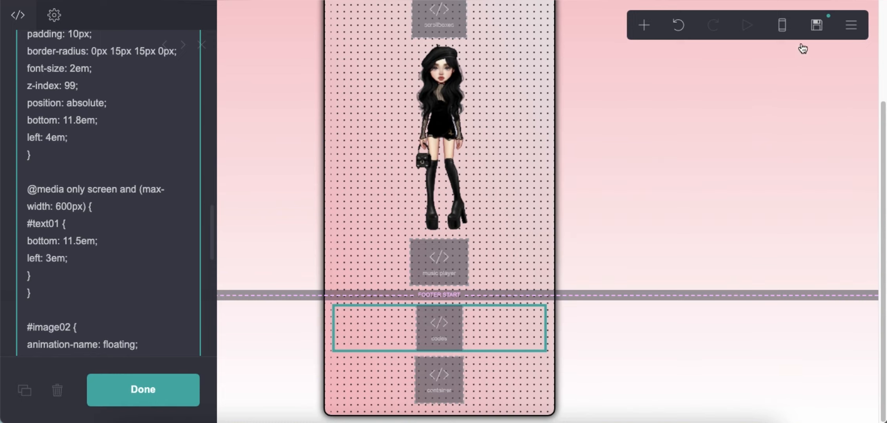
left_click(817, 25)
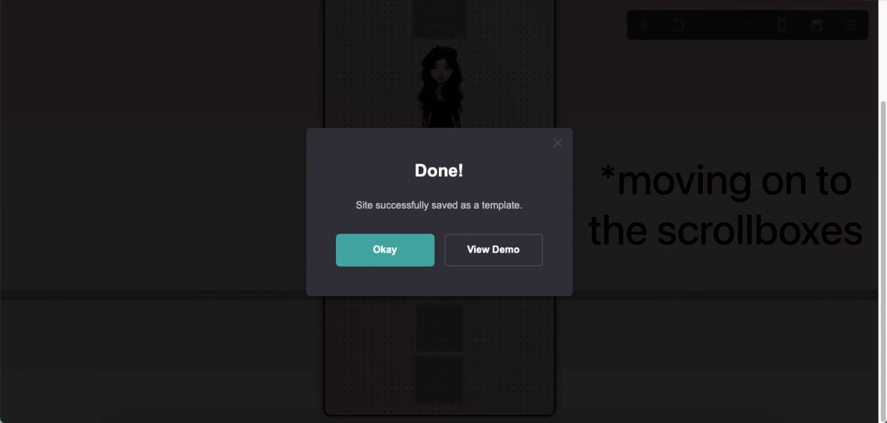
left_click(418, 251)
Copy the complete #text01 media rule from the "codes" embed.
scroll(445, 337, "up", 3)
left_click(451, 133)
scroll(451, 133, "down", 3)
left_click(487, 340)
scroll(125, 273, "down", 10)
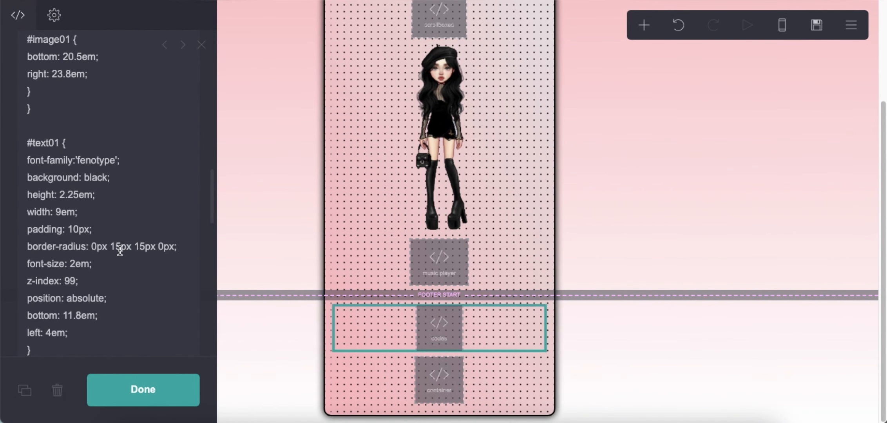
left_click_drag(27, 147, 70, 251)
right_click(61, 180)
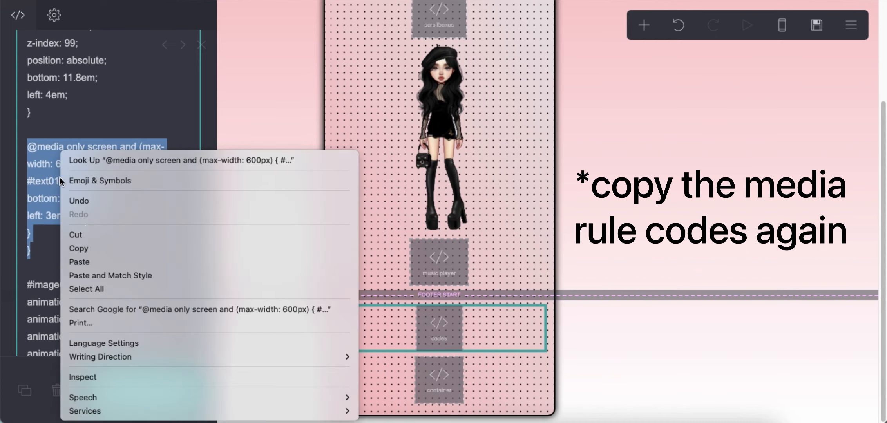
left_click(79, 249)
Paste the media rule between the #yay and #yay a blocks in the scroll boxes embed.
scroll(439, 195, "up", 5)
left_click(439, 143)
scroll(127, 243, "down", 15)
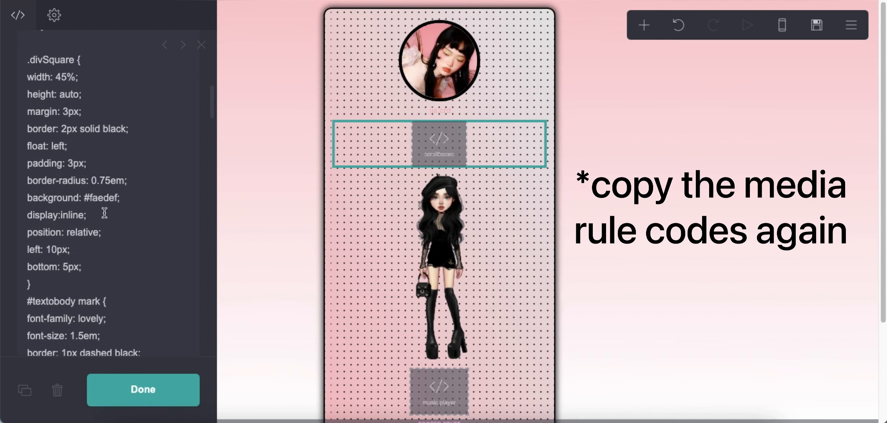
scroll(105, 219, "down", 10)
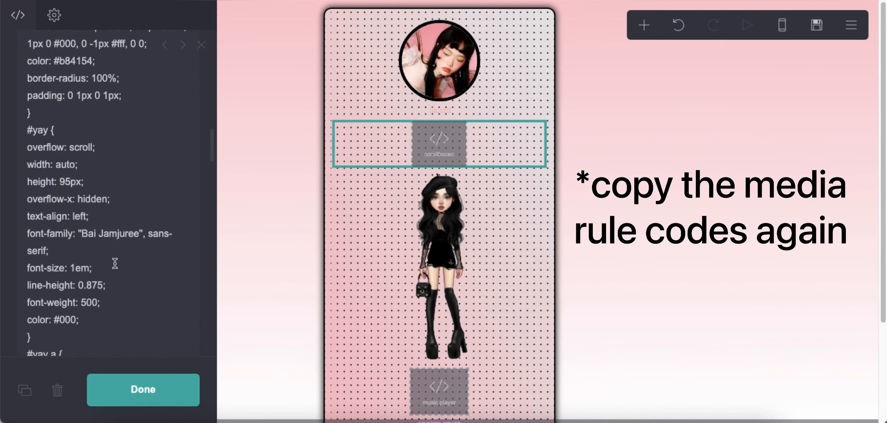
scroll(114, 263, "down", 3)
scroll(105, 195, "down", 8)
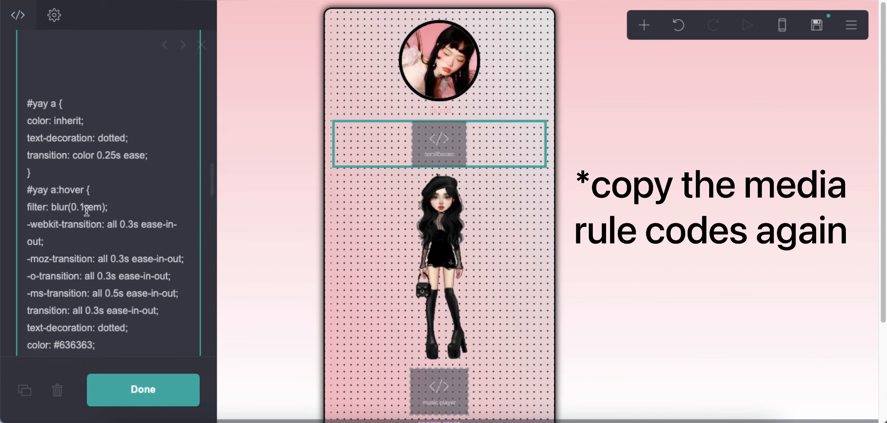
scroll(105, 196, "up", 4)
right_click(59, 181)
left_click(86, 266)
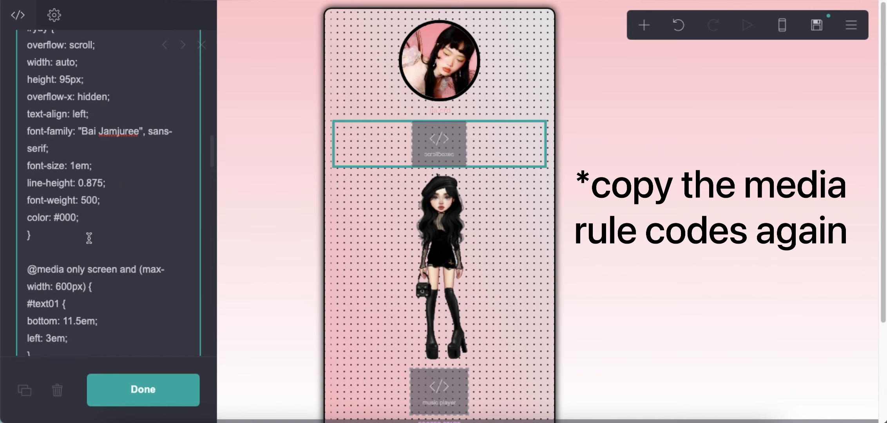
Replace the #text01 selector in the scroll boxes media rule with #yay.
scroll(18, 106, "up", 3)
right_click(40, 107)
left_click(67, 203)
scroll(86, 233, "down", 8)
right_click(36, 242)
left_click(55, 260)
Replace the offsets in the #yay media rule with the block's height declaration, set to 70px.
scroll(106, 241, "up", 3)
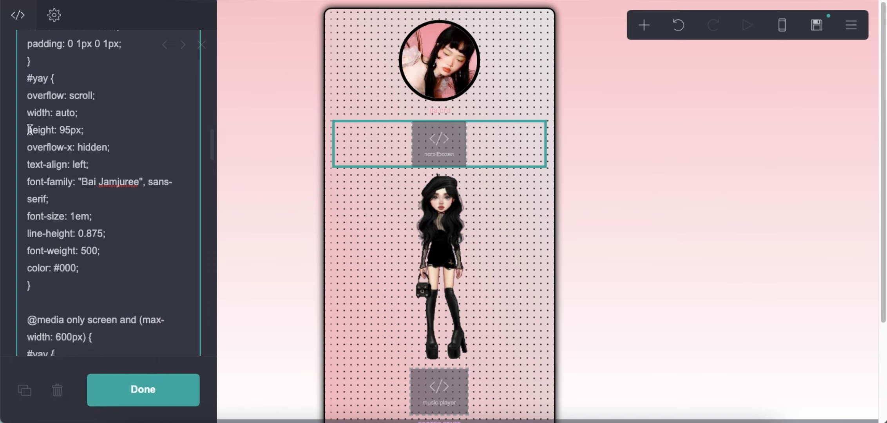
right_click(63, 130)
left_click(80, 225)
scroll(84, 237, "down", 5)
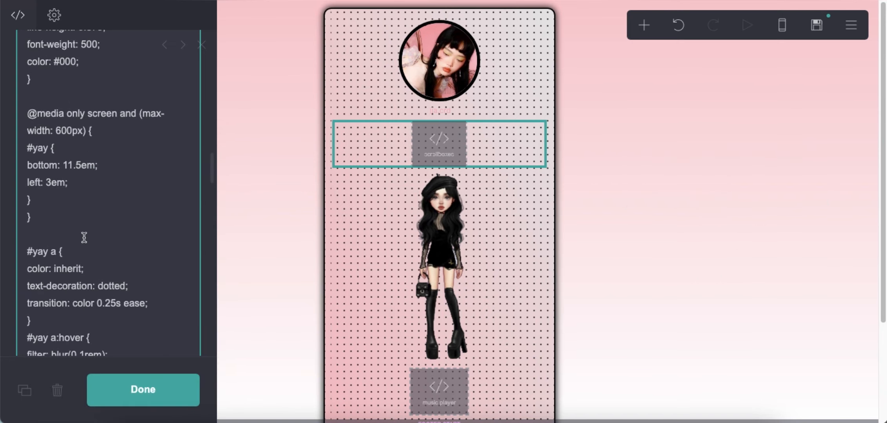
left_click_drag(69, 183, 27, 165)
right_click(35, 169)
left_click(55, 261)
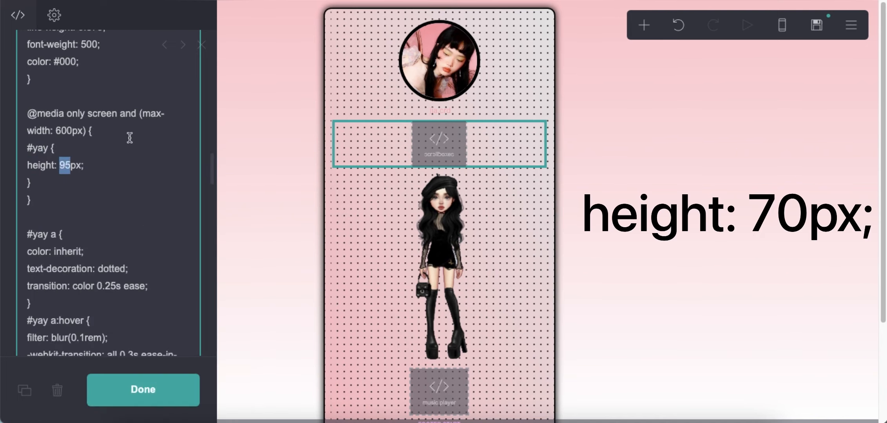
Save the site as a template and check the scroll boxes in the mobile preview.
left_click(817, 25)
left_click(102, 389)
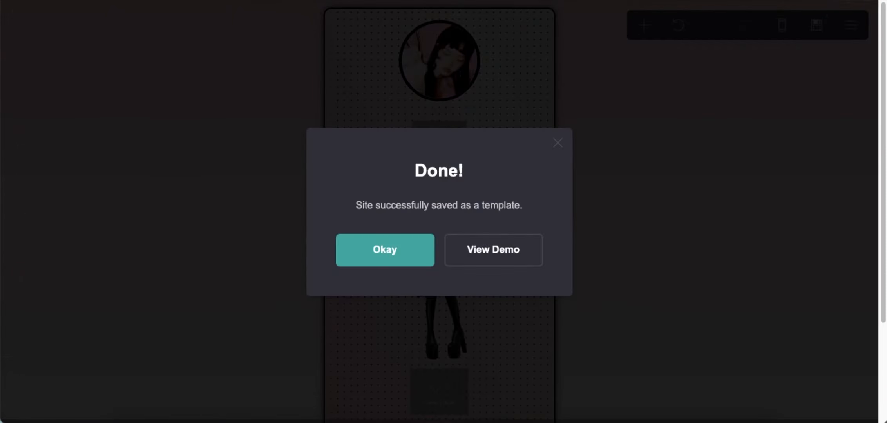
left_click(494, 249)
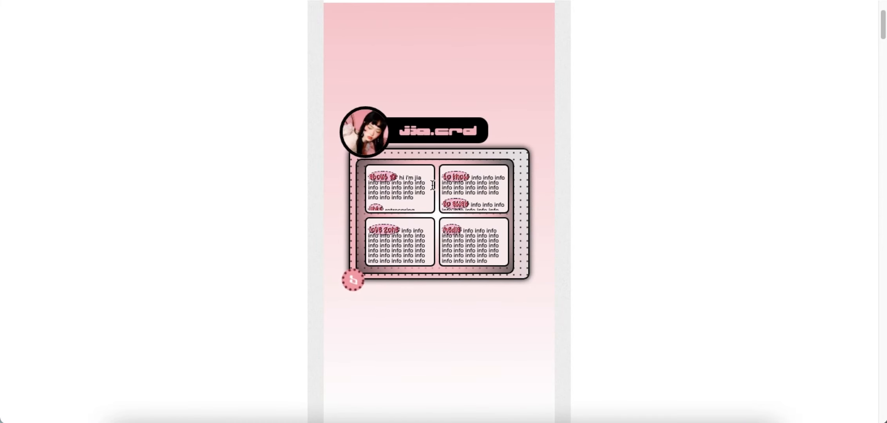
key("super+w")
left_click(385, 252)
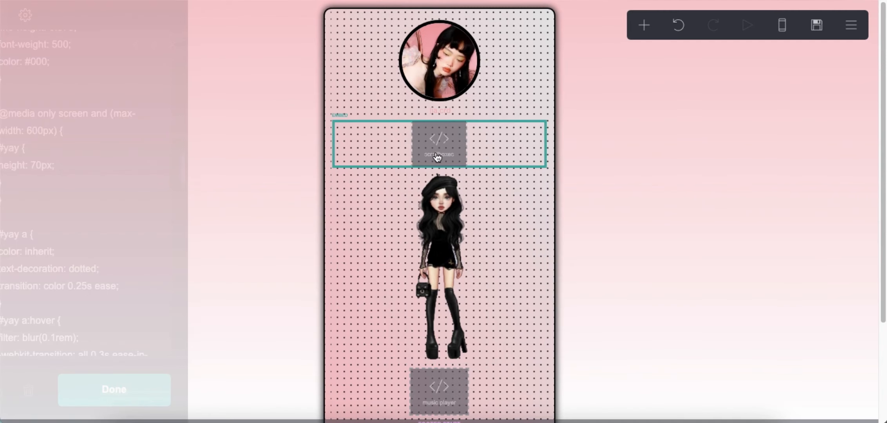
Copy the #yay media rule in the scroll boxes embed and paste it between the .divSquare and #textobody mark blocks.
scroll(66, 208, "up", 1)
left_click_drag(34, 122, 84, 170)
right_click(44, 149)
left_click(72, 236)
scroll(70, 181, "up", 5)
scroll(69, 178, "up", 10)
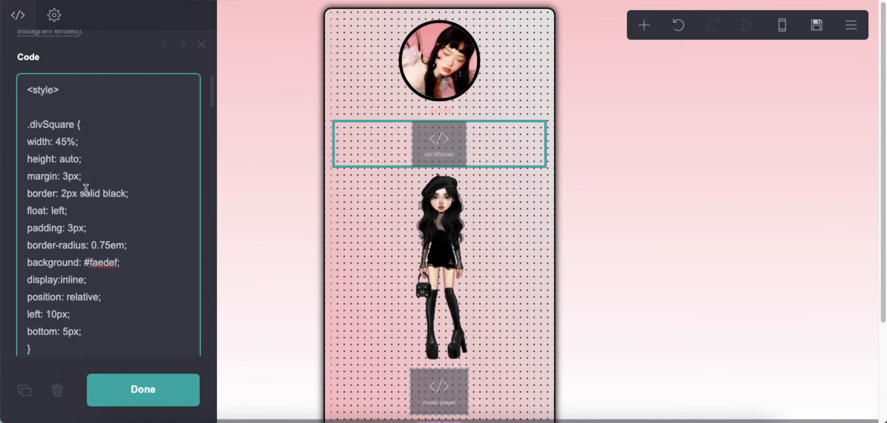
key("Return")
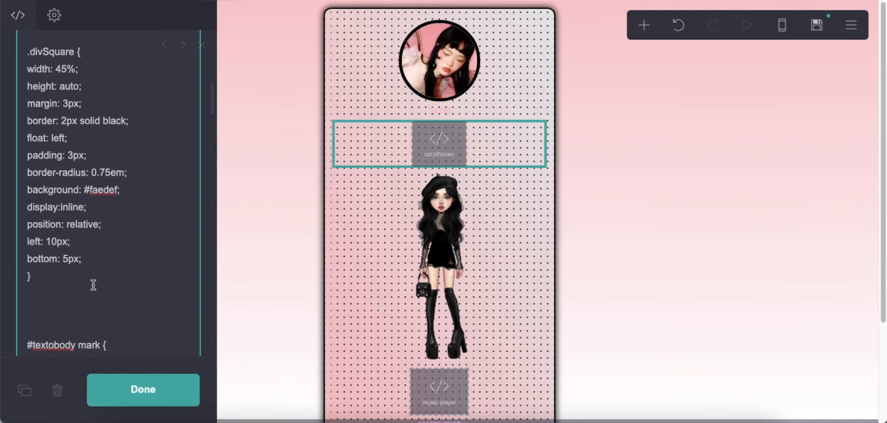
right_click(44, 308)
left_click(68, 317)
scroll(79, 255, "down", 3)
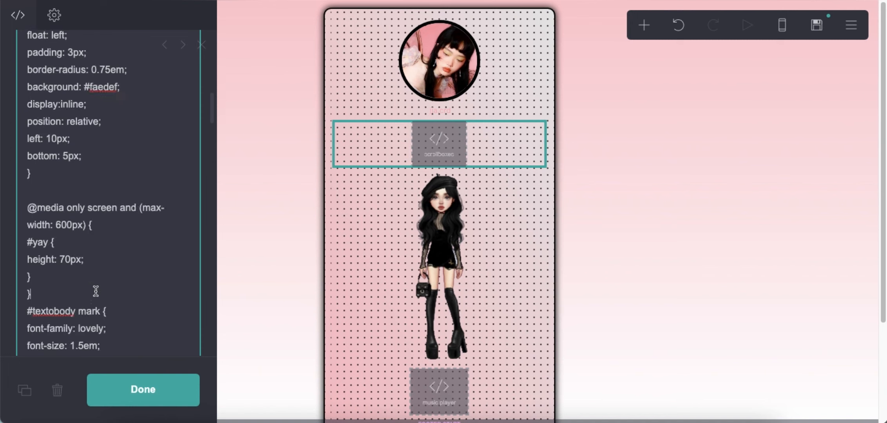
Replace the #yay selector in the pasted media rule with .divSquare.
scroll(73, 208, "up", 3)
scroll(72, 208, "up", 1)
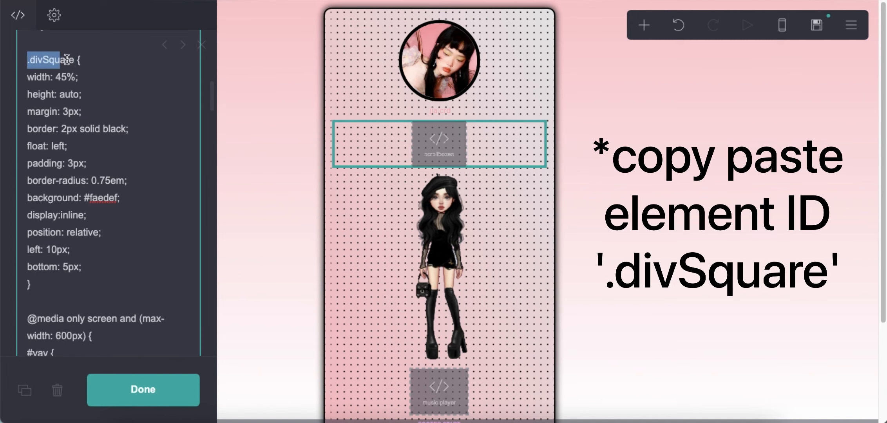
right_click(66, 61)
left_click(80, 162)
scroll(49, 248, "down", 5)
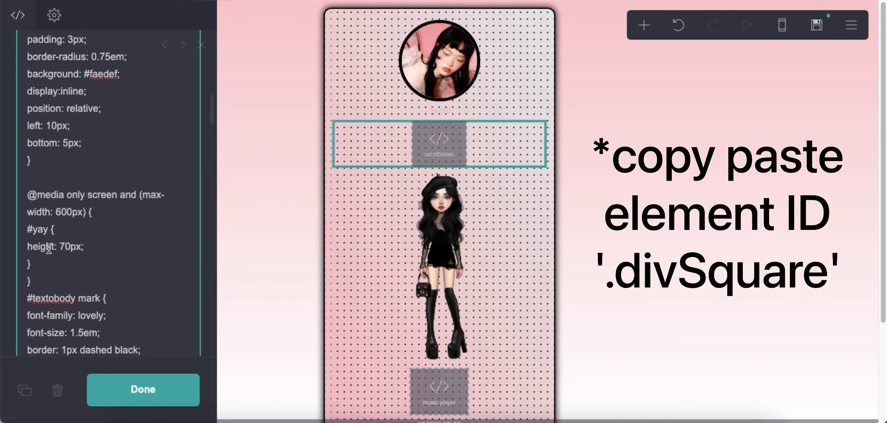
right_click(41, 228)
left_click(78, 257)
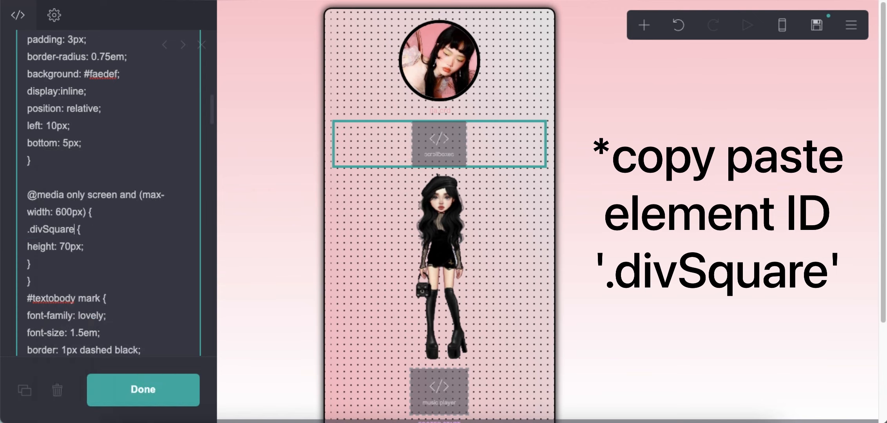
Replace the height declaration in the .divSquare media rule with left: 5px and finish editing the embed.
scroll(105, 261, "up", 1)
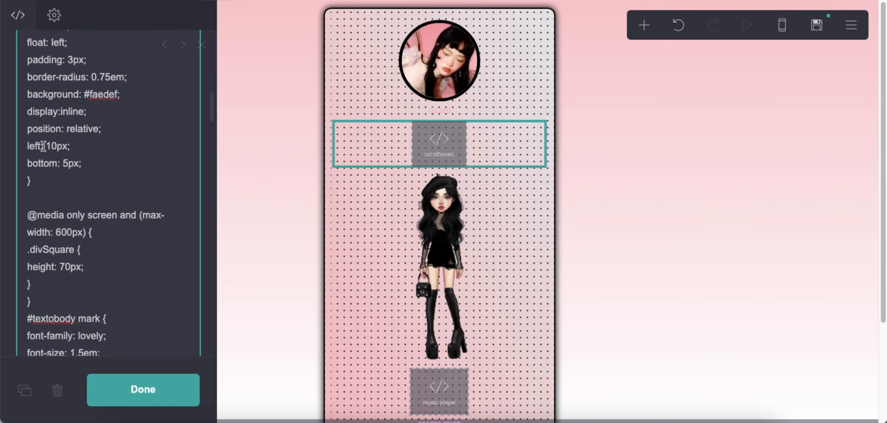
right_click(50, 146)
left_click(92, 243)
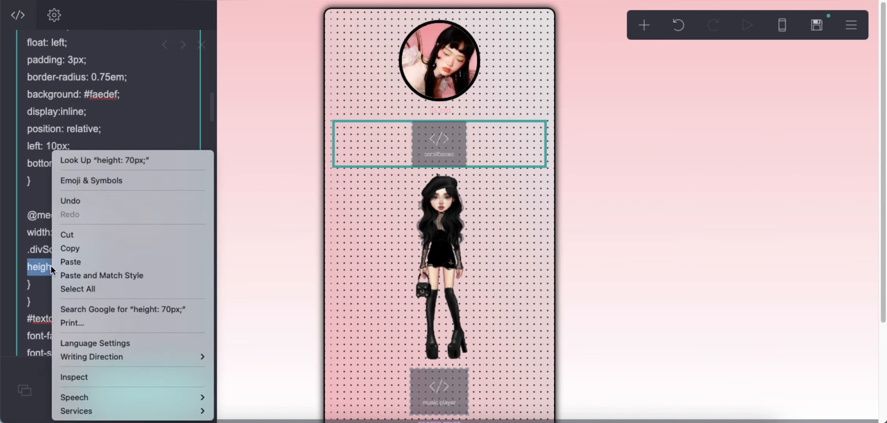
right_click(53, 269)
left_click(55, 260)
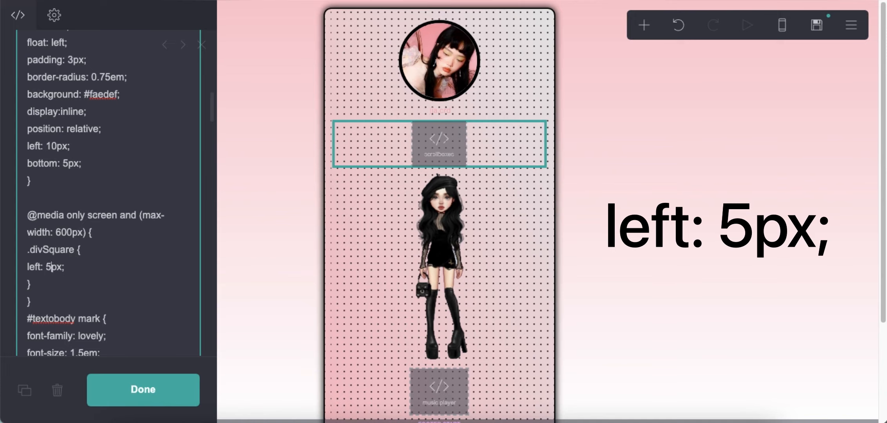
left_click(143, 389)
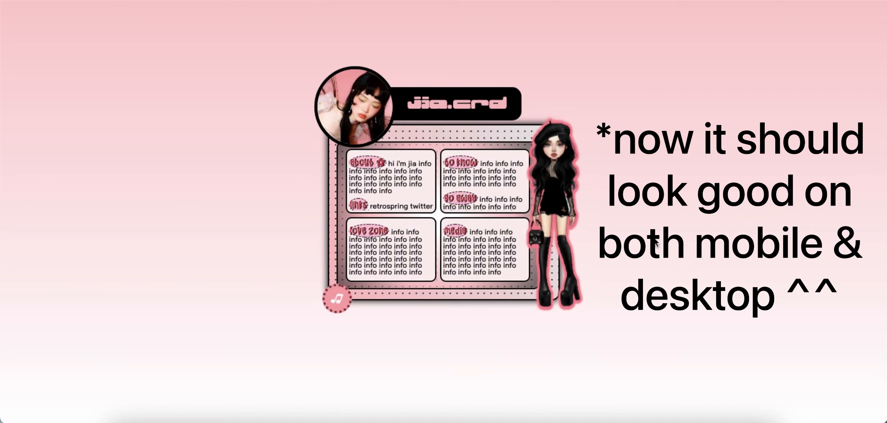
Check the desktop page's layout and the scrolling of its scroll boxes.
scroll(390, 184, "down", 2)
scroll(390, 191, "up", 2)
scroll(484, 180, "down", 2)
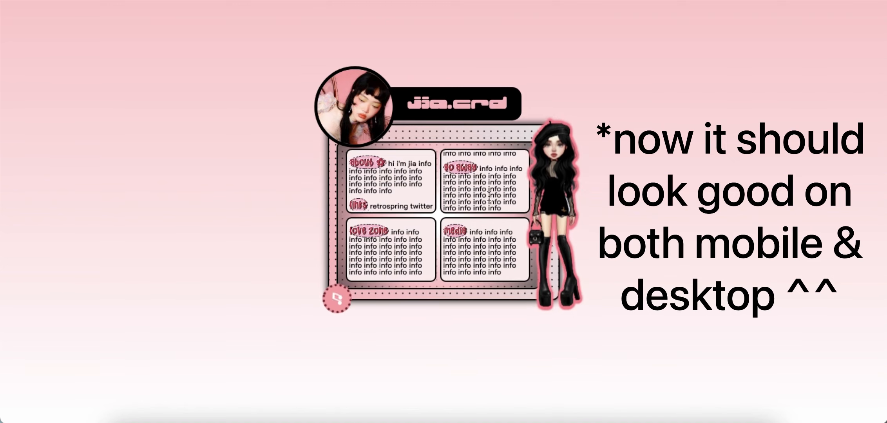
scroll(484, 180, "up", 2)
scroll(499, 255, "down", 1)
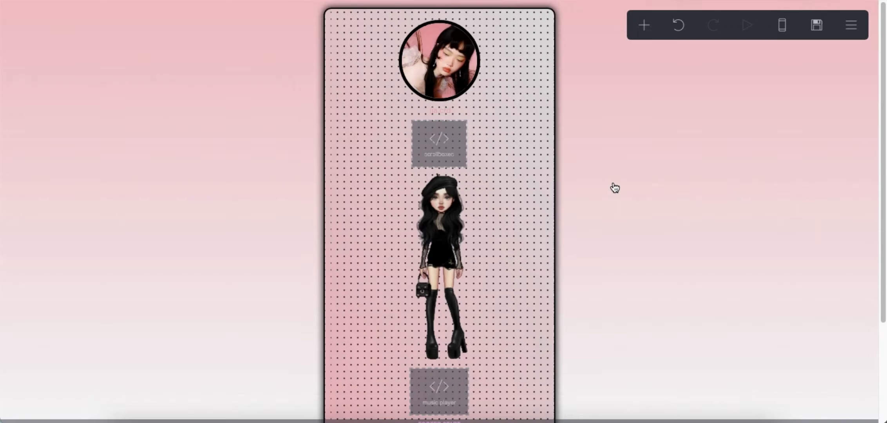
Set the mobile settings of the full-length doll image to Auto.
scroll(615, 188, "down", 3)
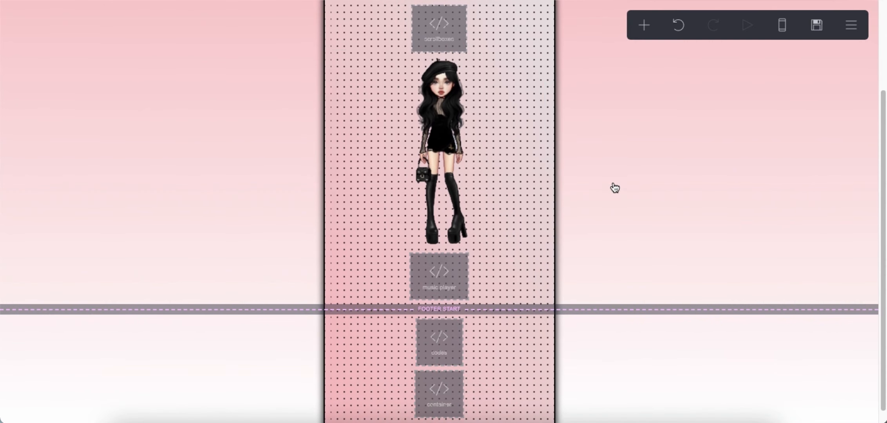
left_click(402, 143)
left_click(54, 16)
scroll(113, 202, "up", 4)
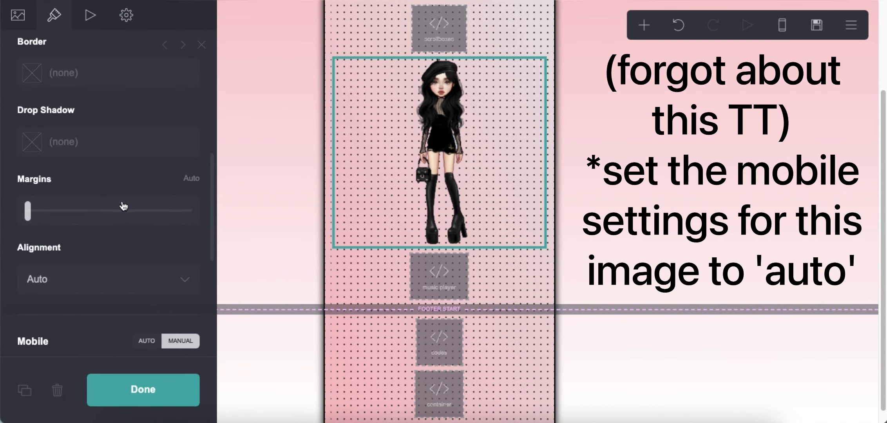
scroll(123, 203, "down", 3)
left_click(147, 231)
left_click(594, 202)
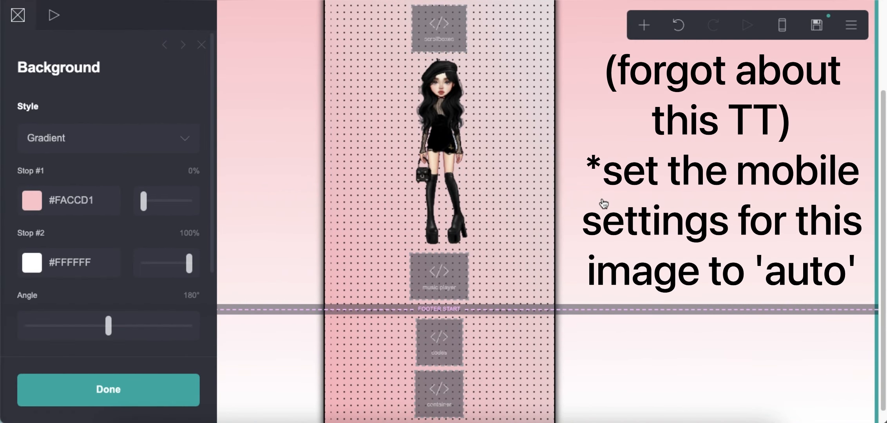
Save the site and check the scrolling of the upper two scroll boxes on the desktop page.
scroll(629, 144, "up", 3)
left_click(823, 32)
left_click(109, 390)
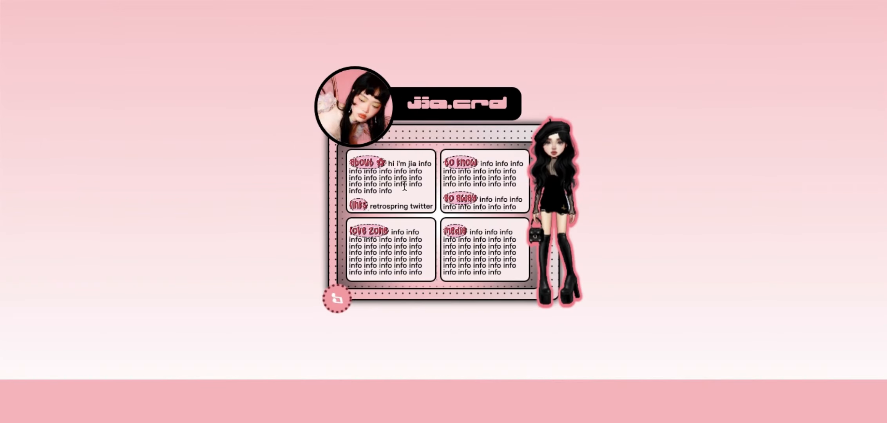
scroll(390, 188, "down", 2)
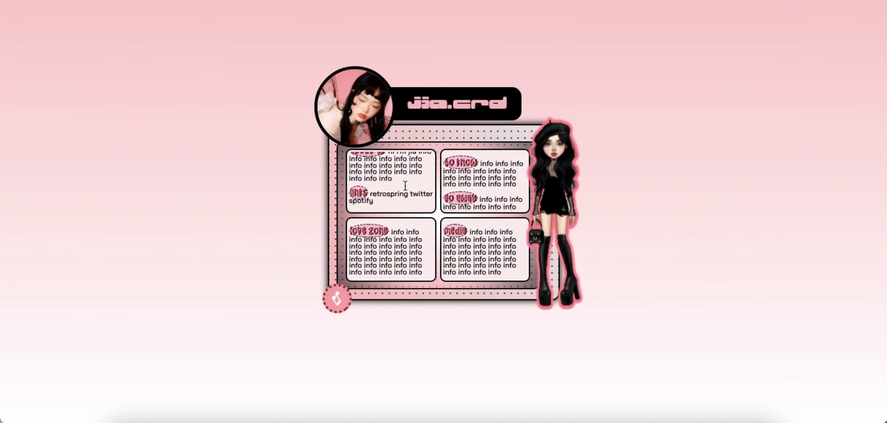
scroll(390, 188, "up", 2)
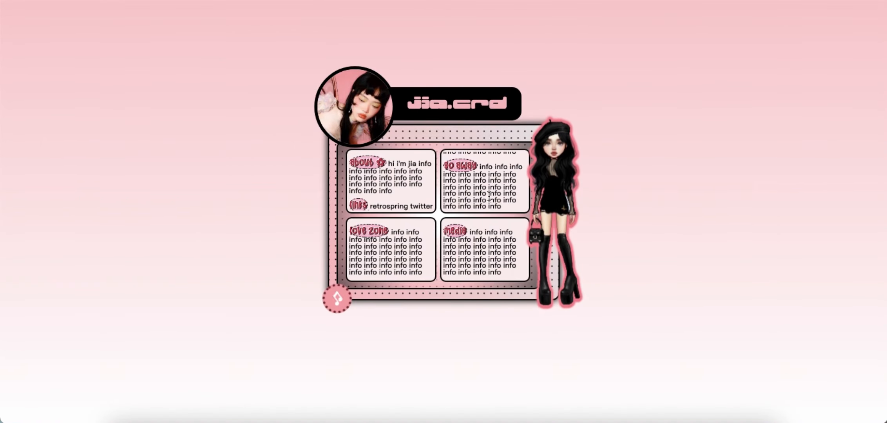
scroll(385, 262, "down", 1)
scroll(386, 263, "down", 1)
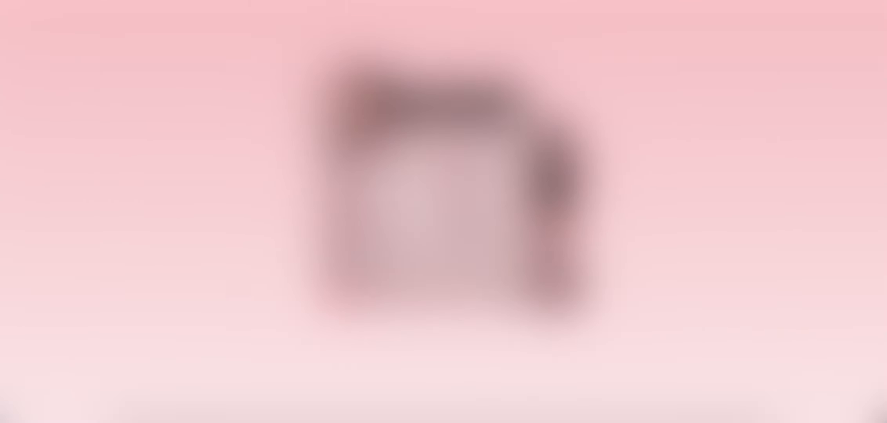